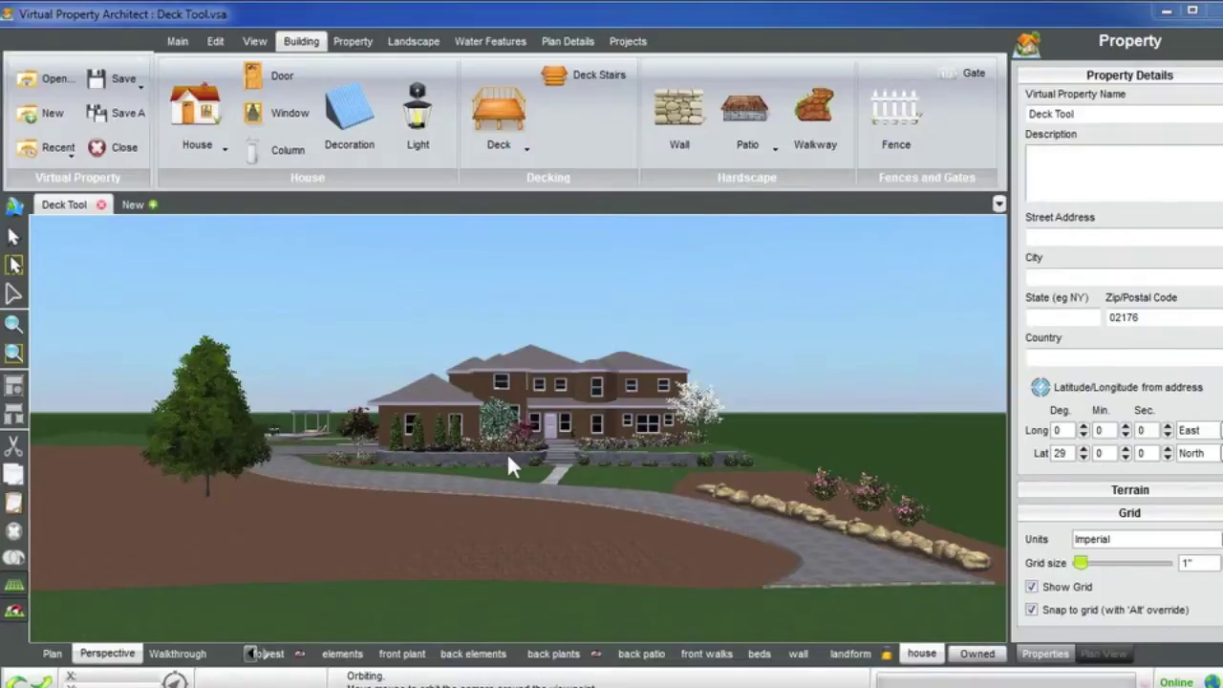
Step: Inspect how the house is assembled by selecting its garage block, two-storey sections and front bay one after another
drag(581, 480, 564, 496)
mouse_move(561, 497)
middle_down()
mouse_move(552, 502)
mouse_move(564, 491)
middle_up()
drag(500, 497, 532, 471)
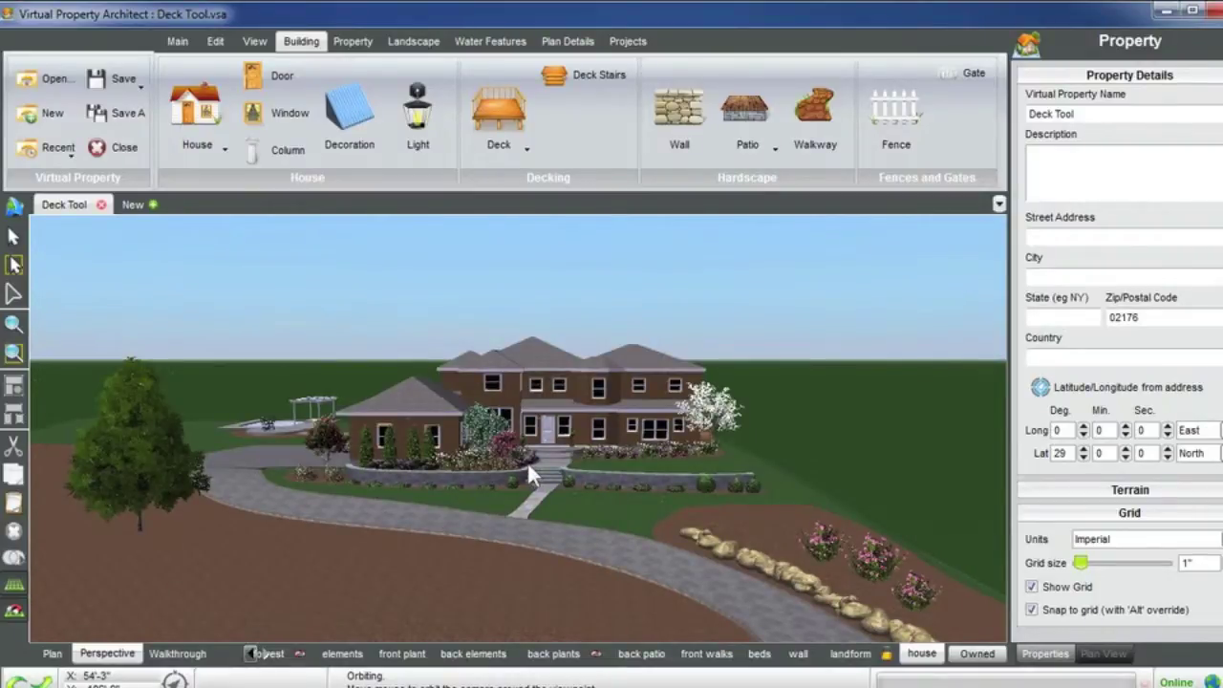
drag(526, 460, 688, 522)
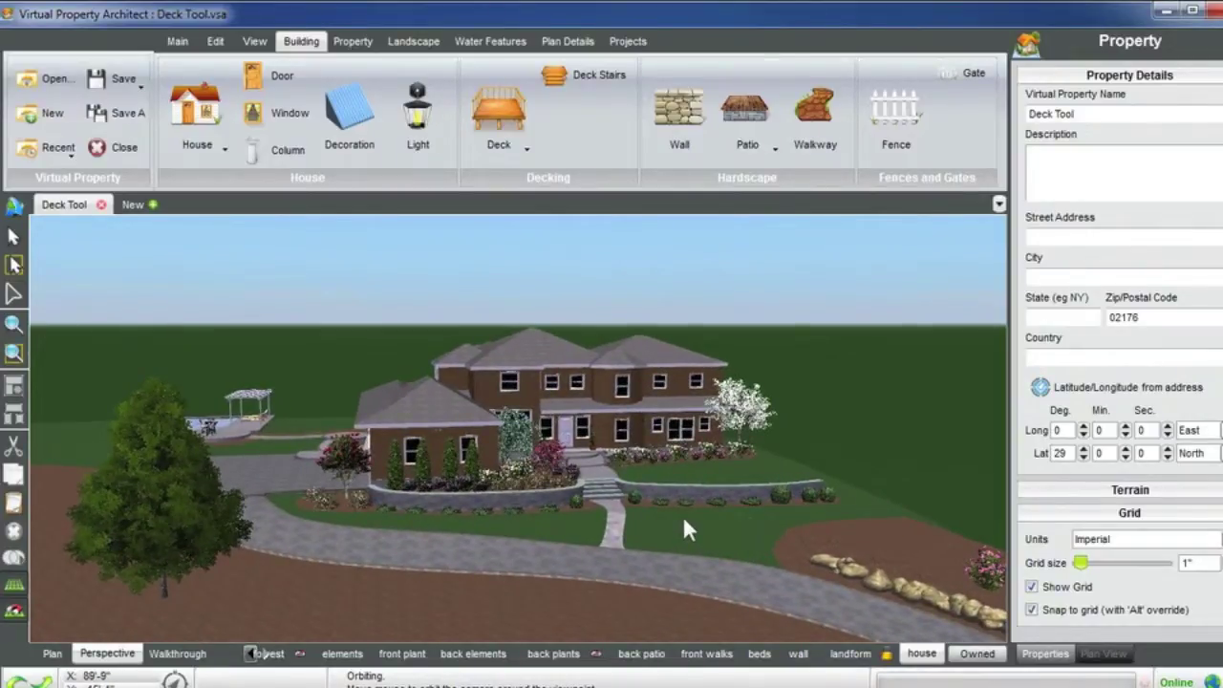
drag(684, 521, 613, 523)
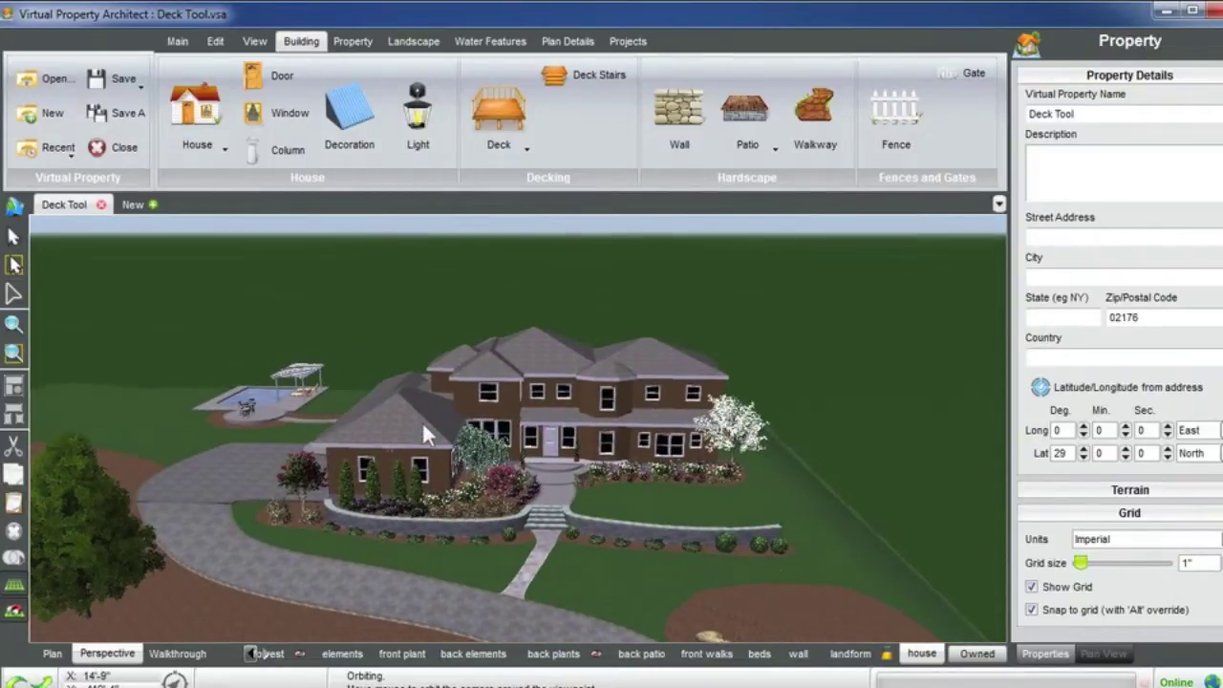
click(426, 434)
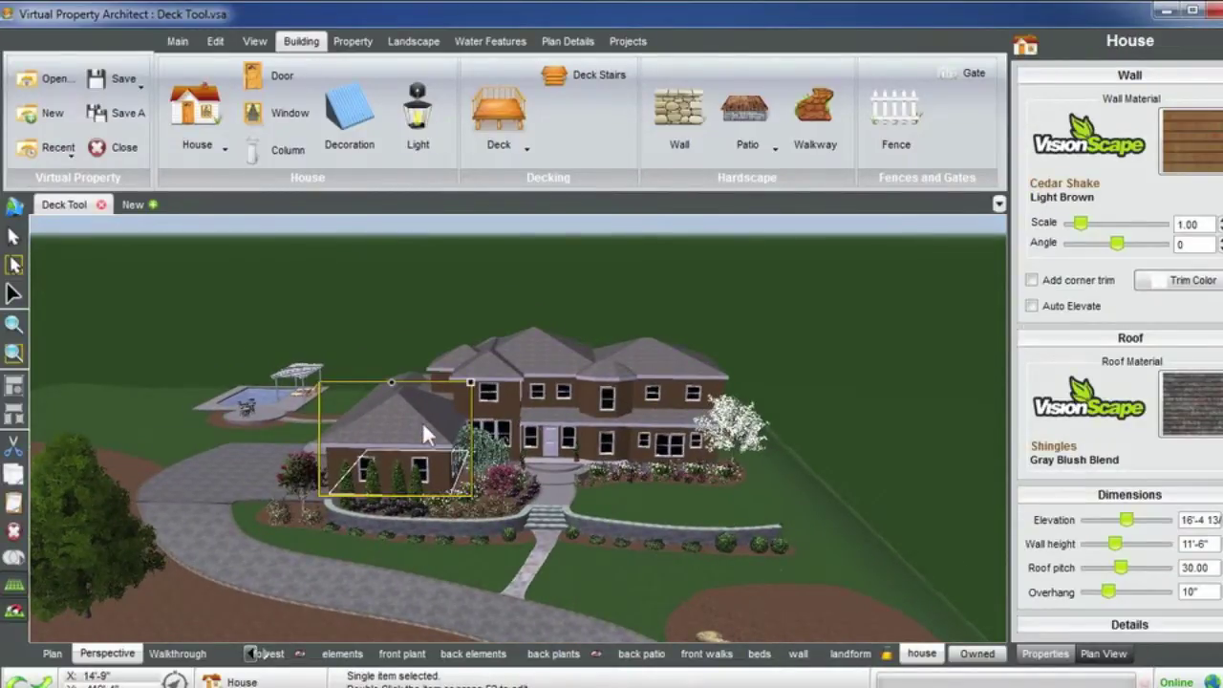
scroll(422, 422, up, 5)
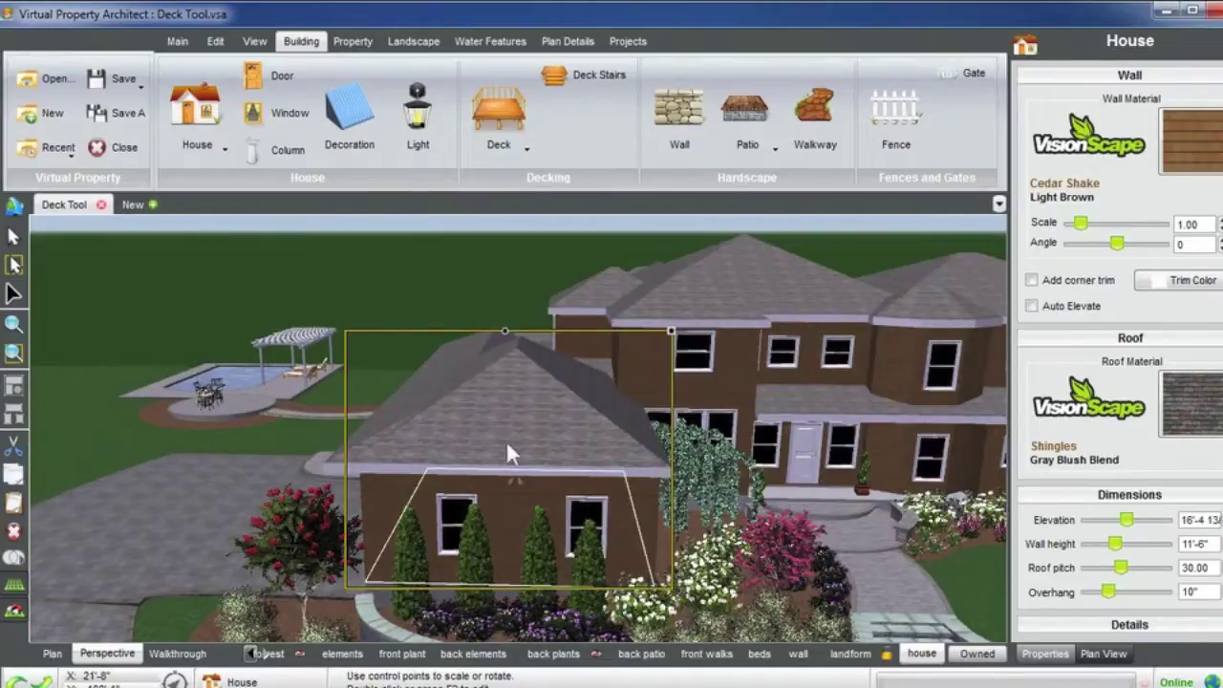
drag(429, 450, 675, 474)
scroll(674, 470, down, 2)
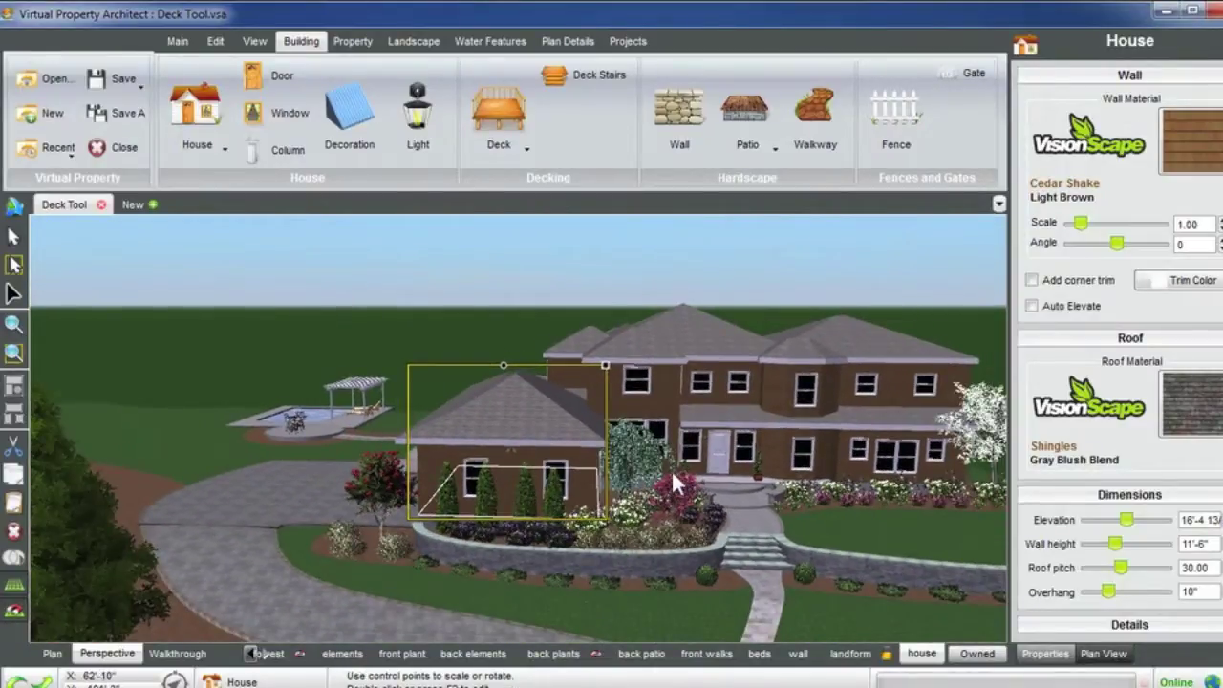
click(680, 343)
click(865, 331)
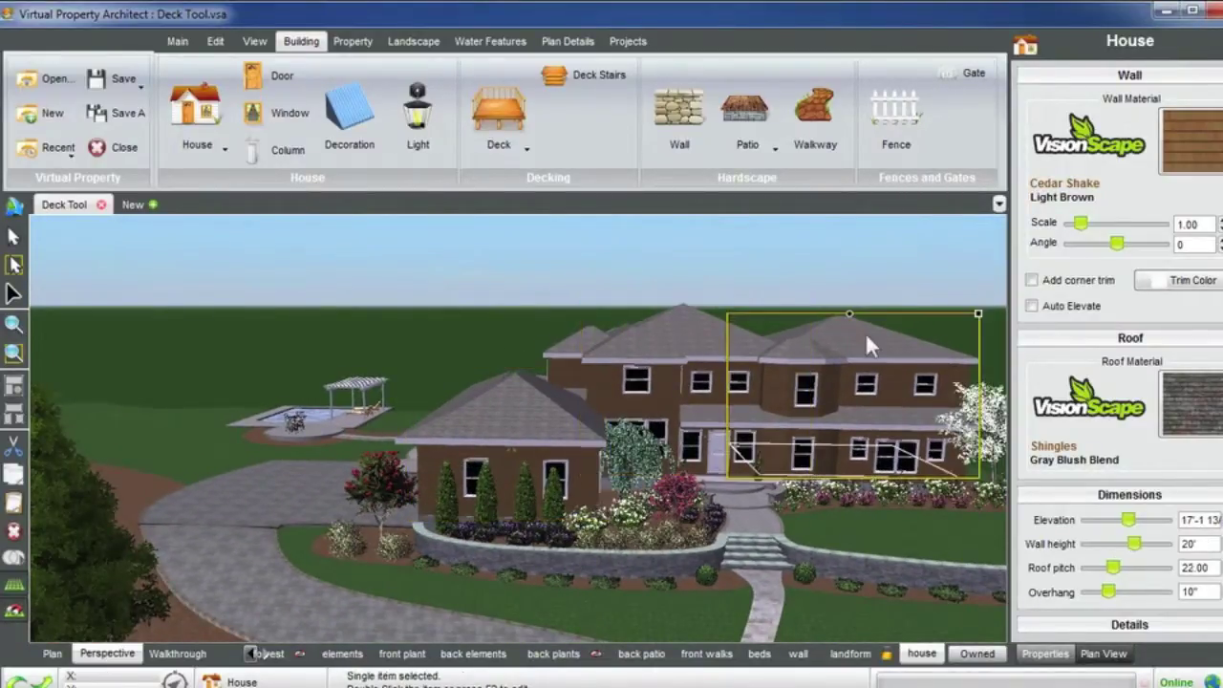
click(808, 363)
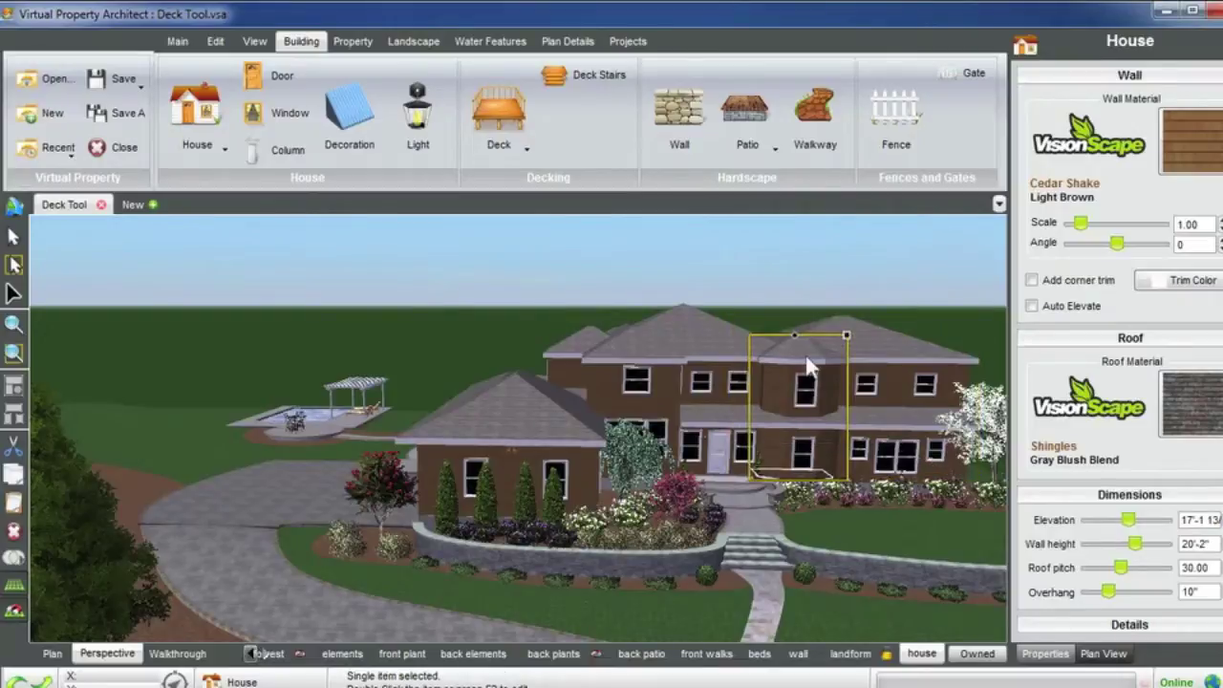
middle_drag(600, 452, 583, 445)
Step: Move the front garage block away from the house, across the driveway
click(537, 433)
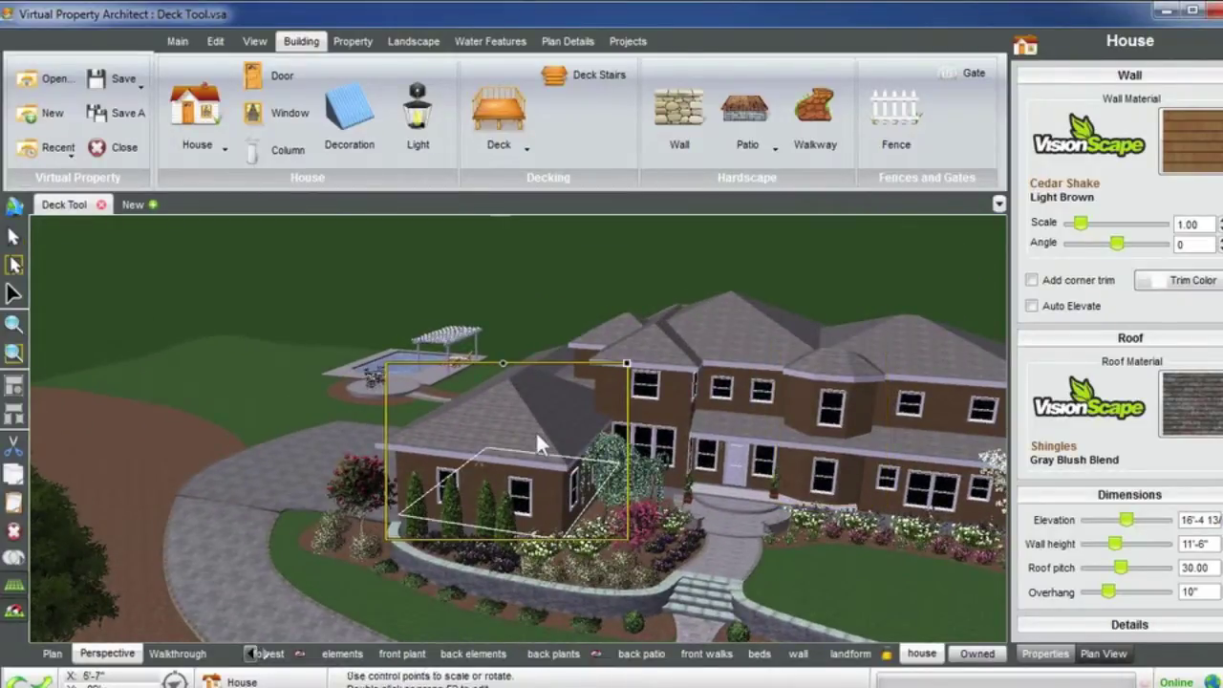
middle_drag(554, 422, 632, 326)
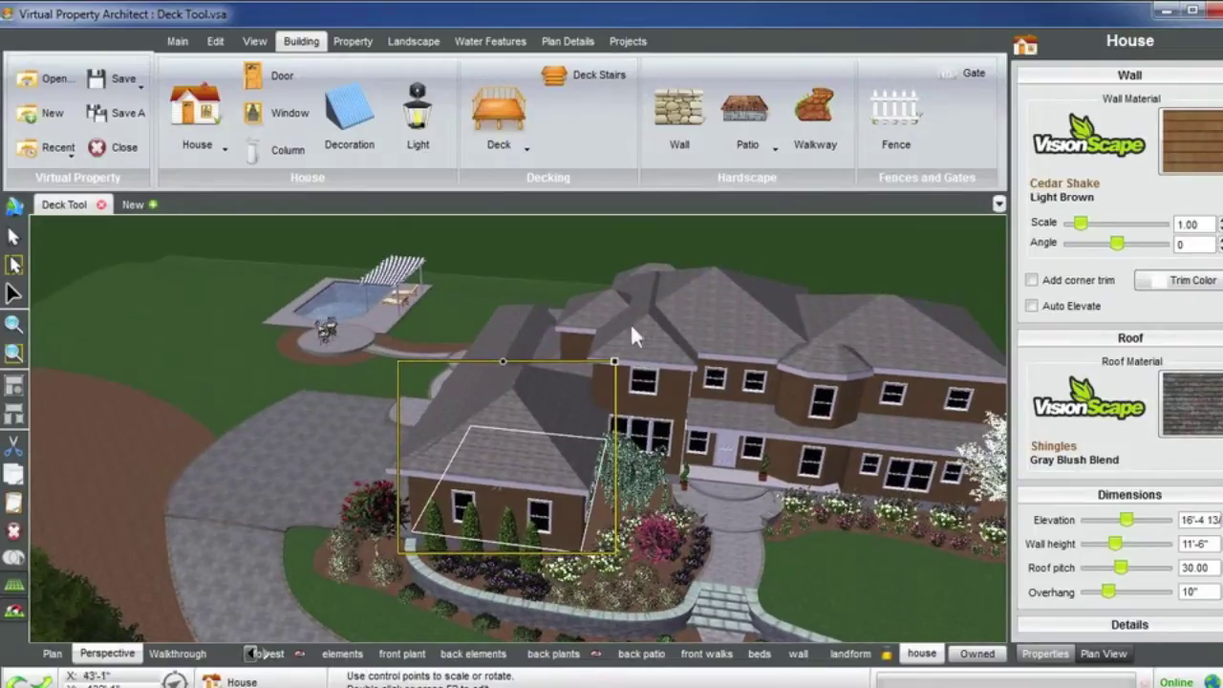
drag(538, 432, 174, 411)
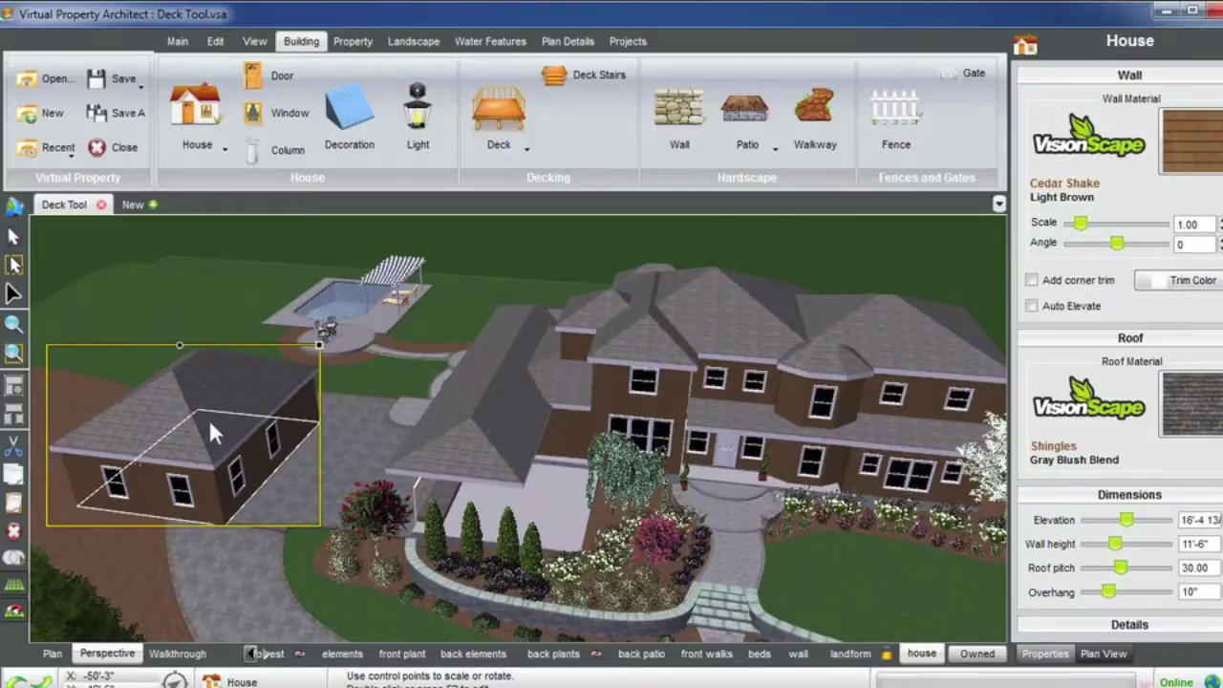
middle_drag(552, 496, 573, 441)
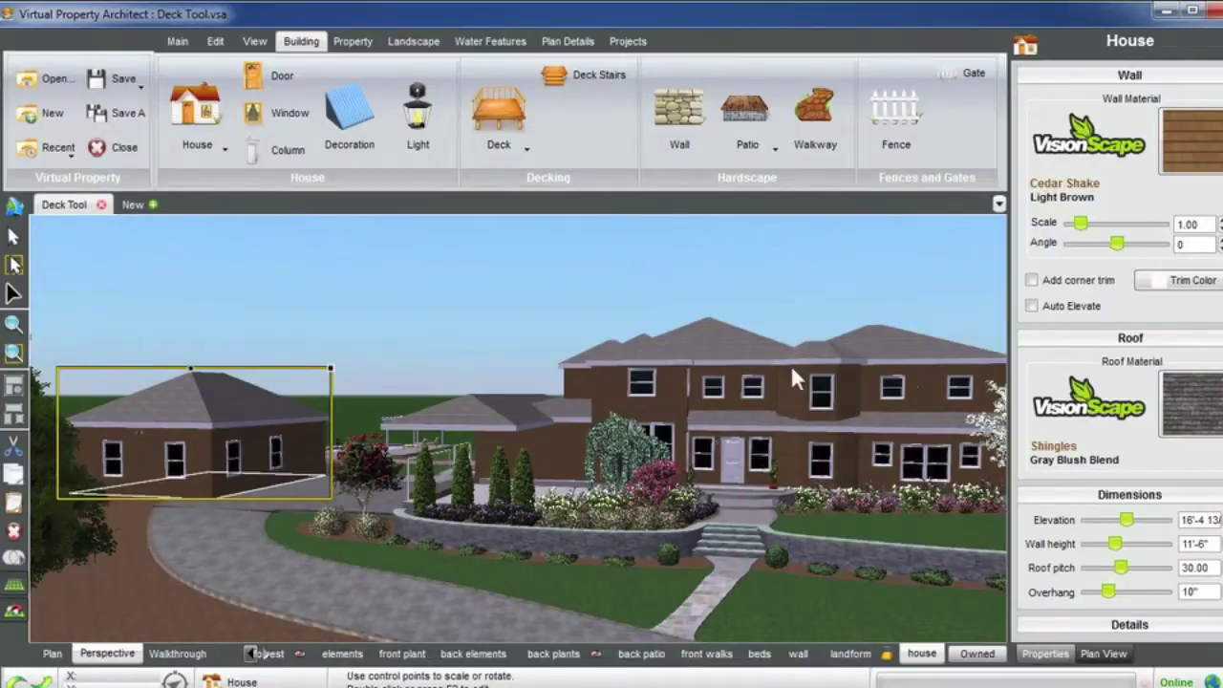
Step: Inspect the long roof section left above the garage area from both sides, and undo the garage block's move
middle_drag(585, 389, 544, 423)
click(467, 422)
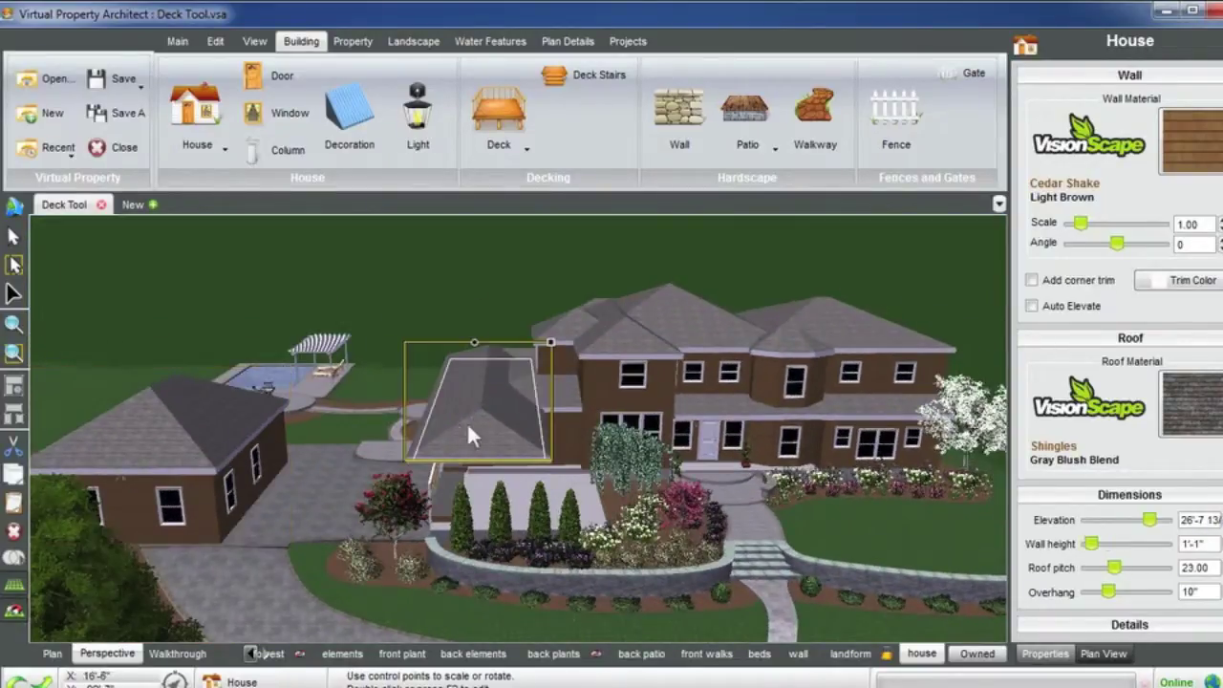
middle_drag(467, 422, 502, 447)
drag(502, 447, 262, 425)
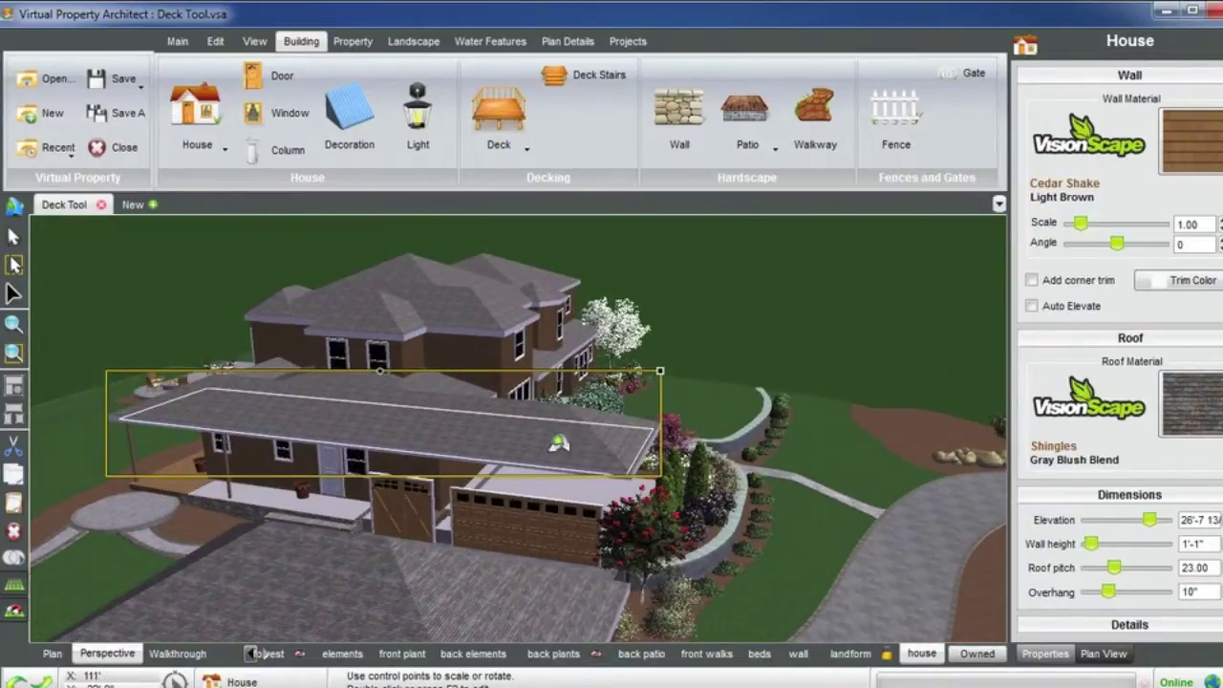
drag(558, 443, 379, 440)
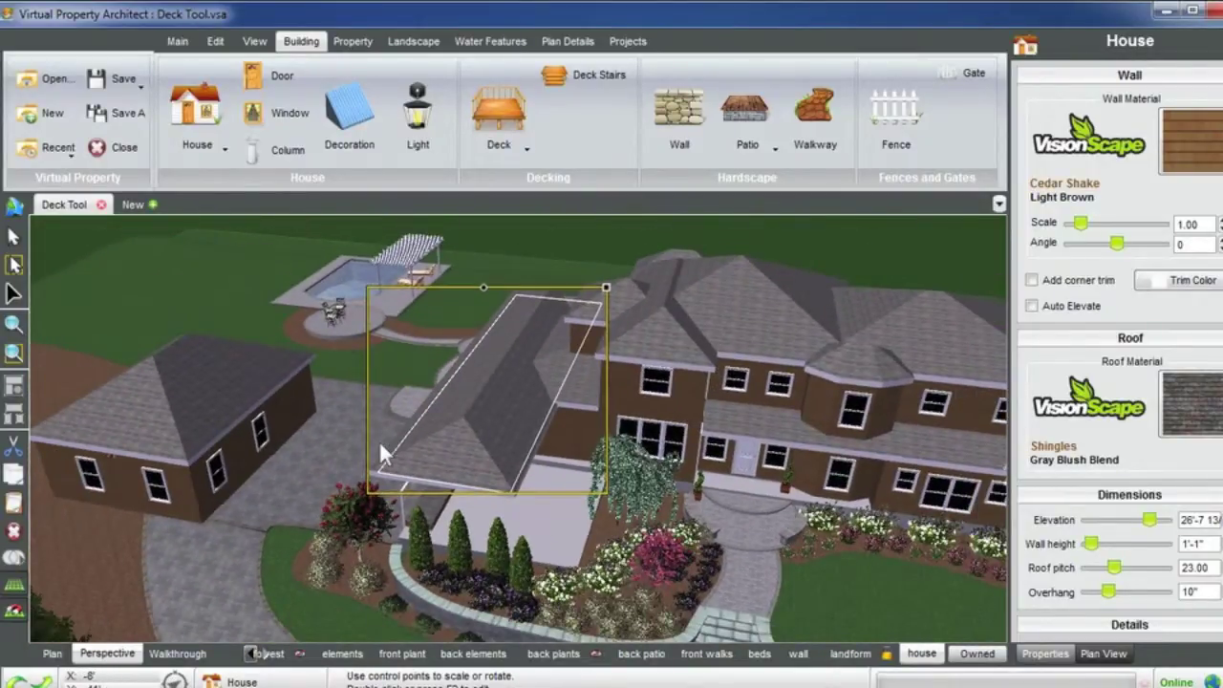
key(ctrl+z)
middle_drag(511, 530, 515, 518)
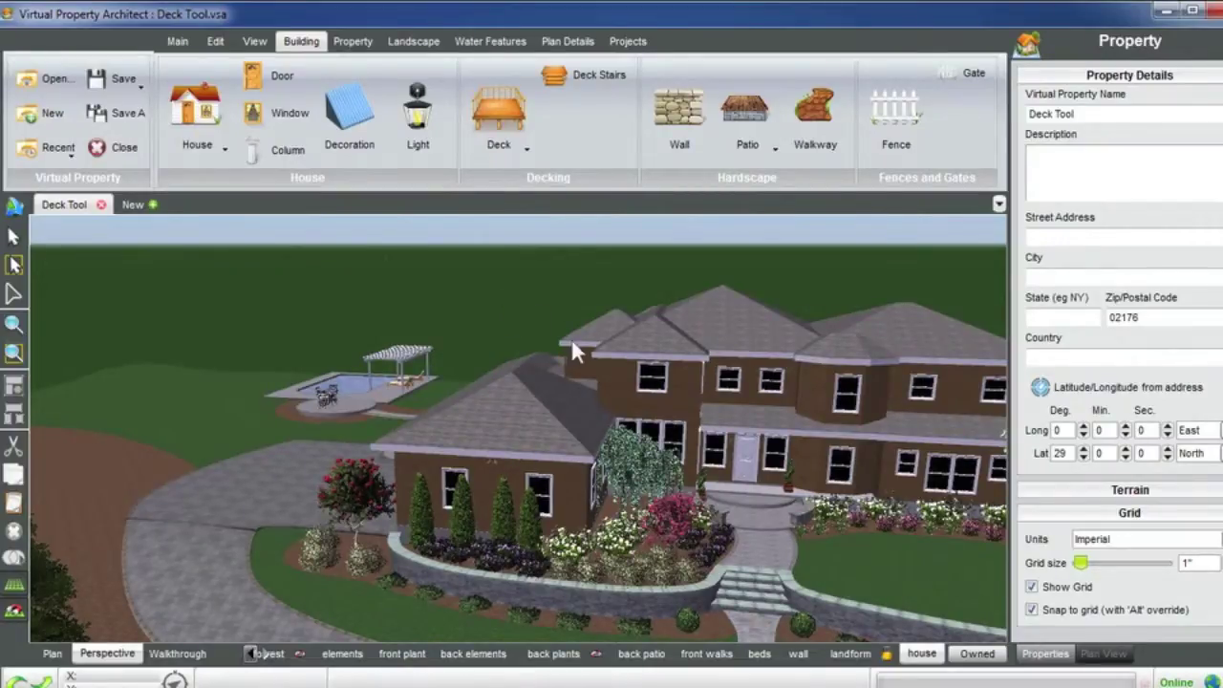
Step: Toggle corner trim on and off for the garage block, and try a taller wall height before undoing it
scroll(619, 411, down, 3)
middle_drag(621, 415, 614, 426)
click(540, 418)
scroll(558, 468, up, 5)
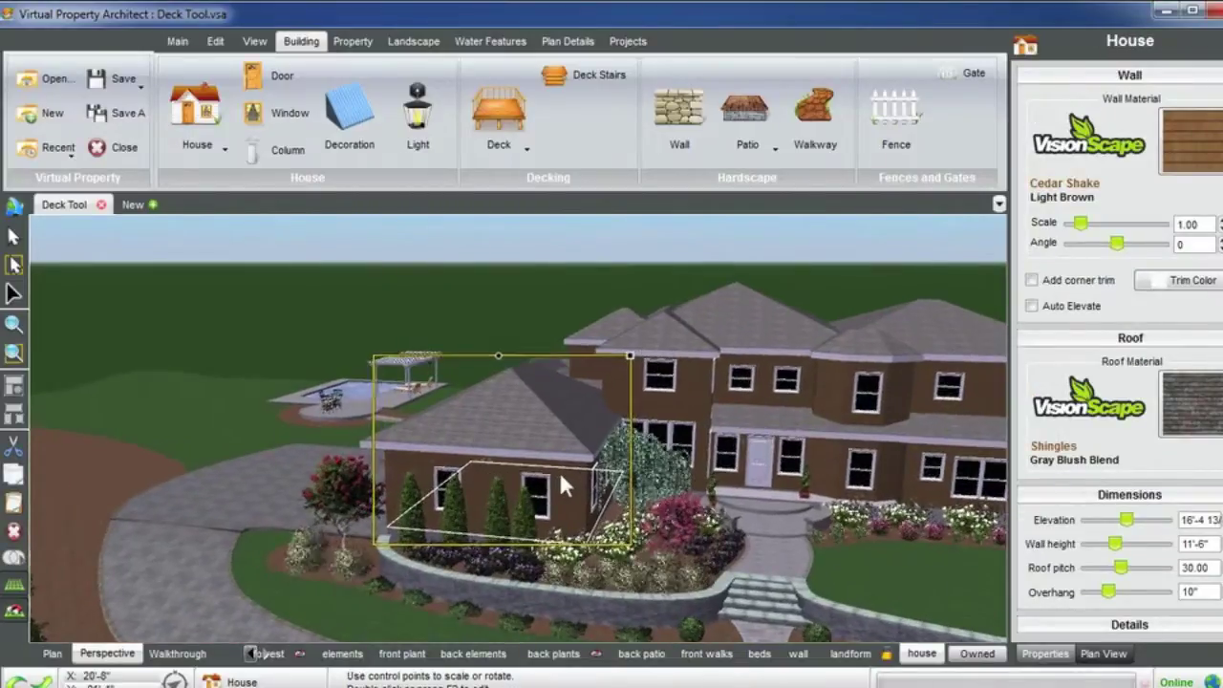
middle_drag(563, 468, 631, 475)
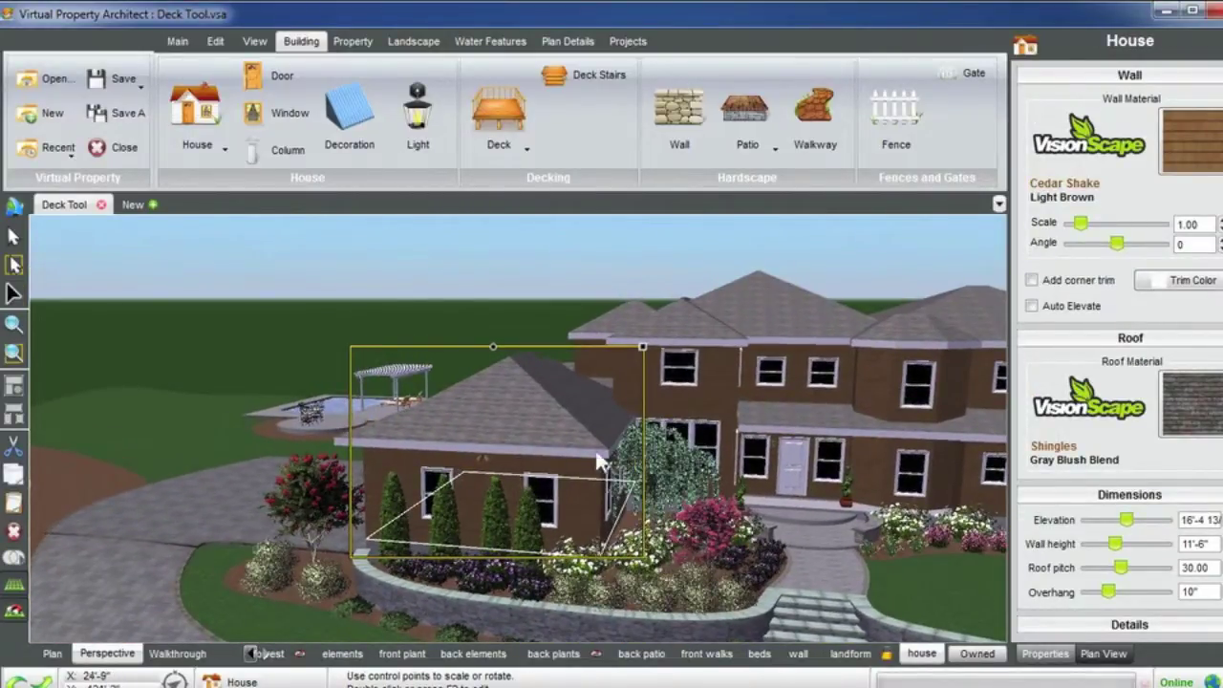
mouse_move(559, 448)
middle_down()
mouse_move(551, 454)
mouse_move(558, 446)
middle_up()
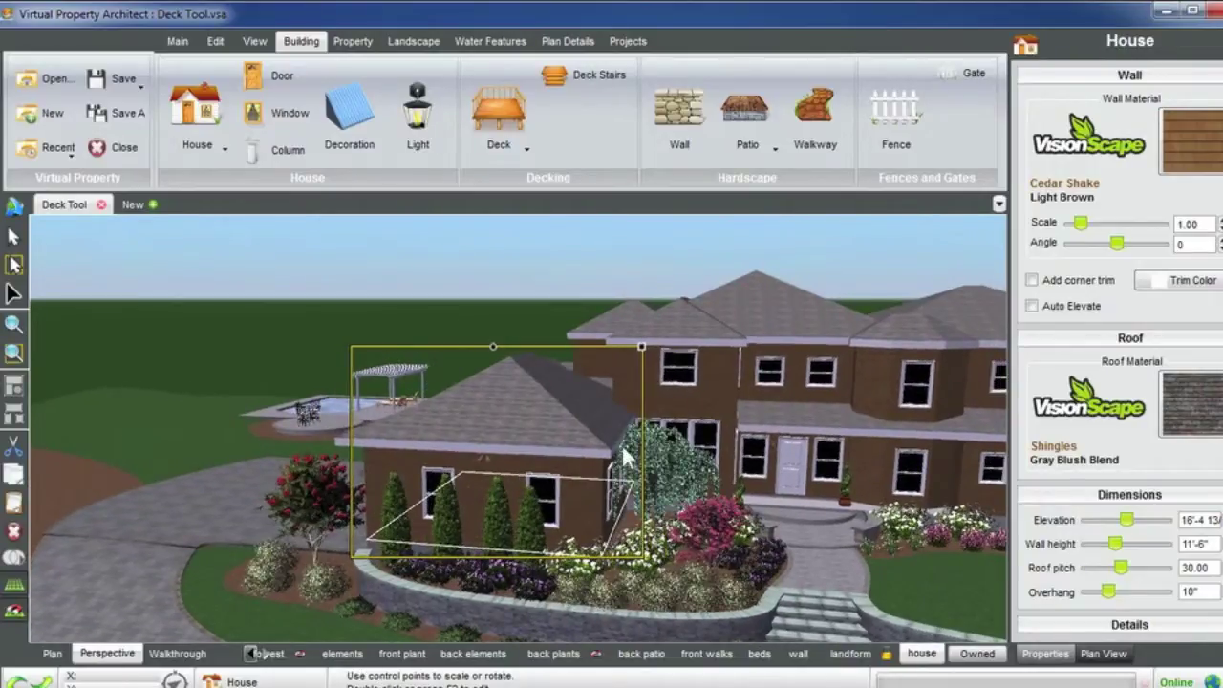
click(1031, 281)
click(1032, 281)
drag(1117, 546, 1133, 548)
key(ctrl+z)
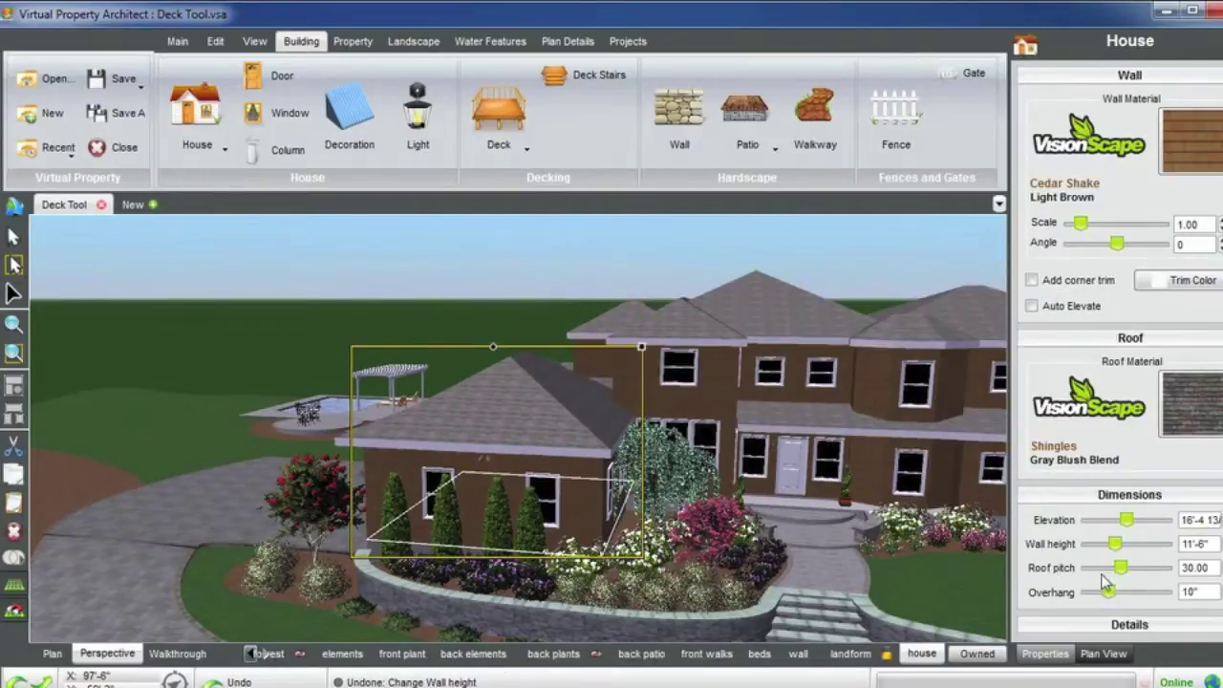
Step: Try a roof pitch of 56.00 and an overhang of 3' on the garage block, undoing each change
drag(1121, 568, 1149, 571)
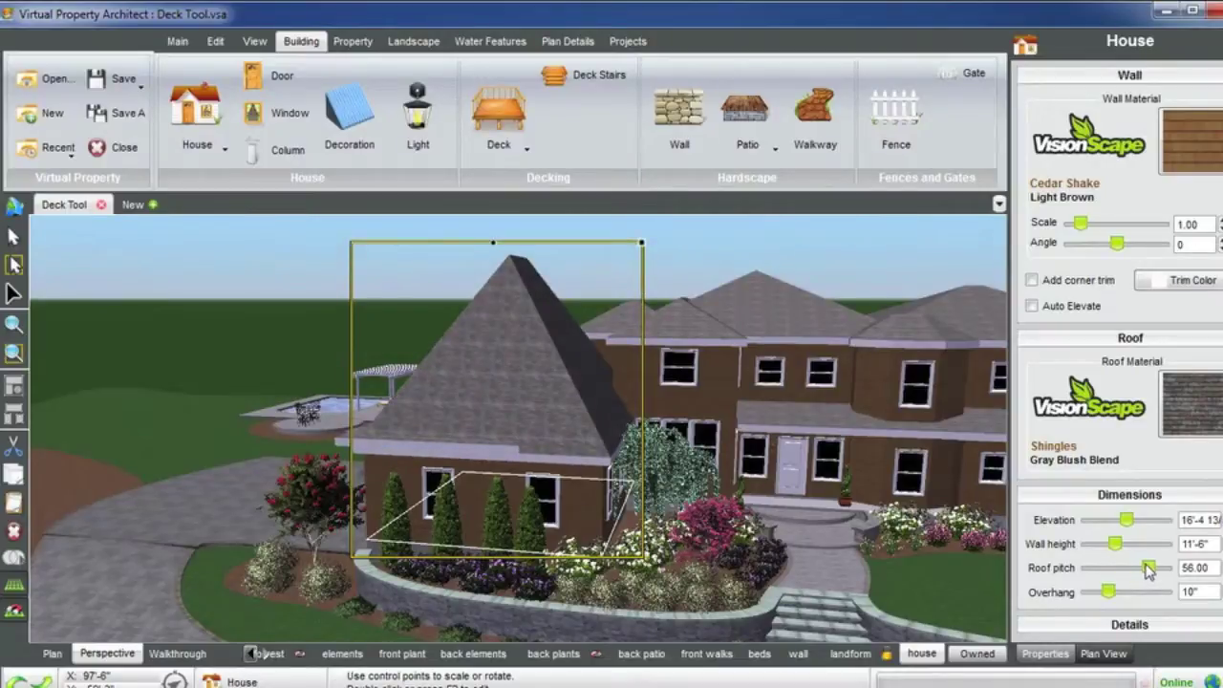
key(ctrl+z)
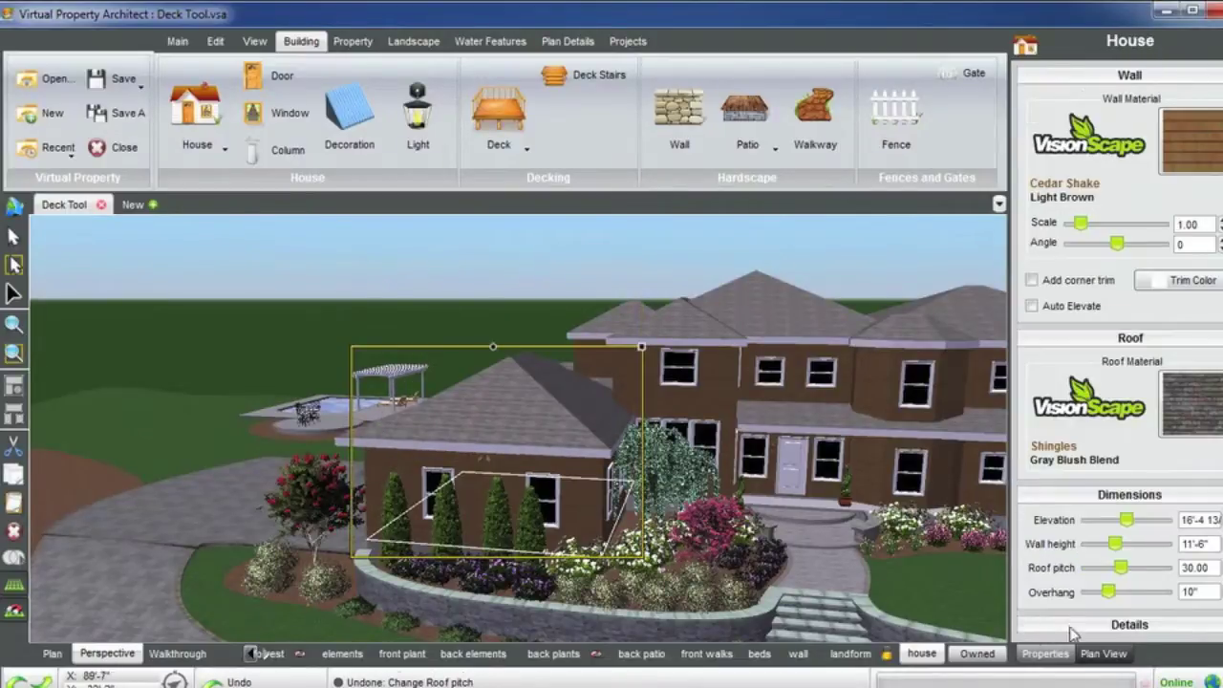
drag(1107, 591, 1167, 594)
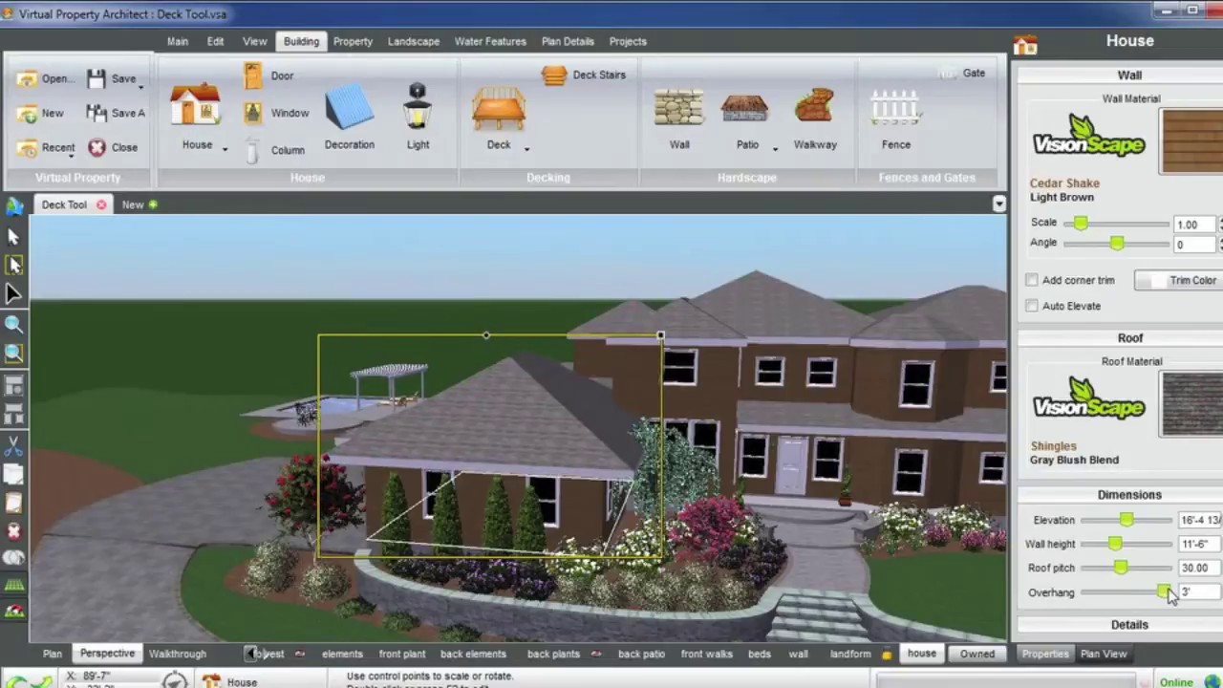
key(ctrl+z)
Step: Convert the garage's front roof edge to a gable end, view it from both sides, and undo the change
click(564, 411)
middle_drag(531, 407, 542, 444)
double_click(540, 463)
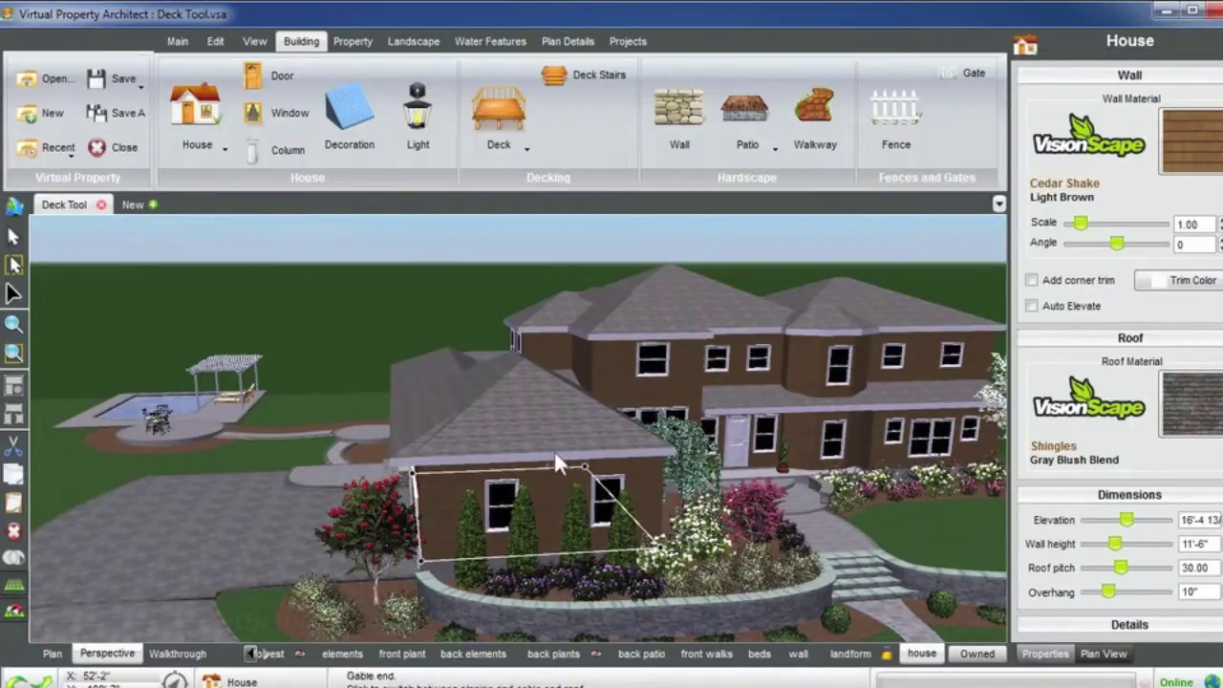
middle_drag(555, 453, 574, 475)
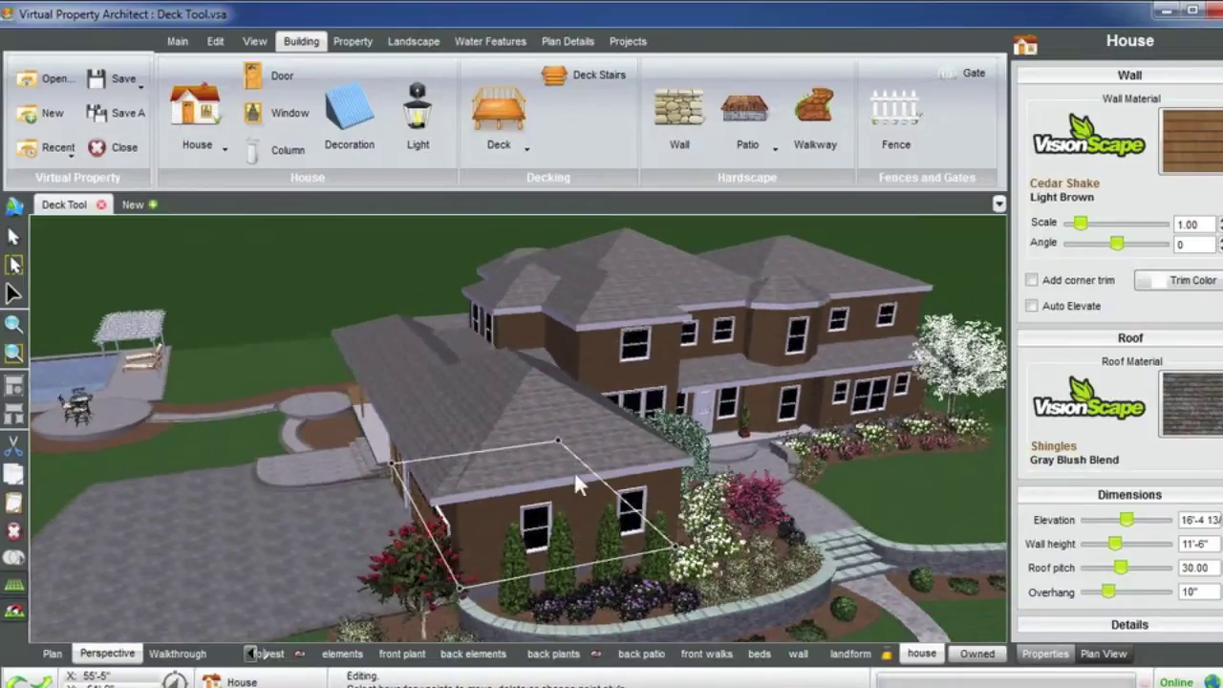
click(553, 475)
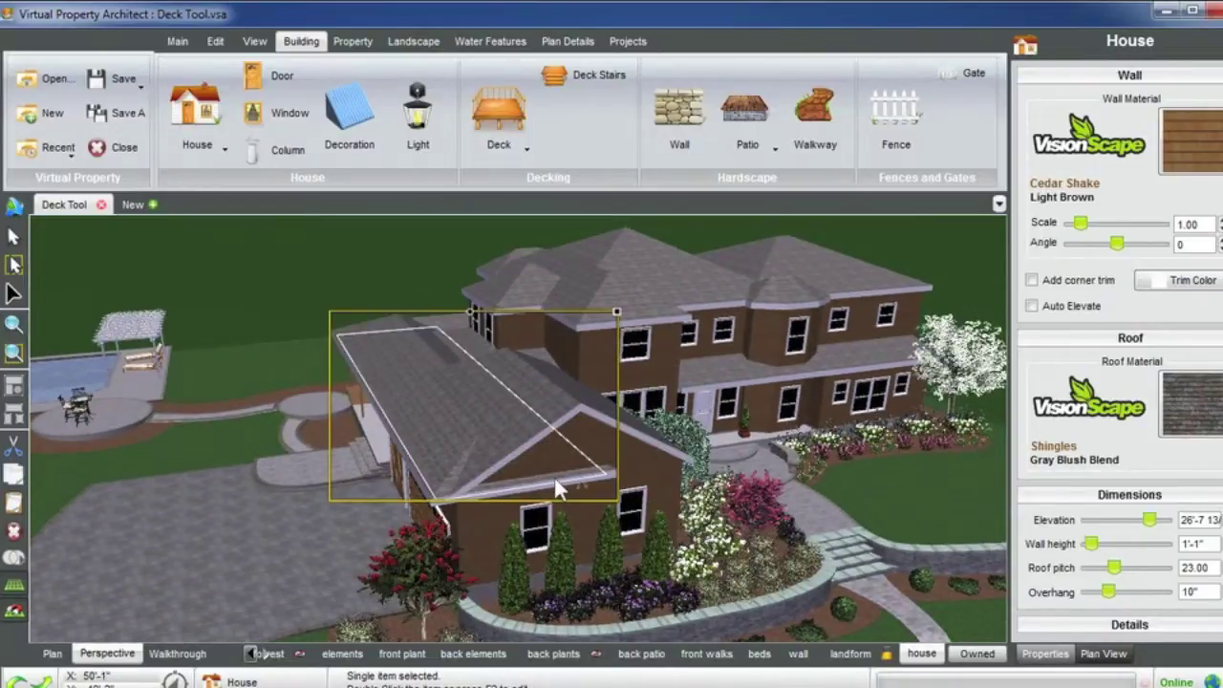
middle_drag(622, 486, 533, 456)
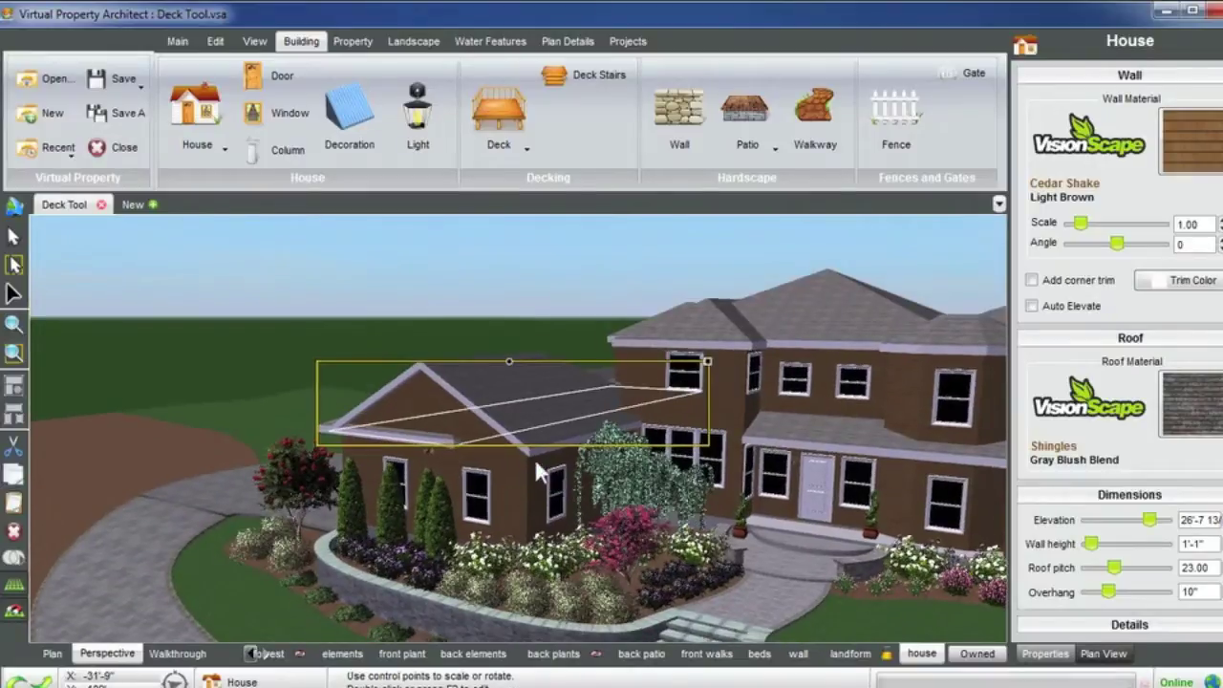
middle_drag(528, 304, 619, 397)
click(541, 303)
key(ctrl+z)
scroll(608, 398, down, 3)
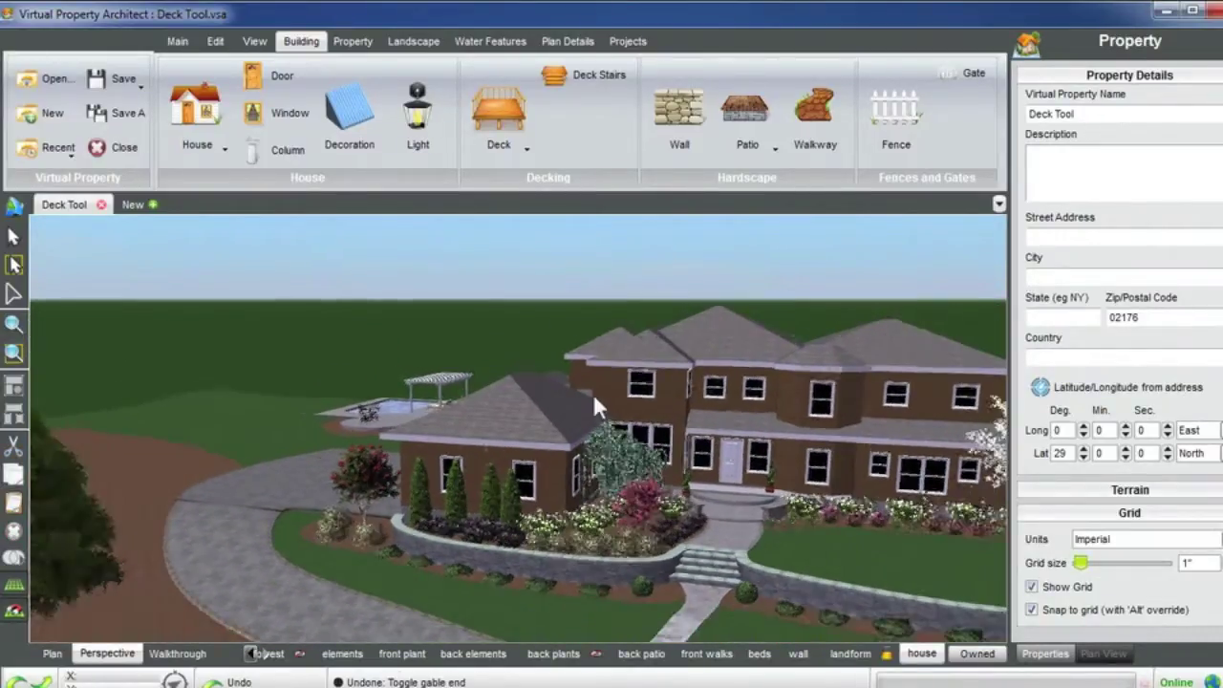
Step: Select the Chelsea French Patio door on the side wall of the house and zoom in on it
mouse_move(800, 499)
middle_down()
mouse_move(816, 500)
mouse_move(788, 490)
middle_up()
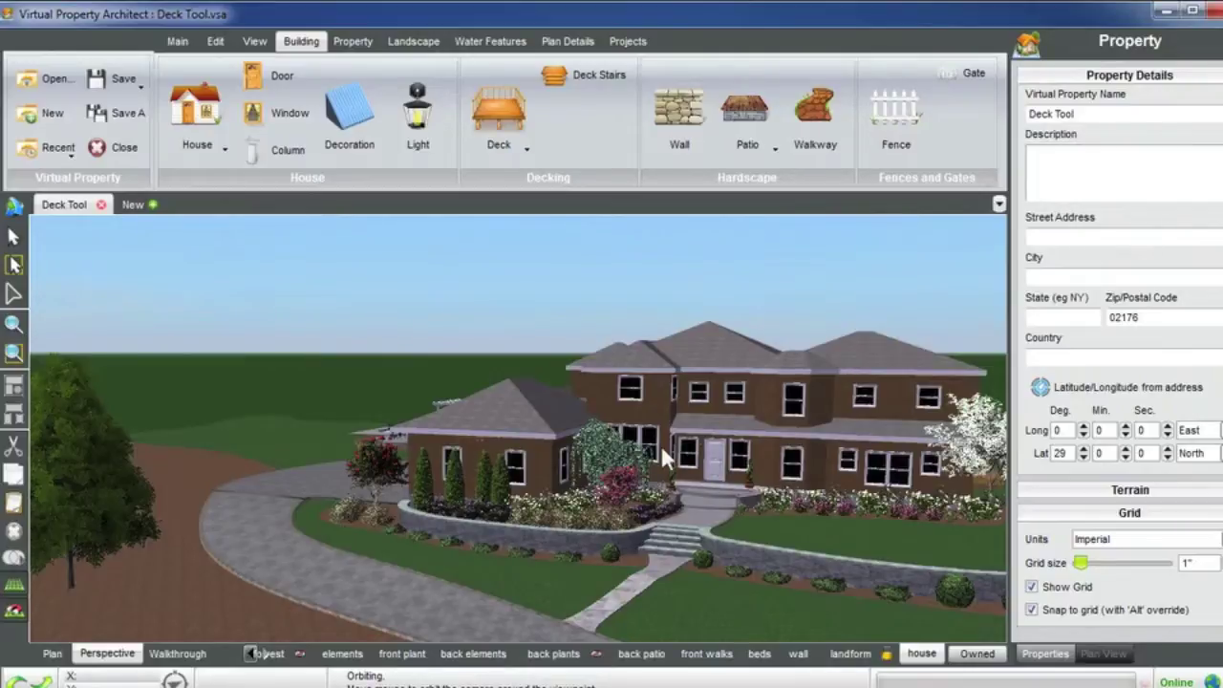
middle_drag(785, 434, 757, 453)
click(990, 462)
click(979, 460)
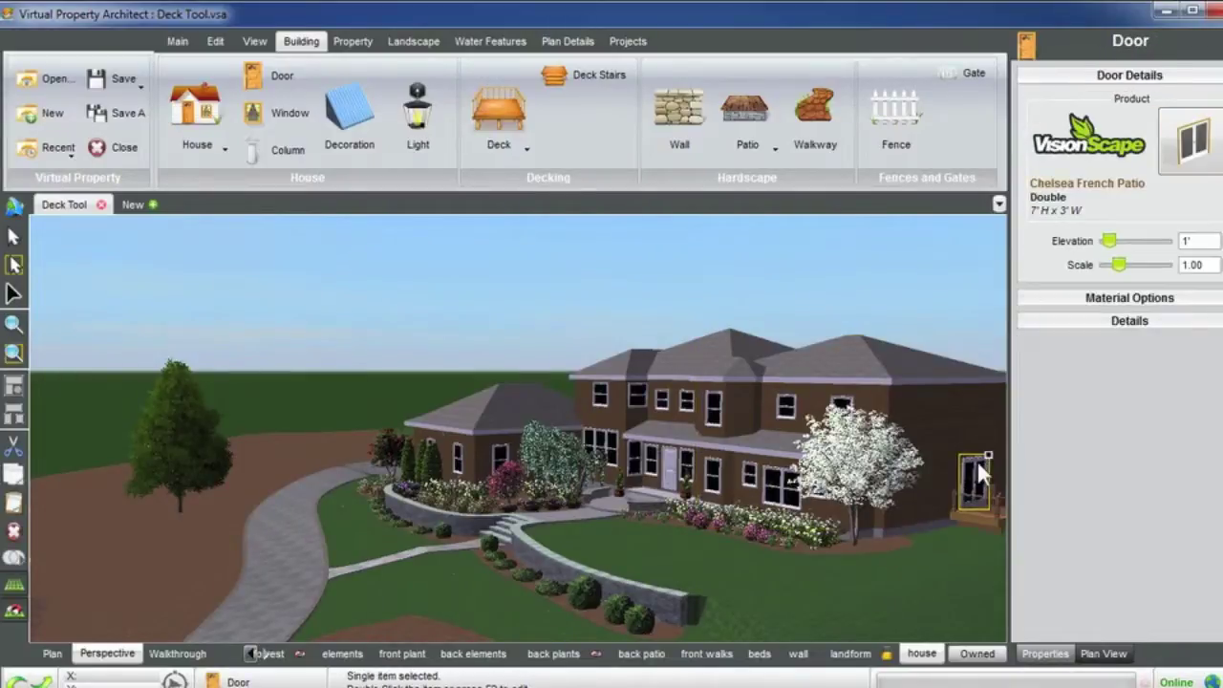
key(z)
scroll(552, 457, down, 5)
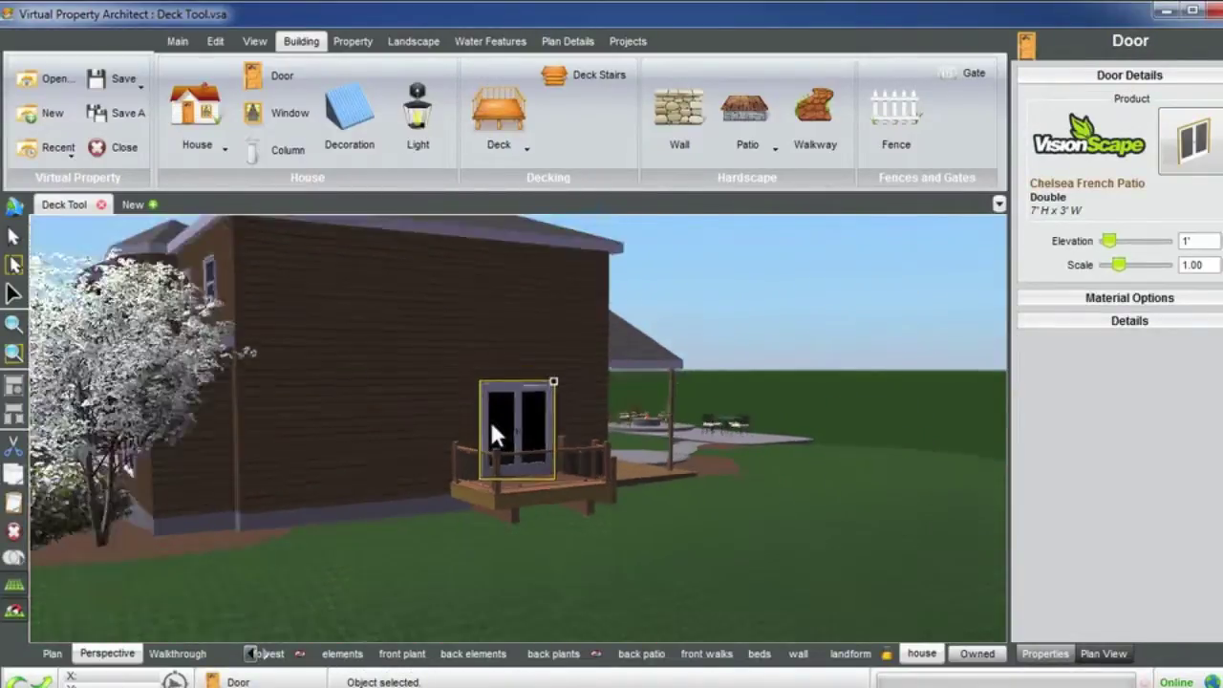
middle_drag(470, 413, 399, 412)
scroll(394, 412, down, 1)
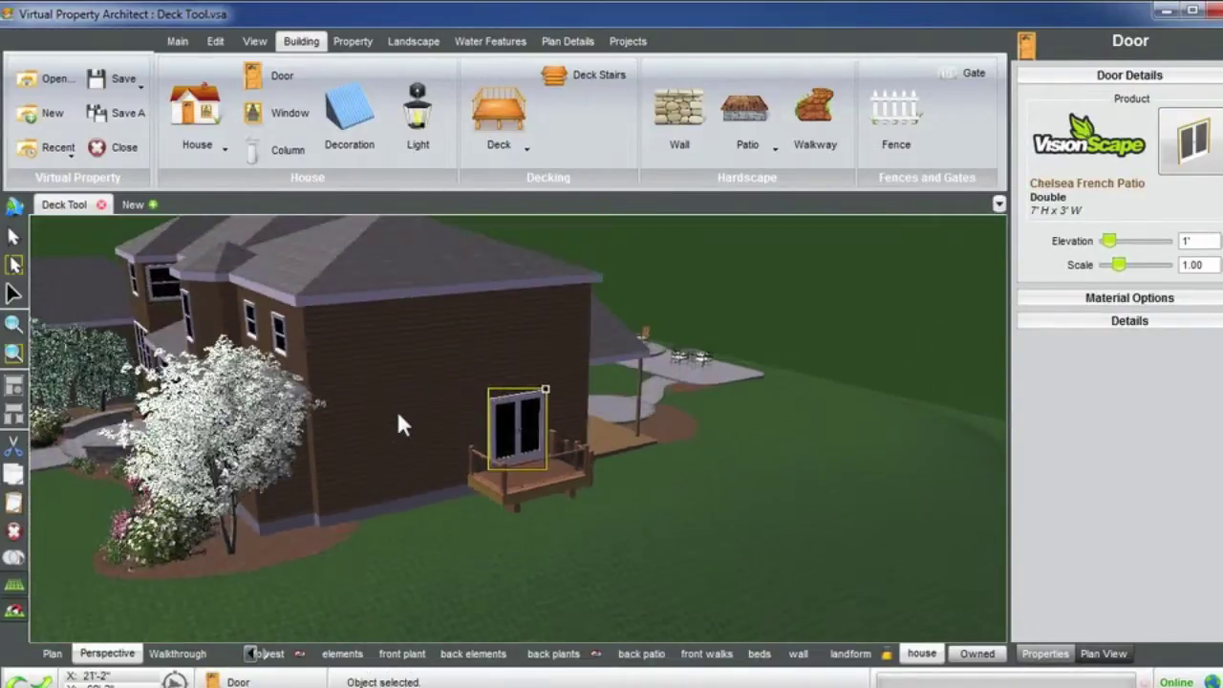
Step: Open the boundary of the house section holding the patio door for editing, inspect its side wall, and deselect it
click(399, 410)
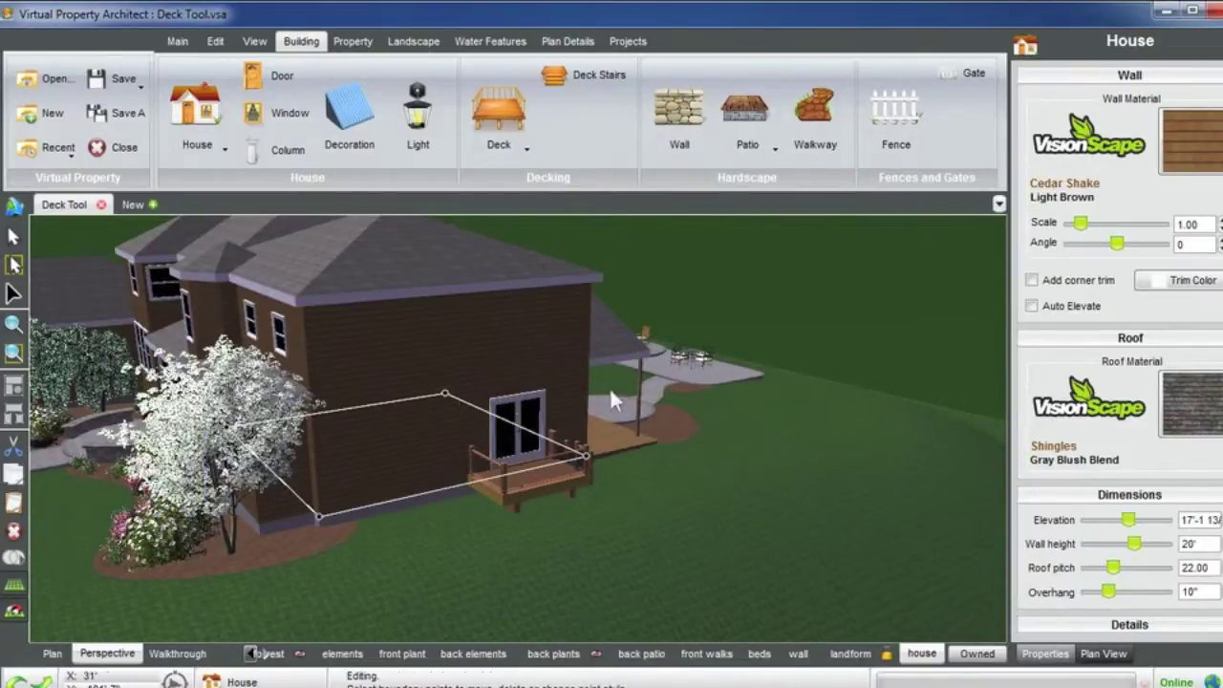
drag(610, 387, 521, 389)
mouse_move(522, 387)
middle_down()
mouse_move(353, 385)
mouse_move(511, 388)
middle_up()
drag(471, 387, 421, 339)
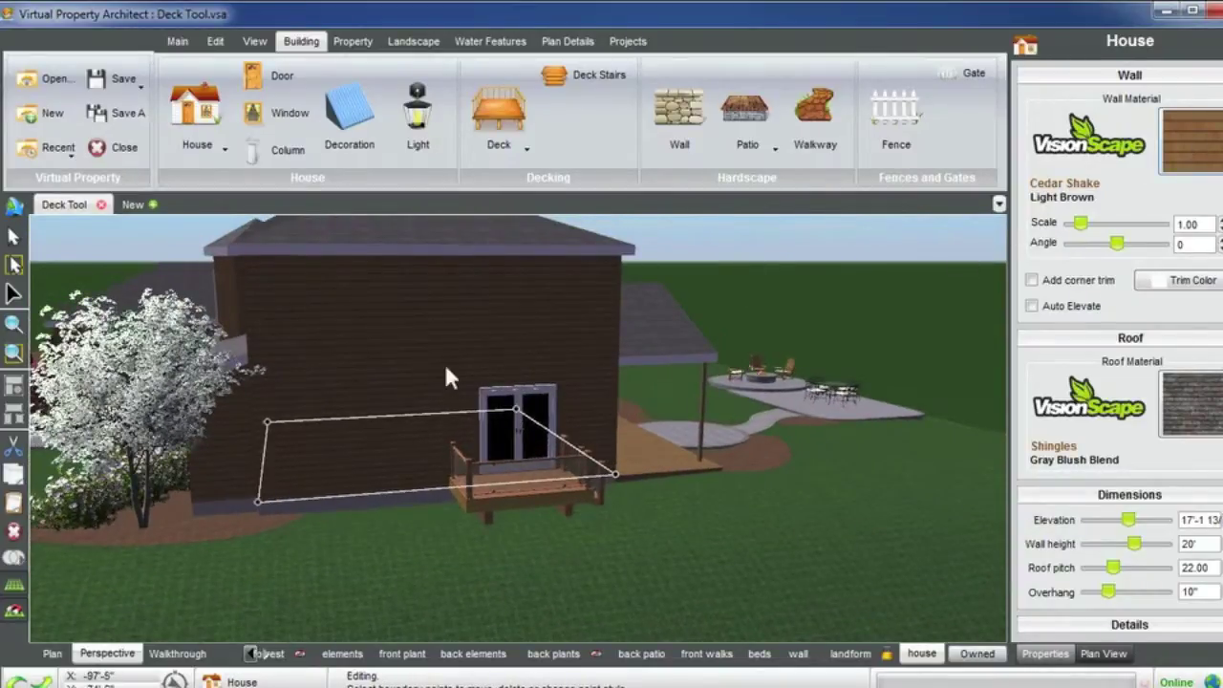
click(434, 576)
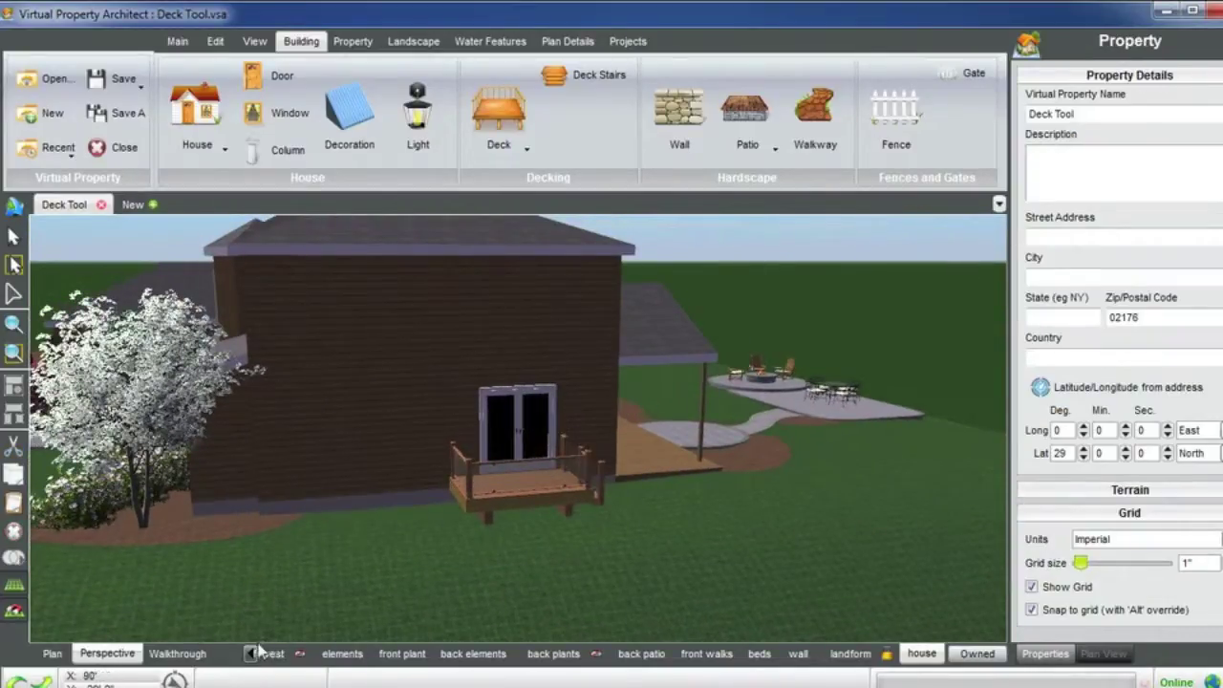
Step: Hide the deck layer and bring the blank side wall of the house into view
click(250, 655)
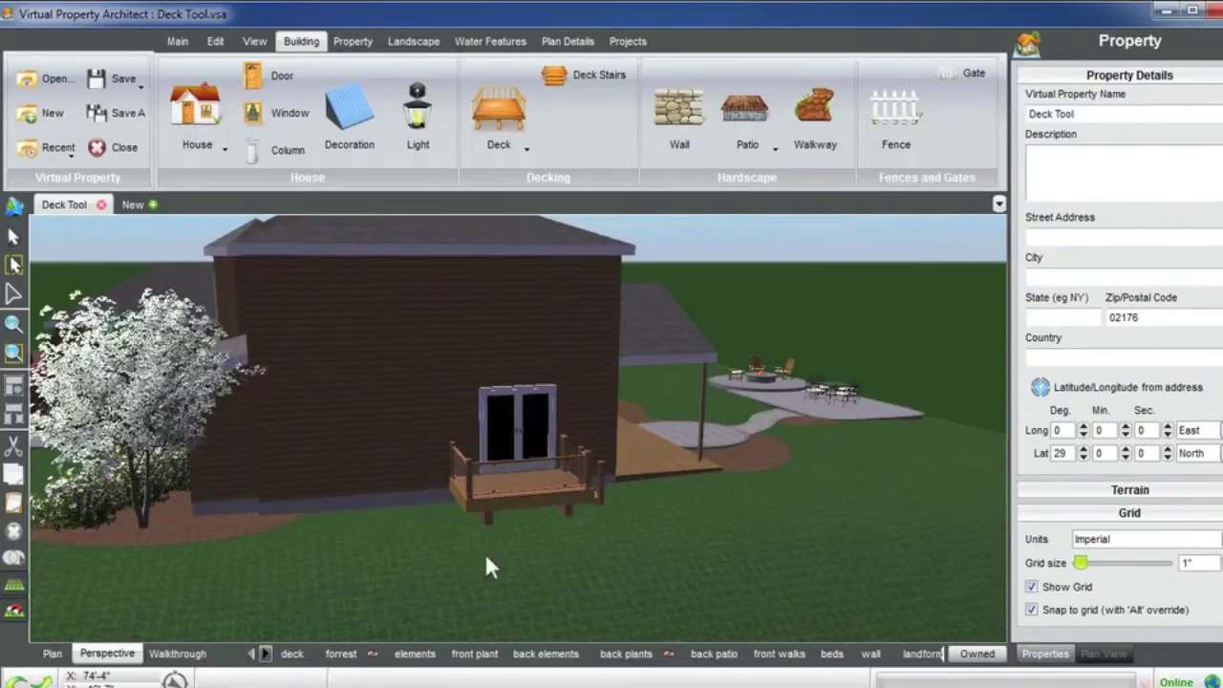
right_click(292, 654)
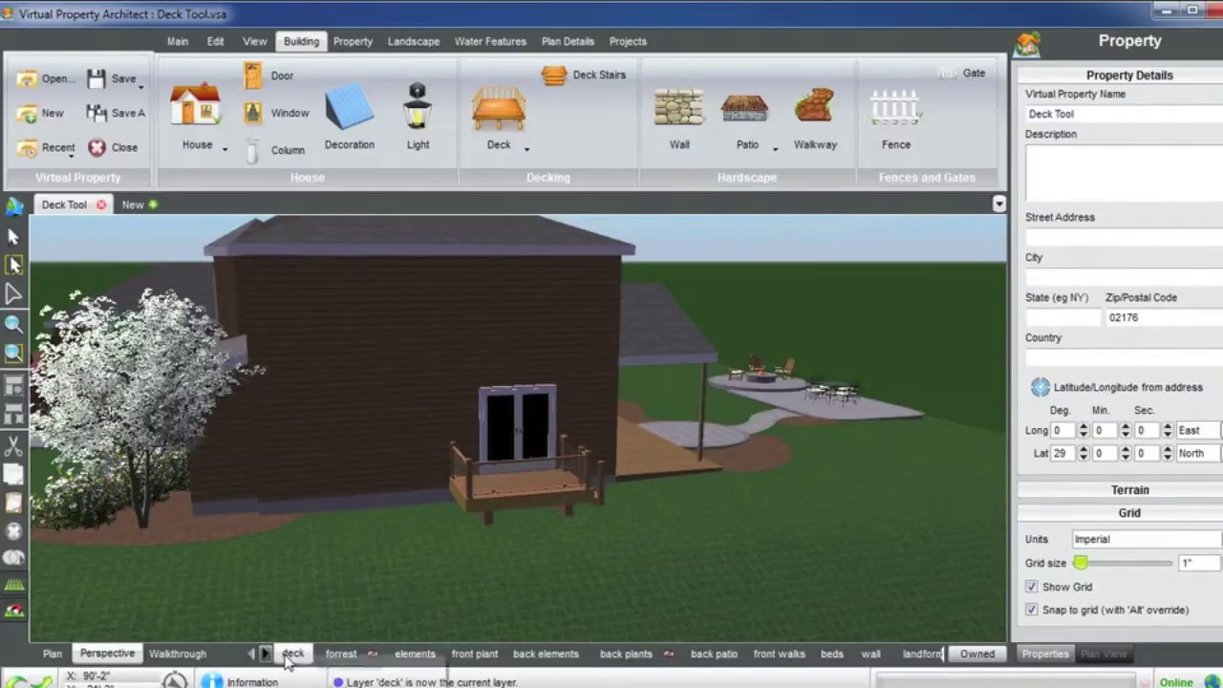
click(341, 685)
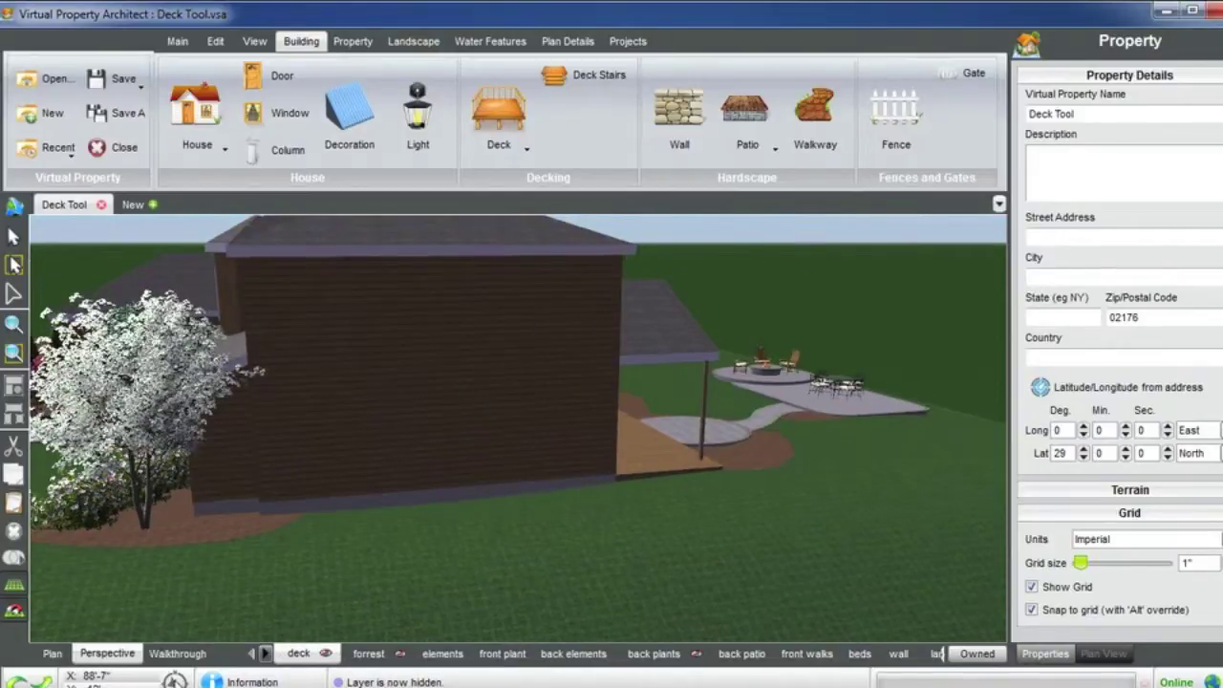
click(174, 680)
drag(530, 494, 432, 447)
right_click(435, 449)
middle_drag(435, 449, 505, 449)
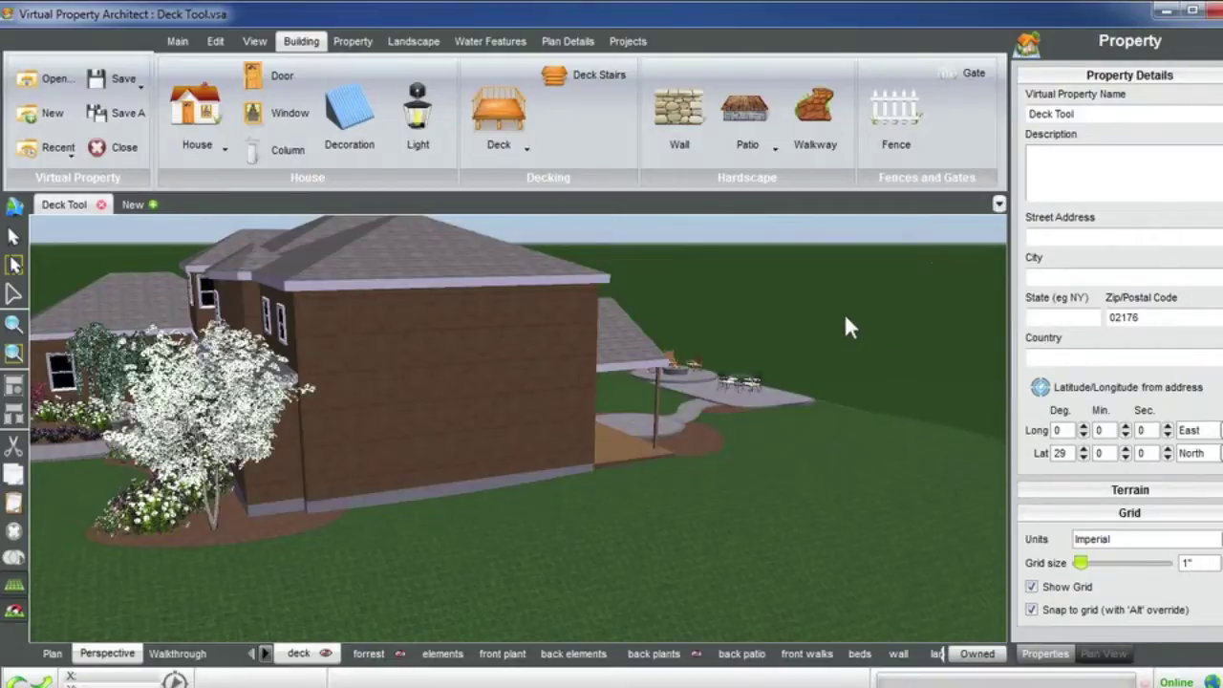
Step: Select the end section of the house, try moving it out of place, and undo the move
click(442, 392)
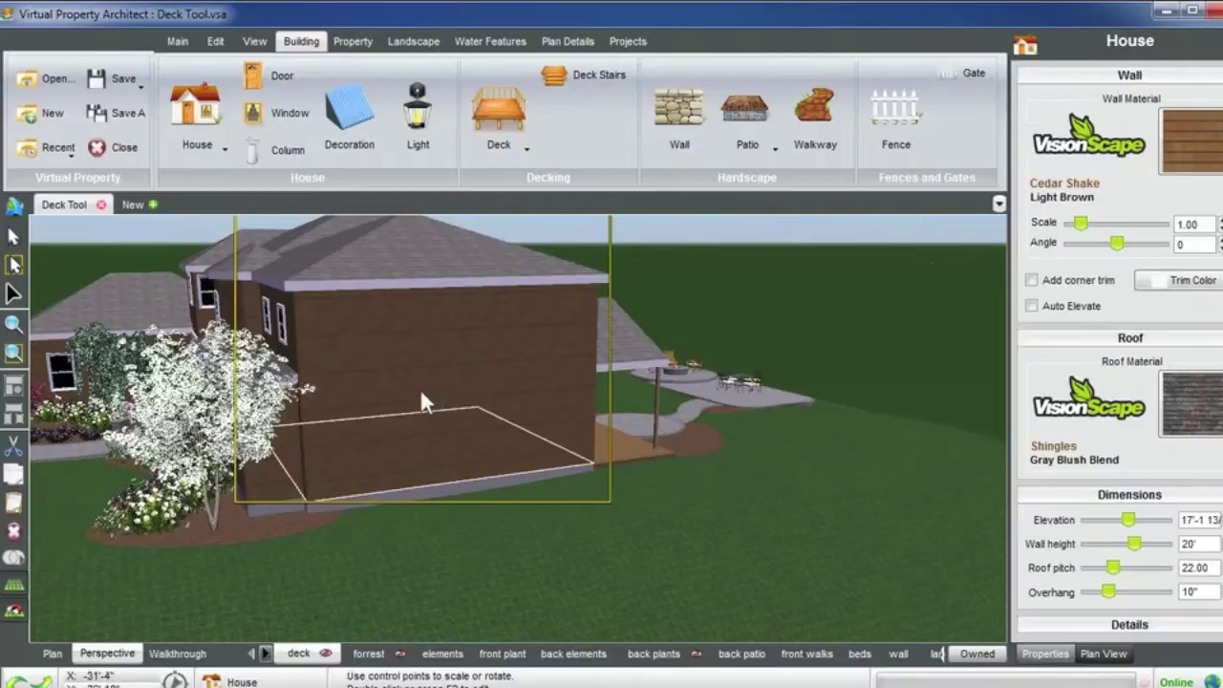
middle_drag(421, 391, 355, 397)
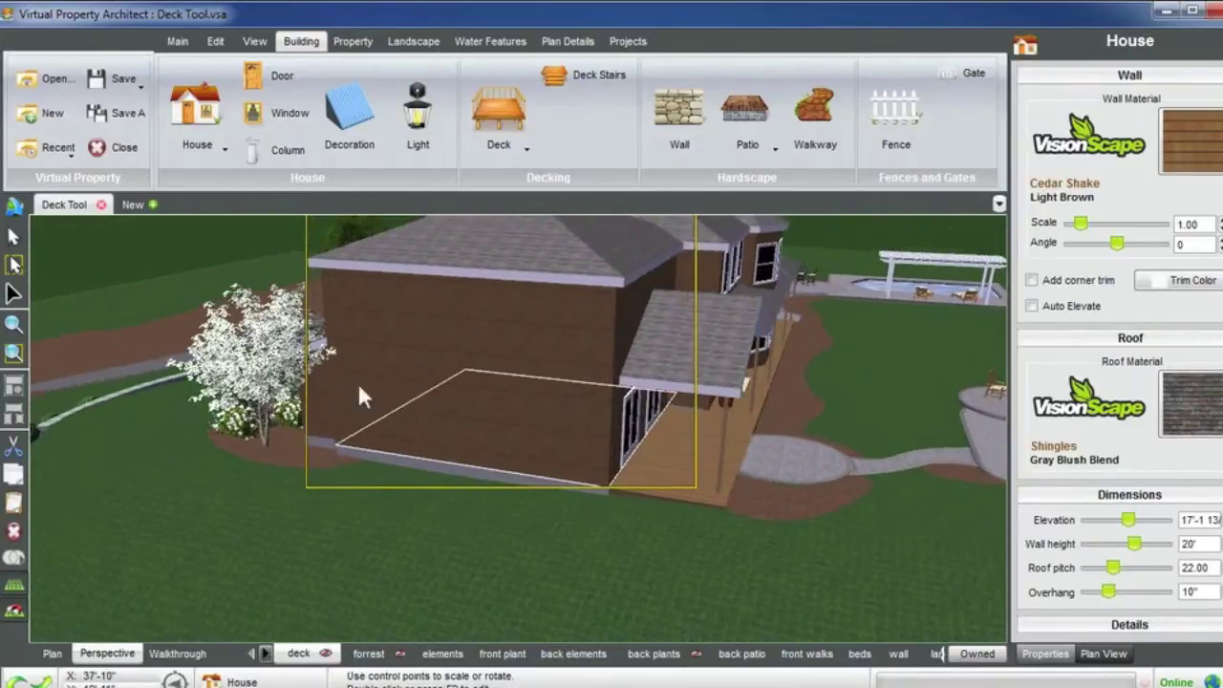
middle_drag(478, 345, 532, 325)
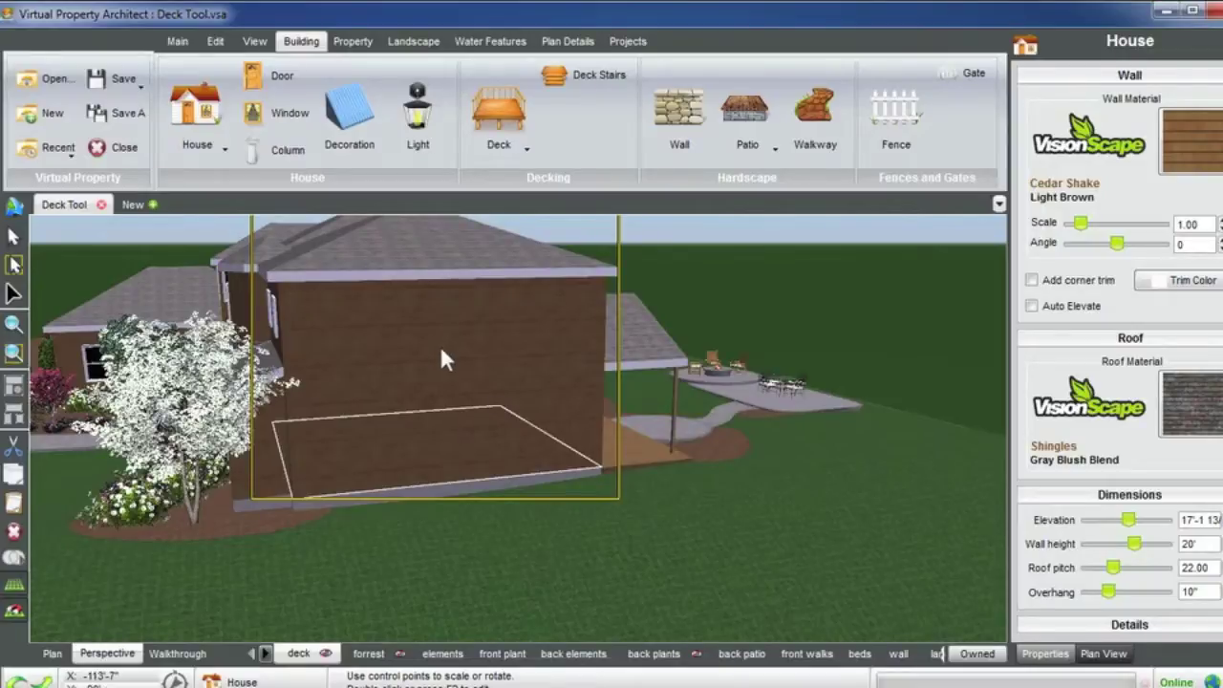
middle_drag(445, 355, 487, 384)
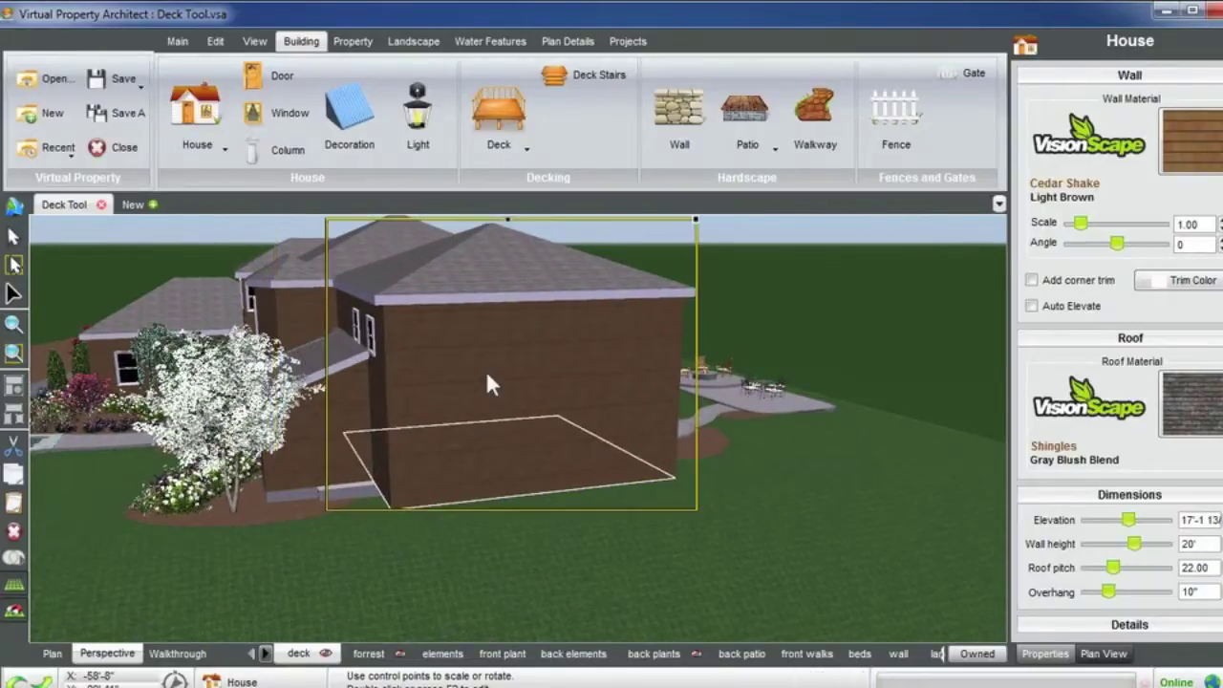
key(ctrl+z)
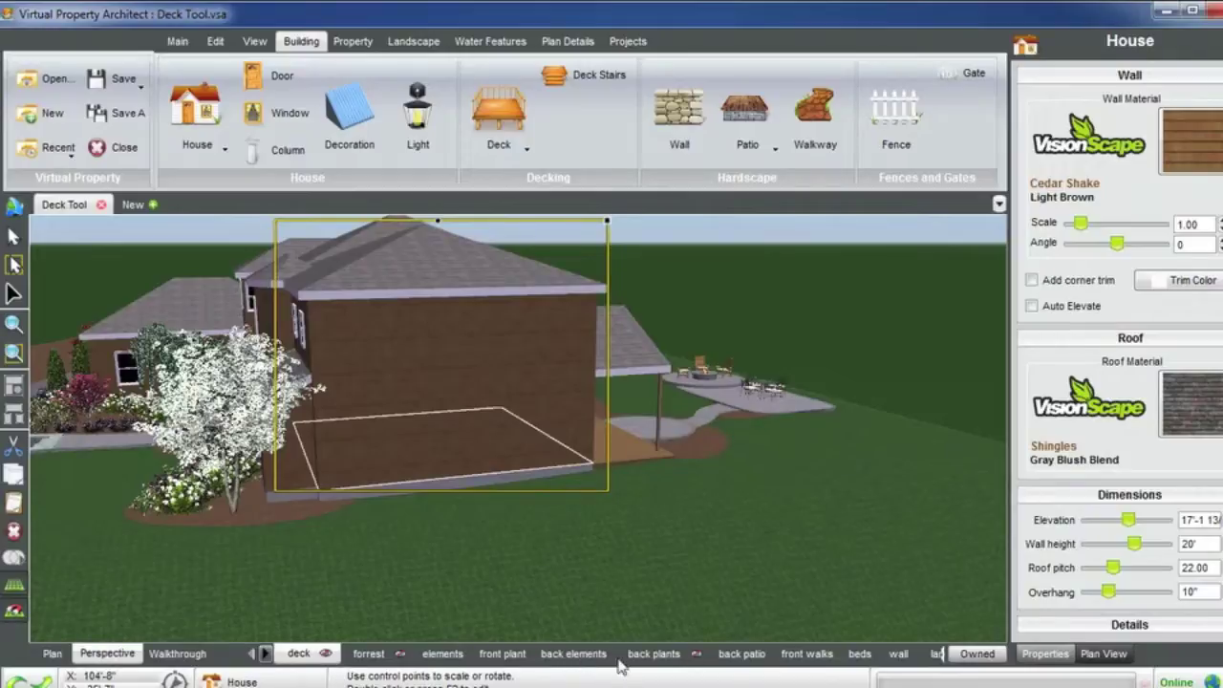
Step: Make house the current layer and place a copy of the end section on the lawn beside the house
click(267, 653)
click(923, 653)
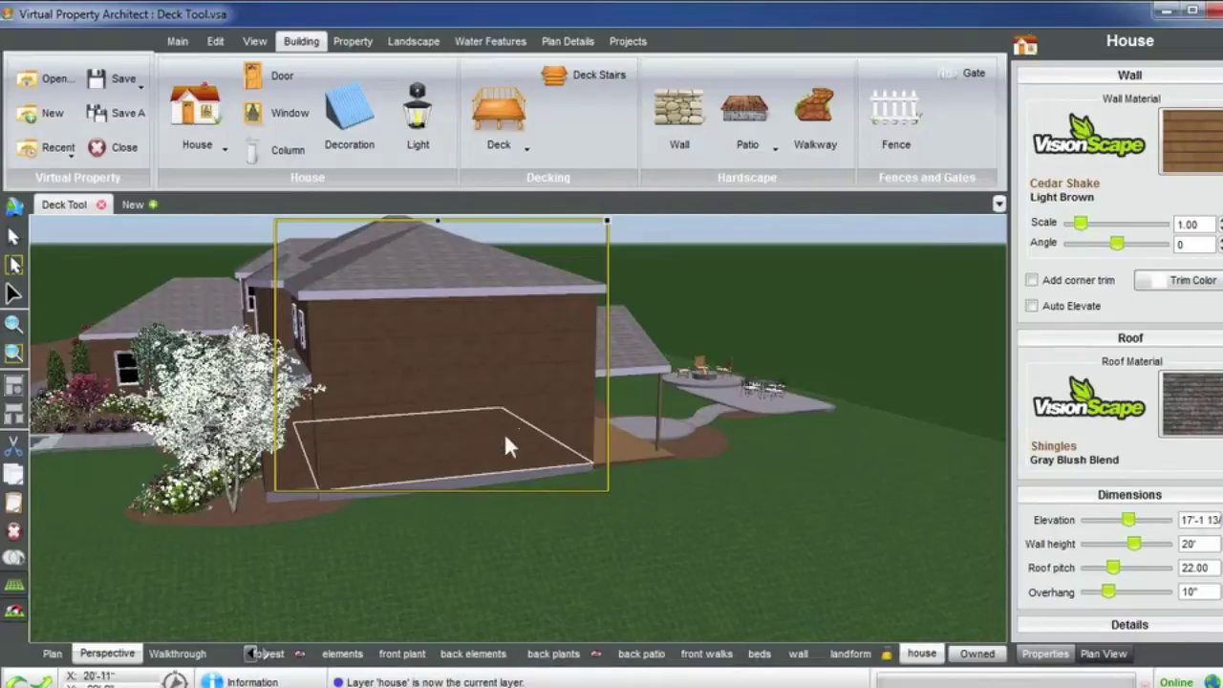
middle_drag(444, 412, 454, 397)
drag(455, 397, 710, 439)
middle_drag(710, 440, 591, 440)
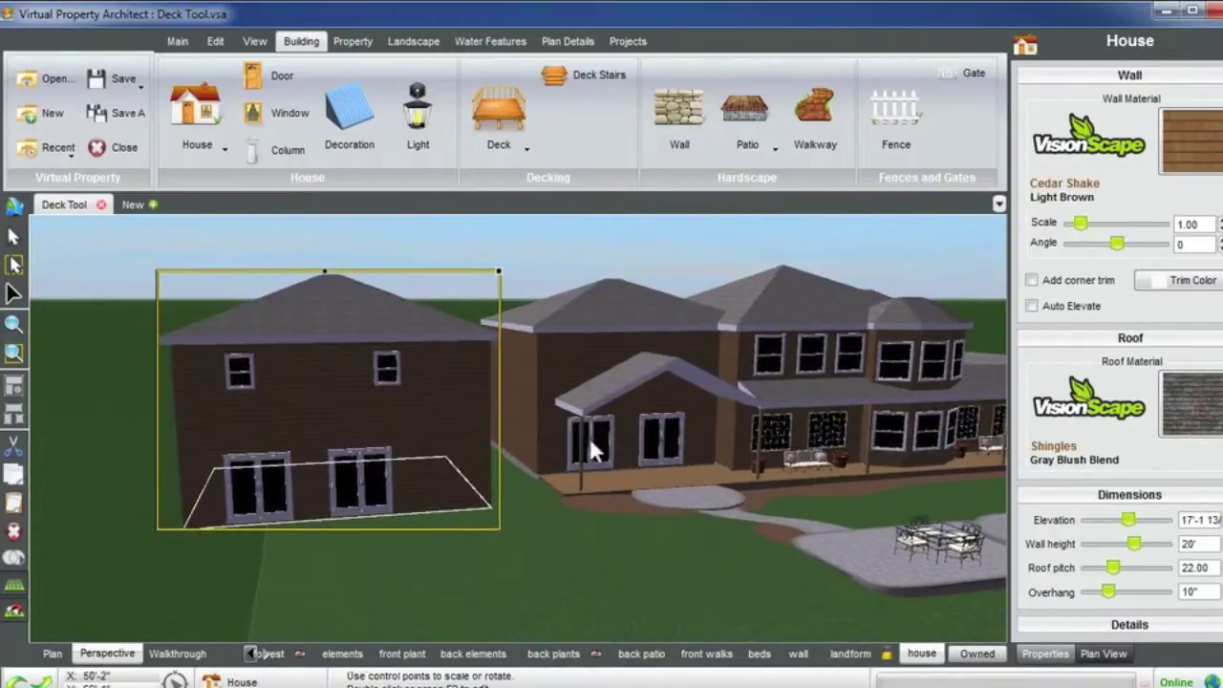
Step: Select all French doors and windows on both sides of the copied section and delete them
click(277, 478)
shift+click(351, 475)
shift+click(385, 372)
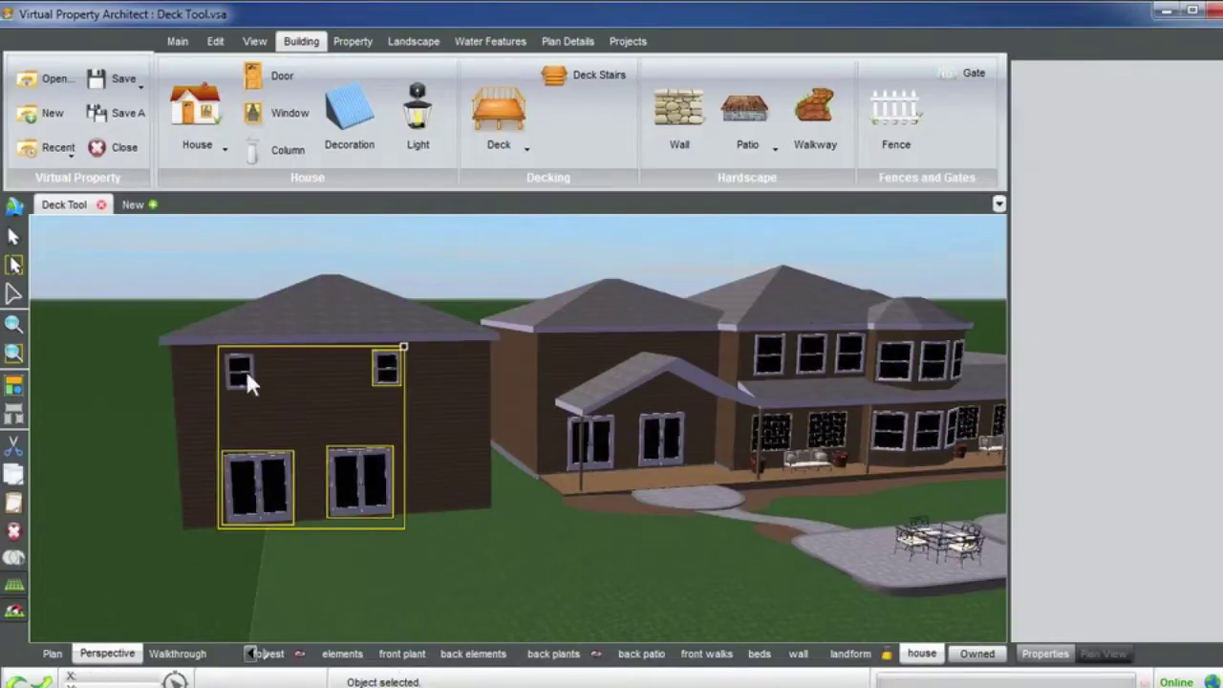
shift+click(241, 371)
middle_drag(245, 373, 698, 424)
shift+click(700, 425)
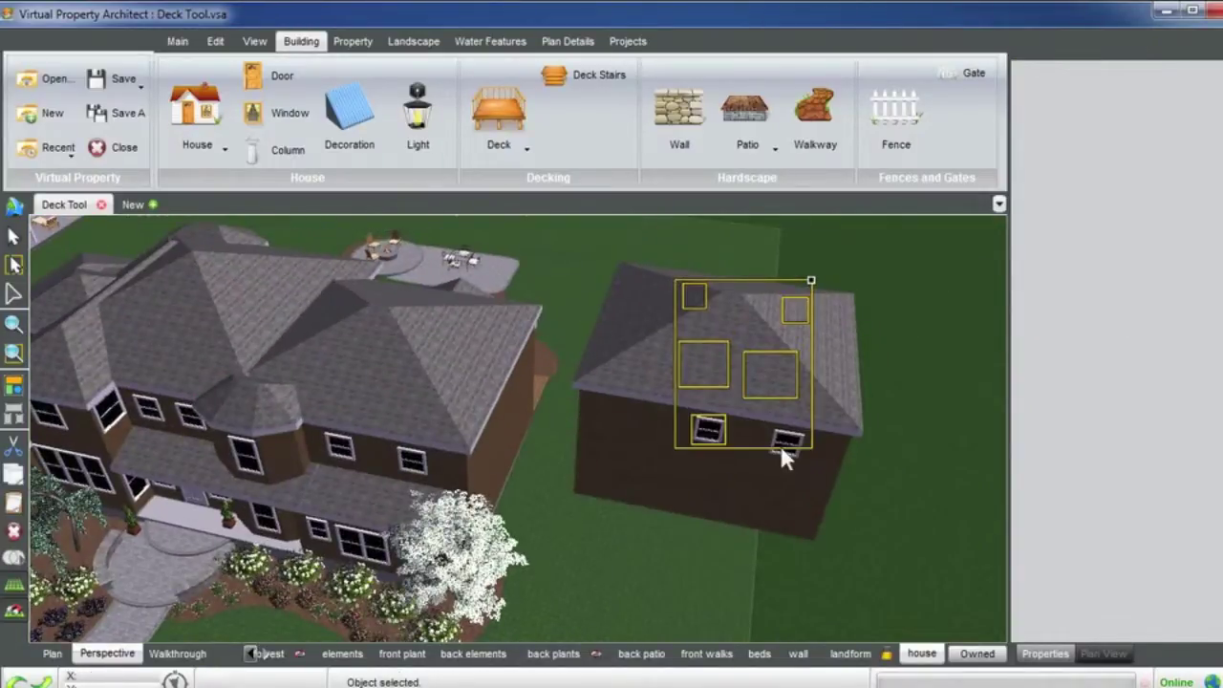
shift+click(780, 443)
mouse_move(782, 443)
middle_down()
mouse_move(761, 425)
mouse_move(803, 448)
middle_up()
key(Delete)
click(868, 466)
key(Delete)
Step: Move the bare copied block against the house's side wall and set its overhang to 0" and roof pitch to 0.00
click(809, 452)
drag(809, 457, 688, 453)
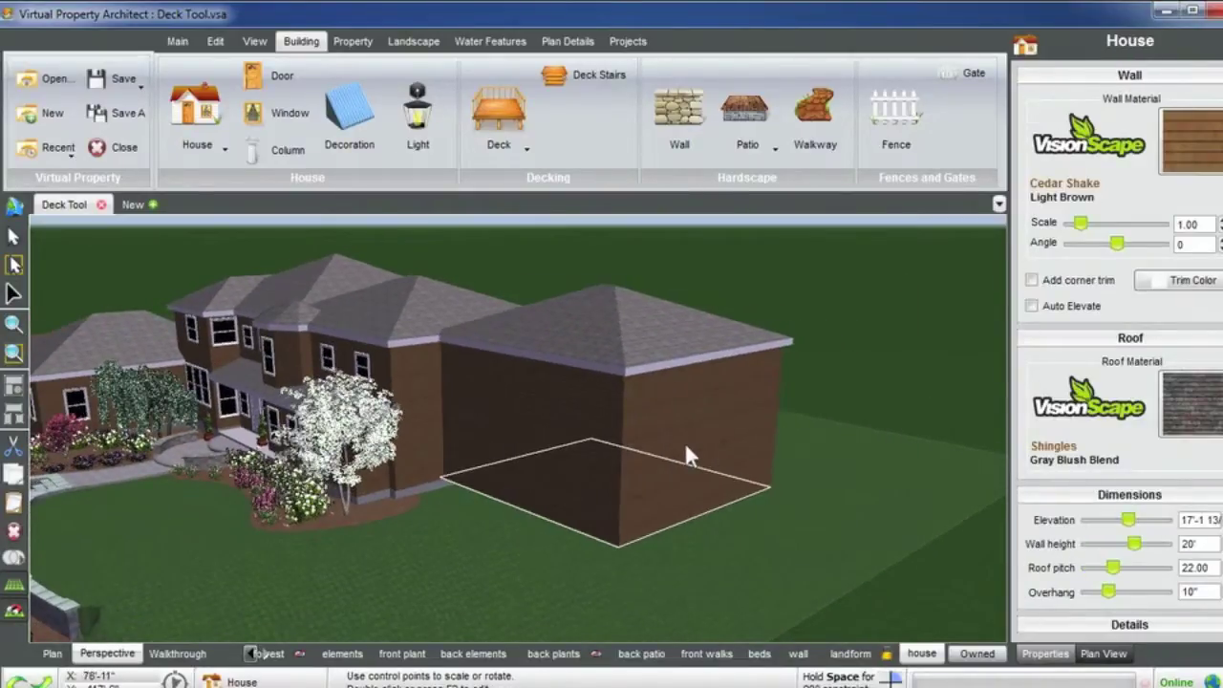
drag(1110, 597, 1039, 600)
drag(1116, 570, 1087, 571)
click(832, 344)
scroll(521, 470, up, 3)
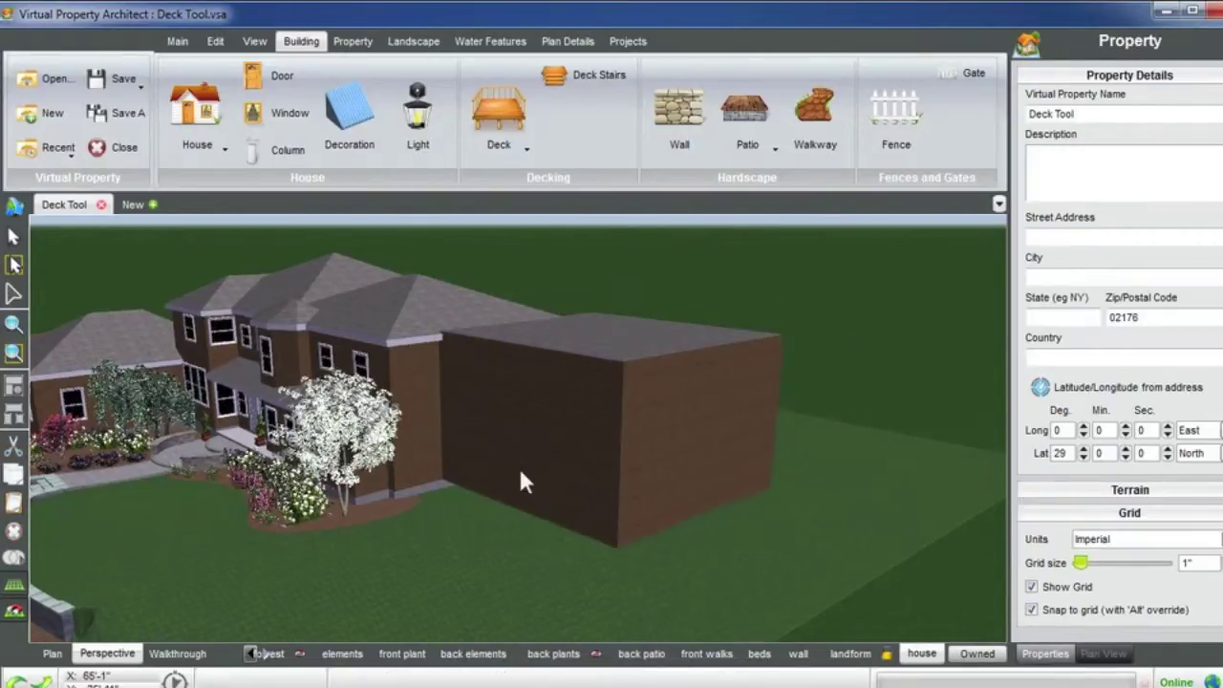
Step: Change the copied block's wall material to Red Brick Faded from the Brick category
click(721, 411)
middle_drag(722, 411, 757, 355)
right_drag(757, 356, 832, 458)
click(1192, 168)
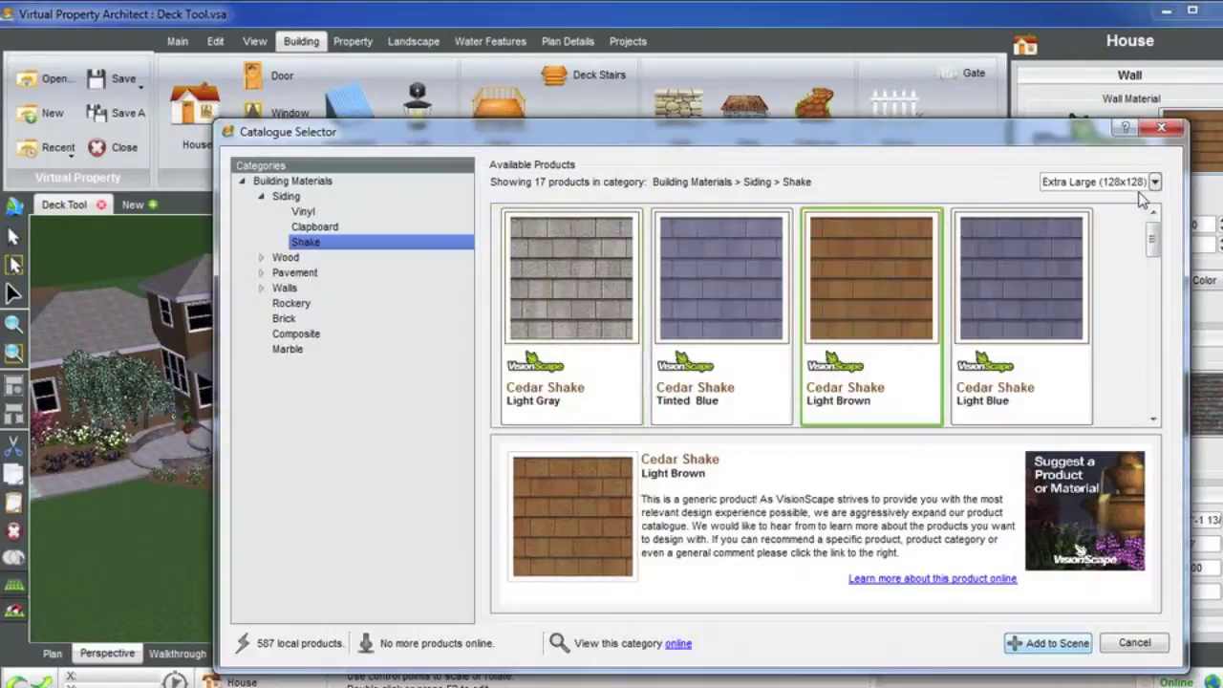
scroll(822, 316, down, 3)
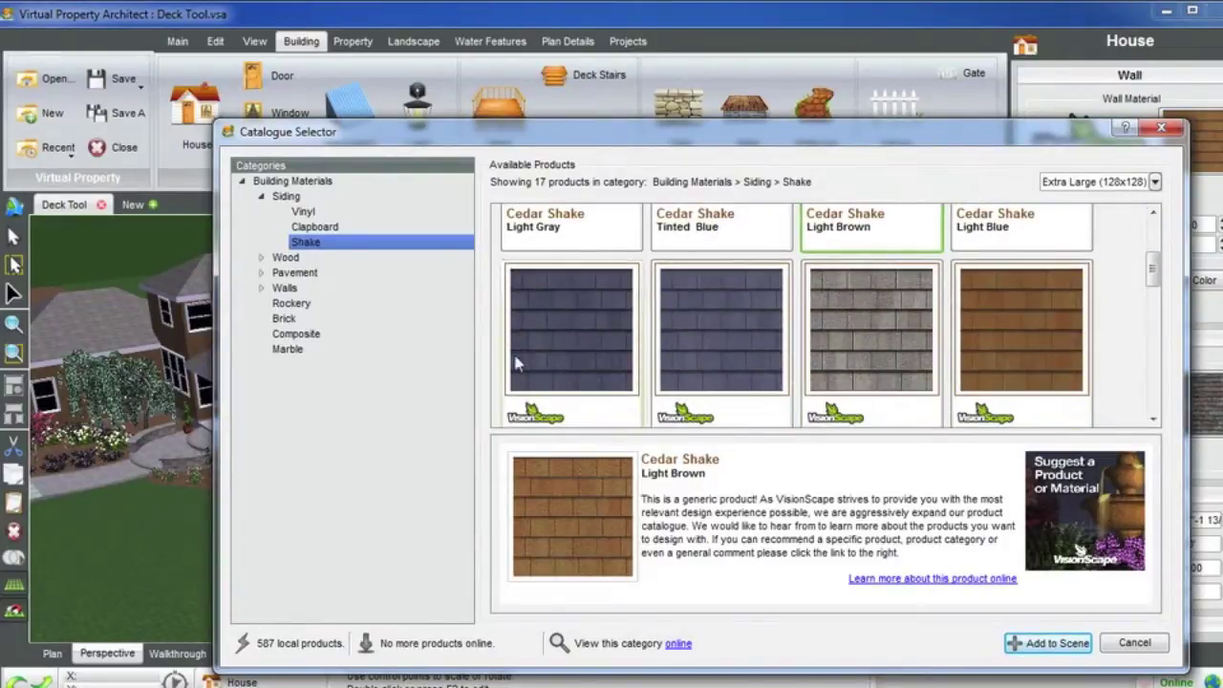
click(325, 320)
scroll(860, 316, up, 2)
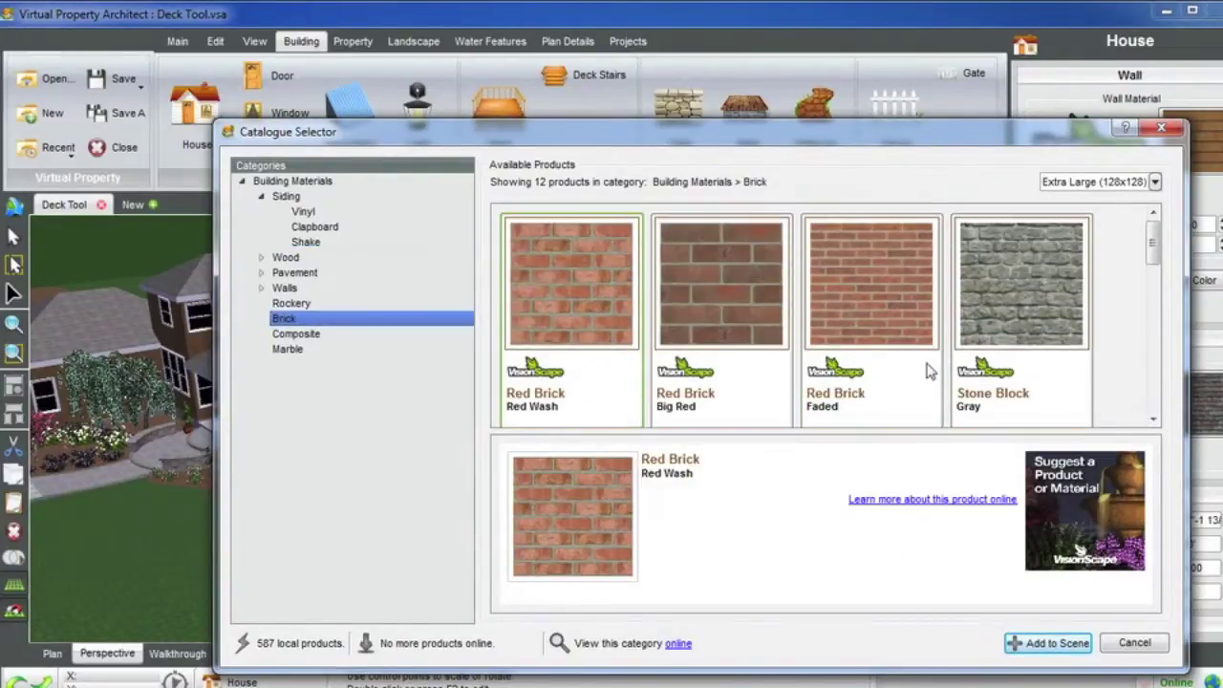
click(887, 332)
click(1022, 643)
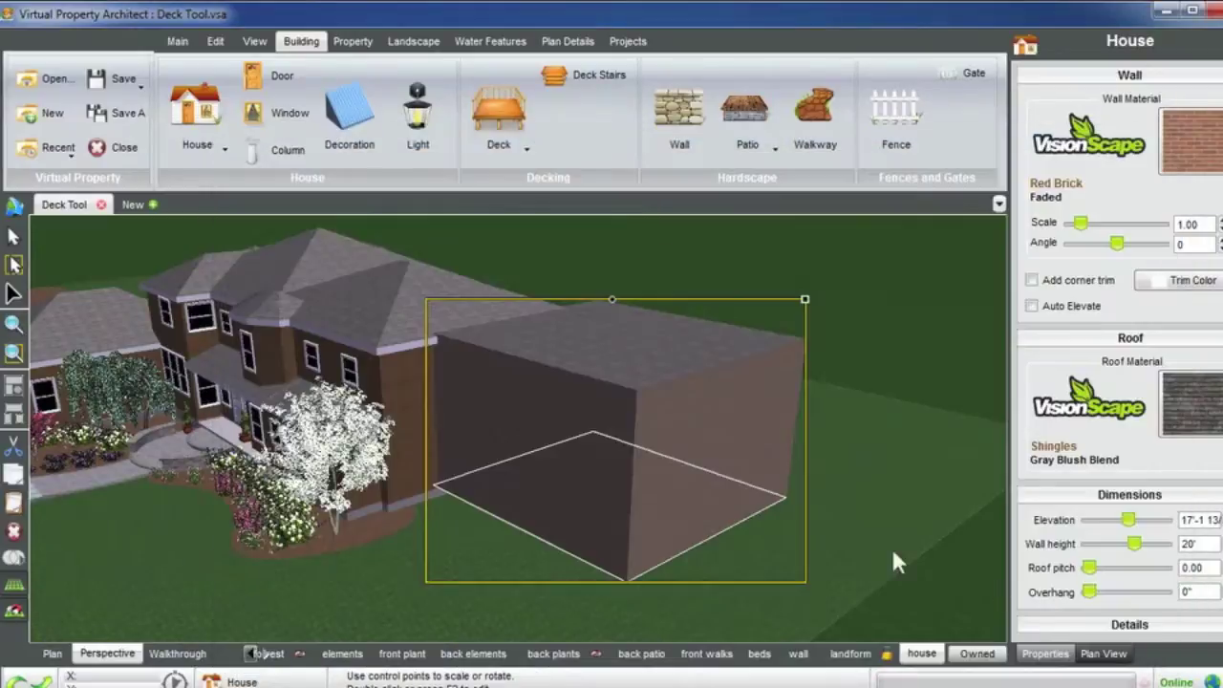
Step: Slide the brick block into the house until only its outer face covers the side wall
click(838, 350)
scroll(768, 451, up, 1)
click(761, 457)
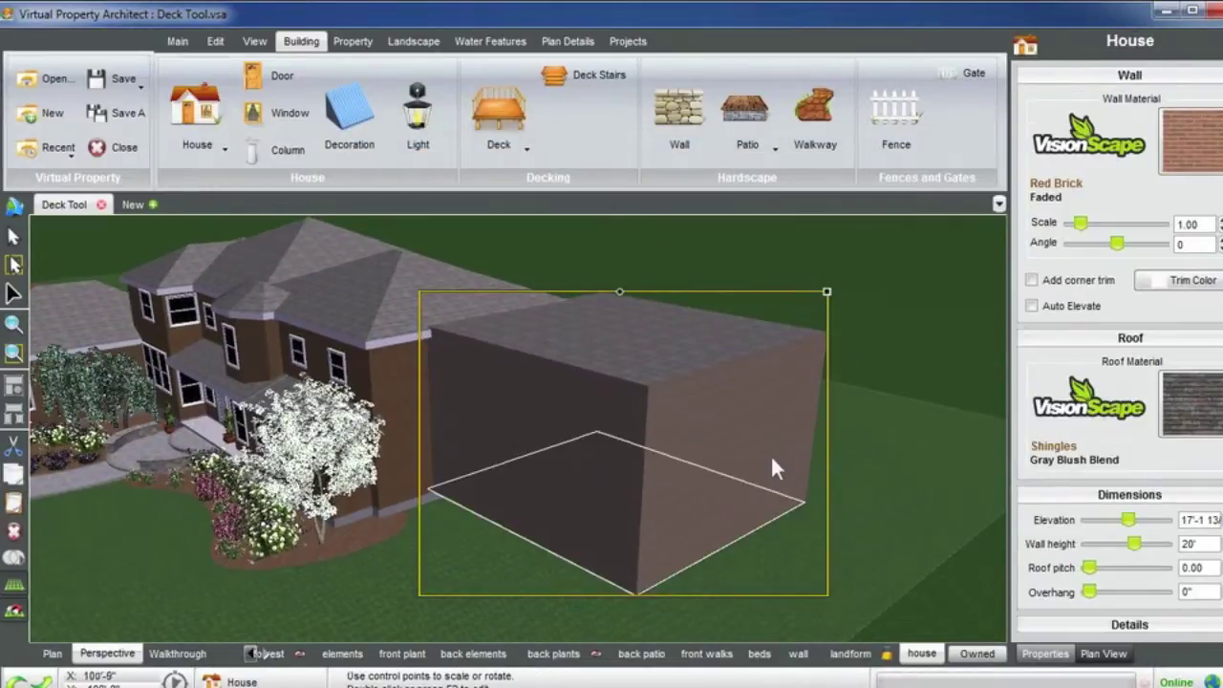
middle_drag(772, 457, 614, 504)
drag(613, 493, 420, 351)
scroll(420, 352, up, 2)
middle_drag(419, 352, 474, 514)
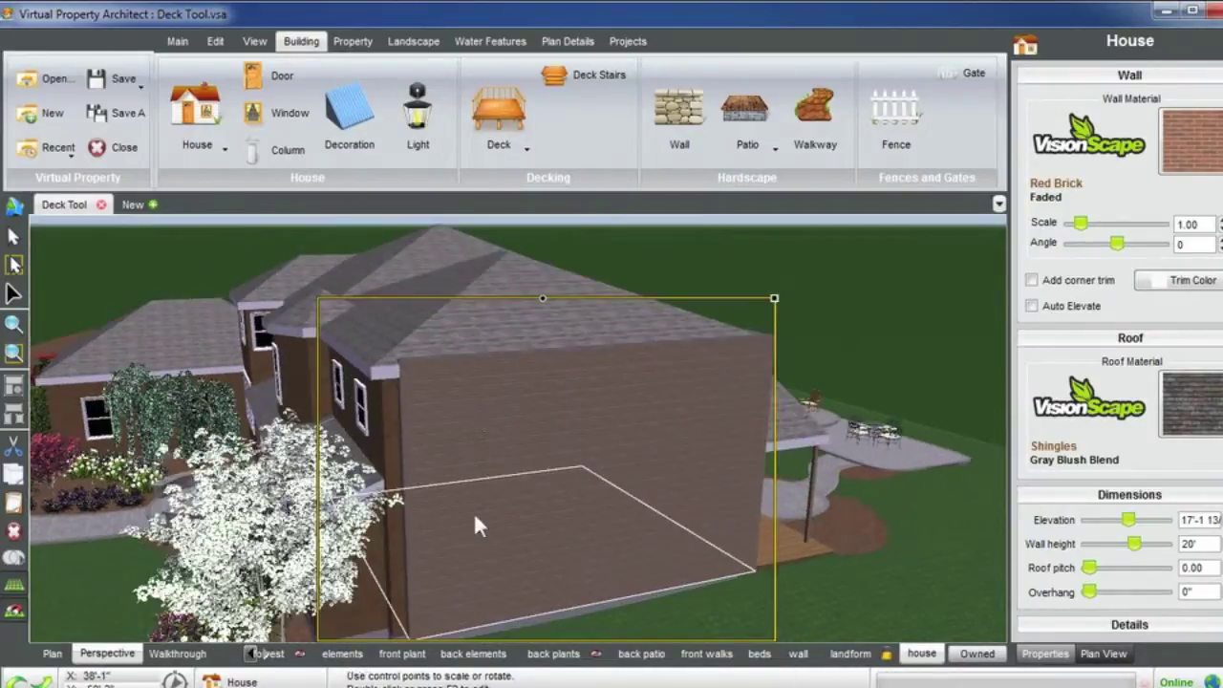
drag(474, 514, 459, 514)
Step: Lower the brick block's wall height to 19'-5/16" so its top sits beneath the house roof
click(815, 297)
scroll(582, 517, up, 2)
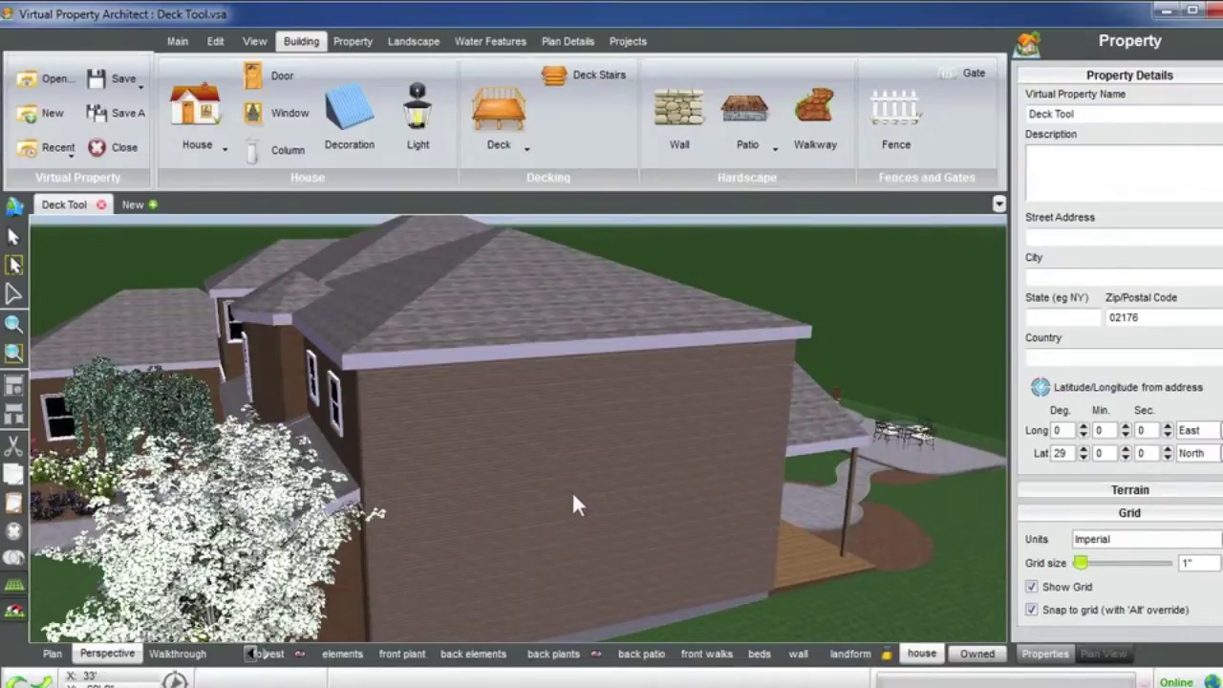
click(571, 490)
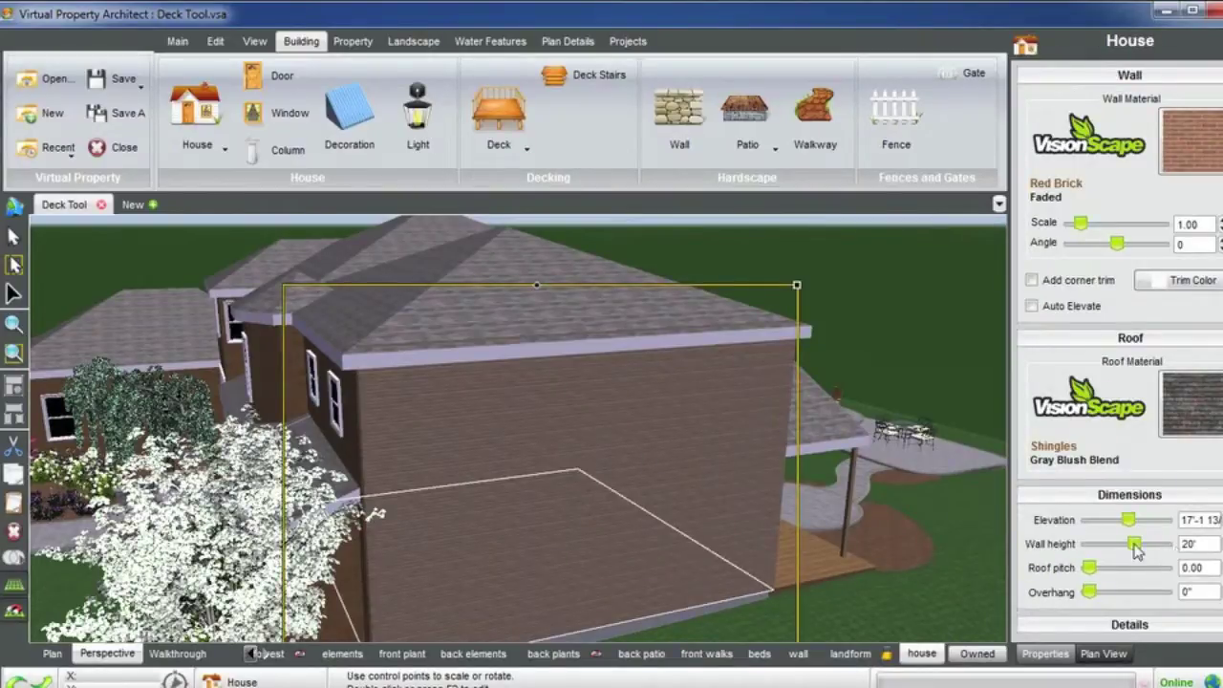
drag(1136, 552, 1134, 552)
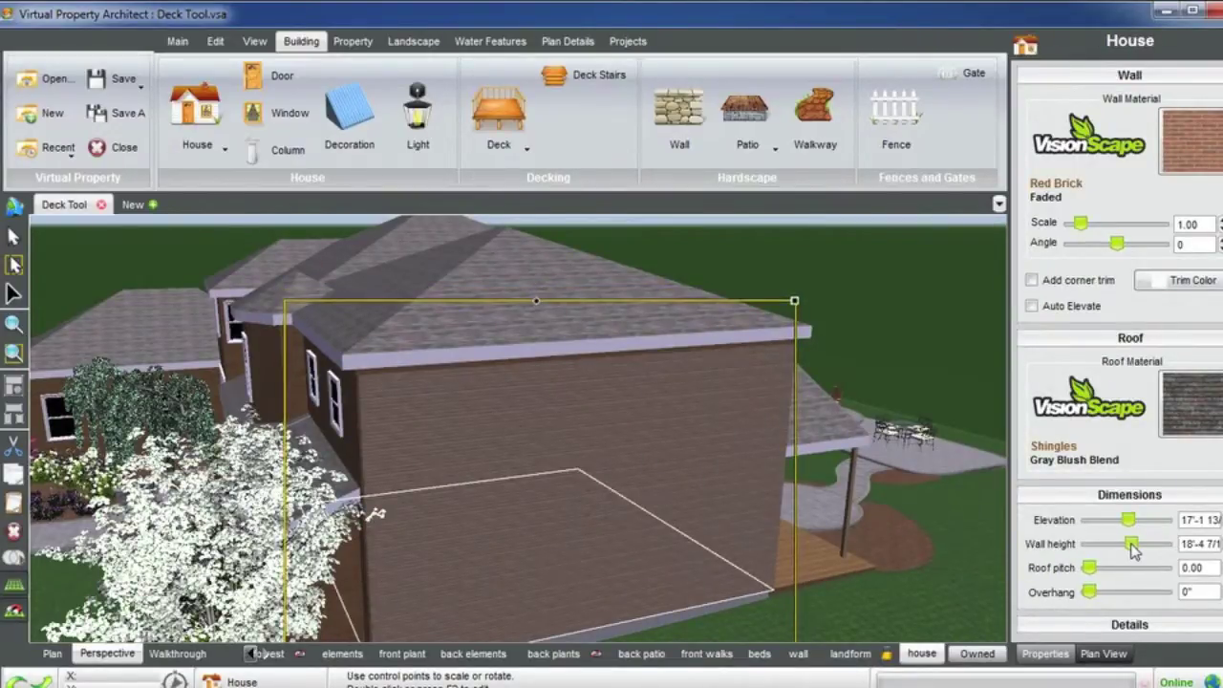
Step: Edit the brick block's boundary, select its two patio-side corner points, and shift that edge in line with the house's back wall
drag(925, 394, 559, 444)
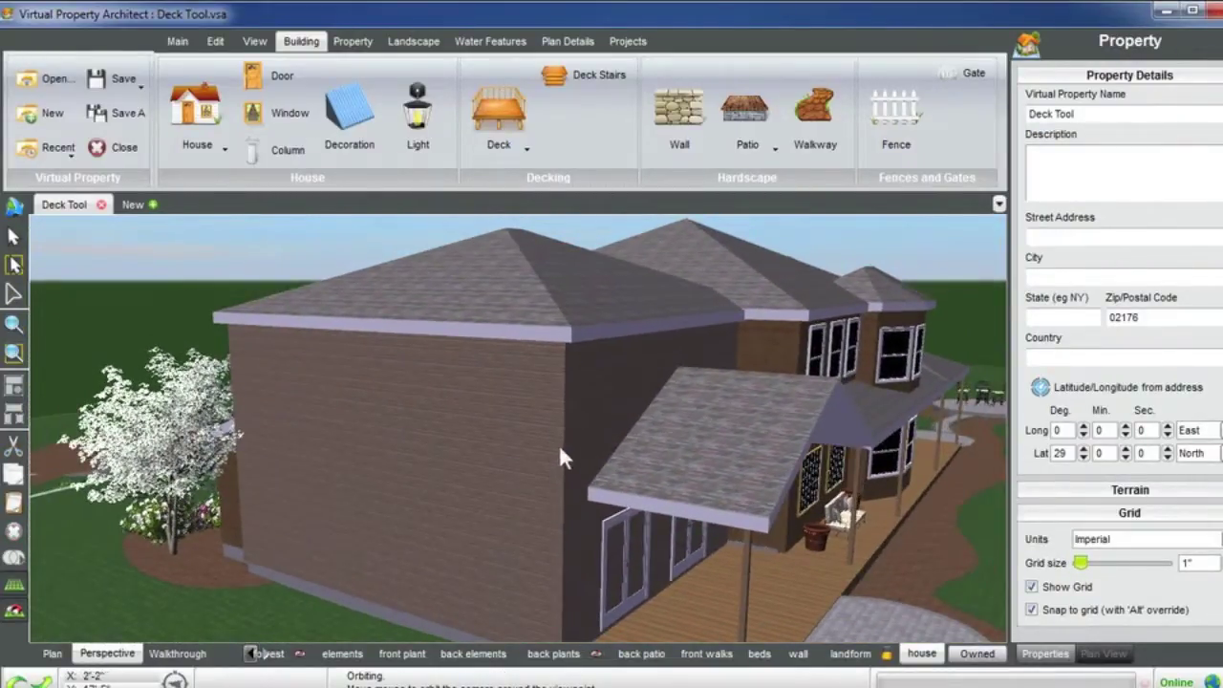
click(489, 457)
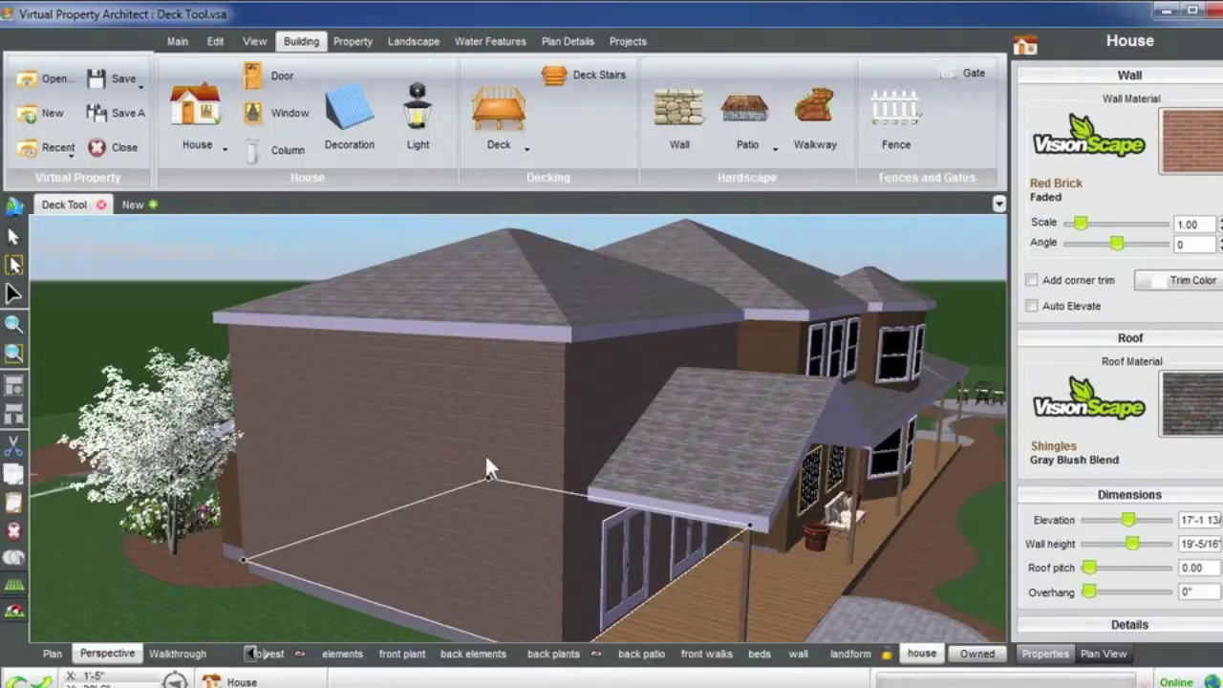
scroll(489, 459, down, 2)
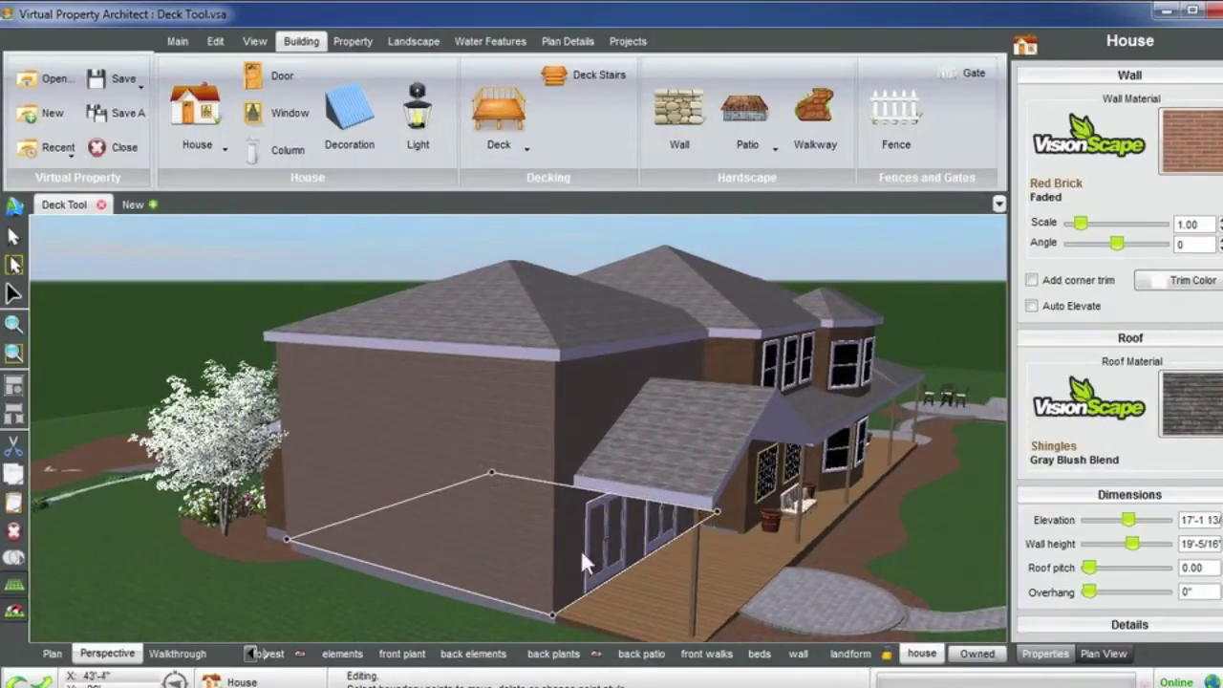
click(553, 615)
click(716, 512)
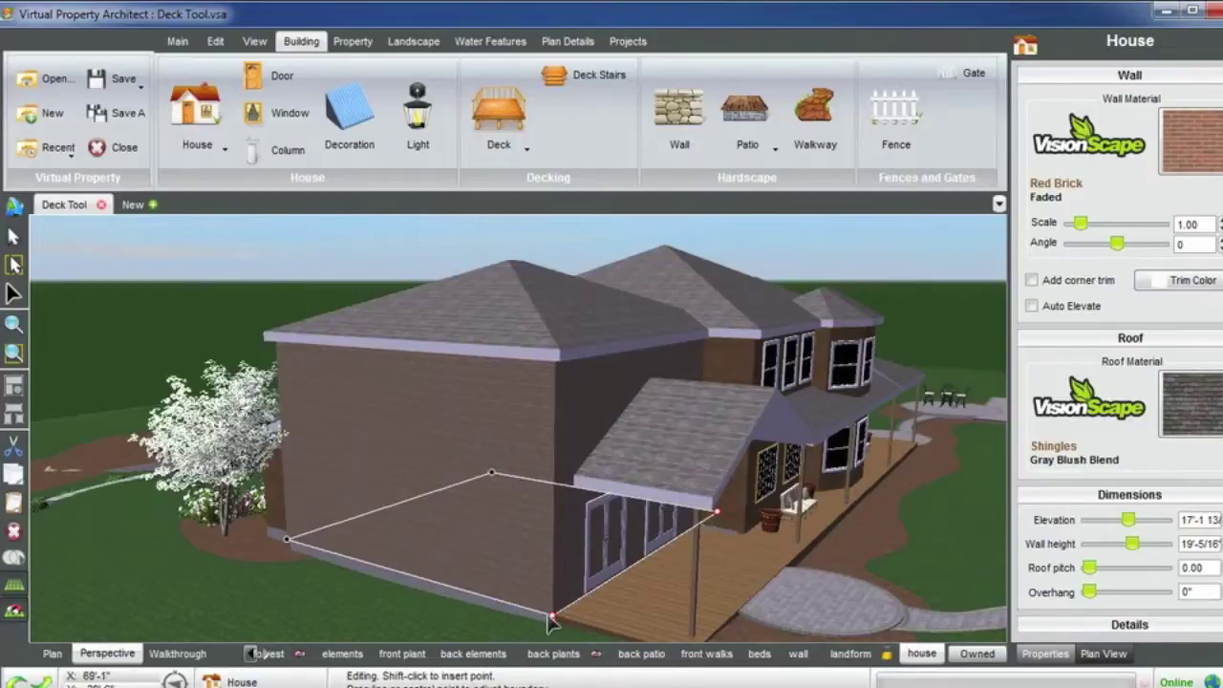
drag(552, 616, 552, 616)
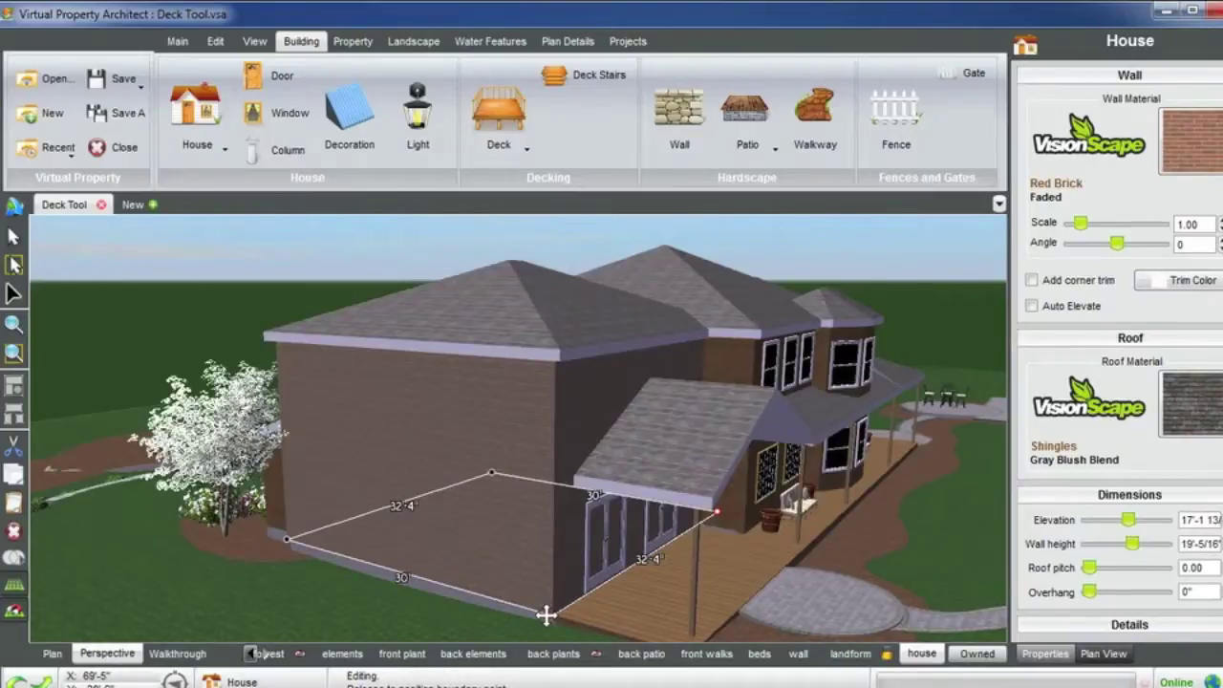
drag(546, 617, 551, 614)
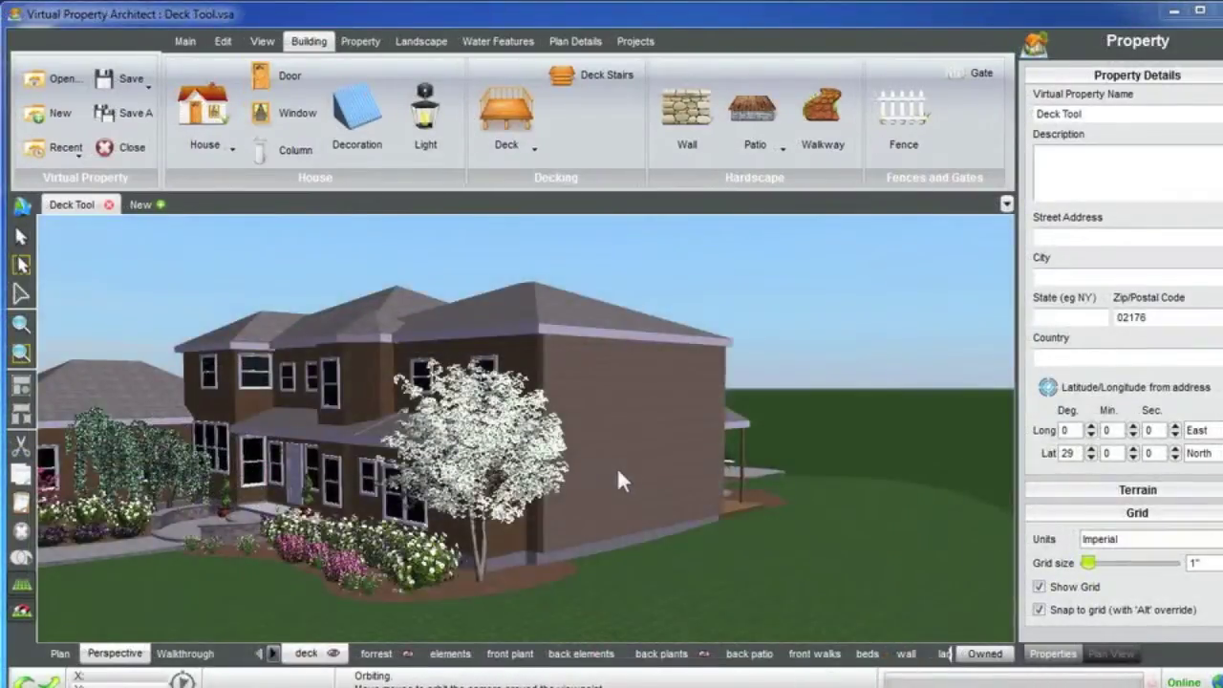
Step: Nudge the brick block inward so it sits flush with the siding at the house's front corner
mouse_move(618, 475)
mouse_down()
mouse_move(593, 480)
mouse_move(635, 489)
mouse_up()
drag(487, 466, 669, 409)
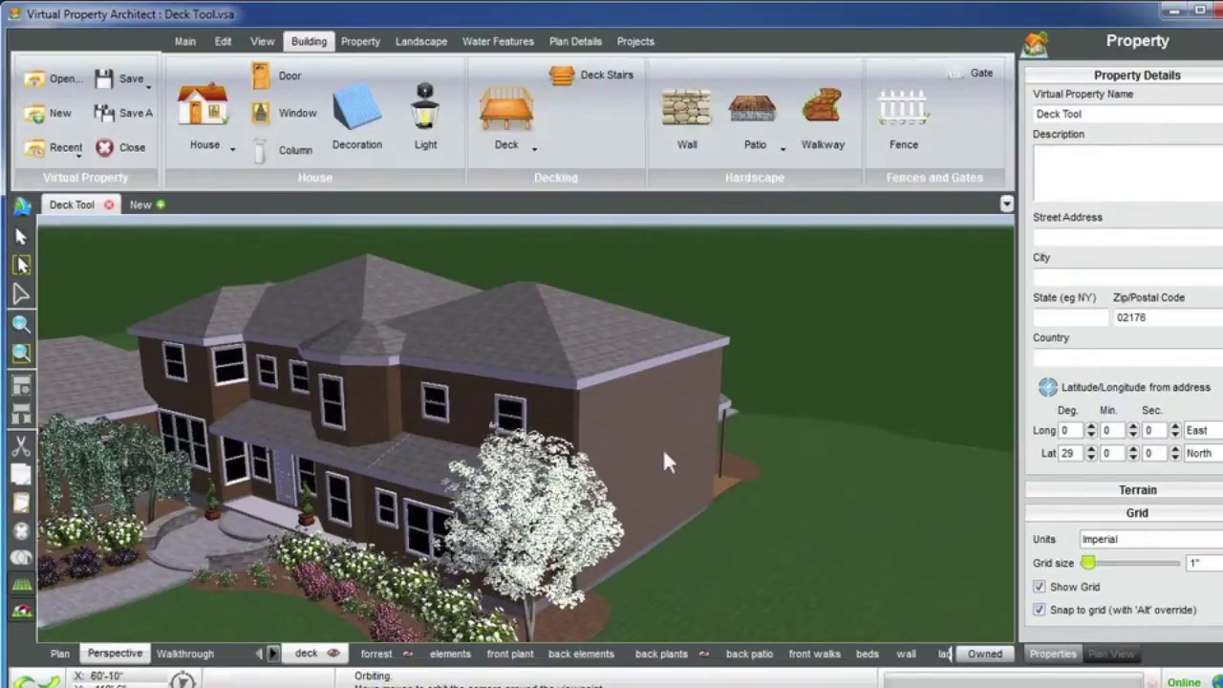
drag(693, 456, 794, 402)
click(794, 400)
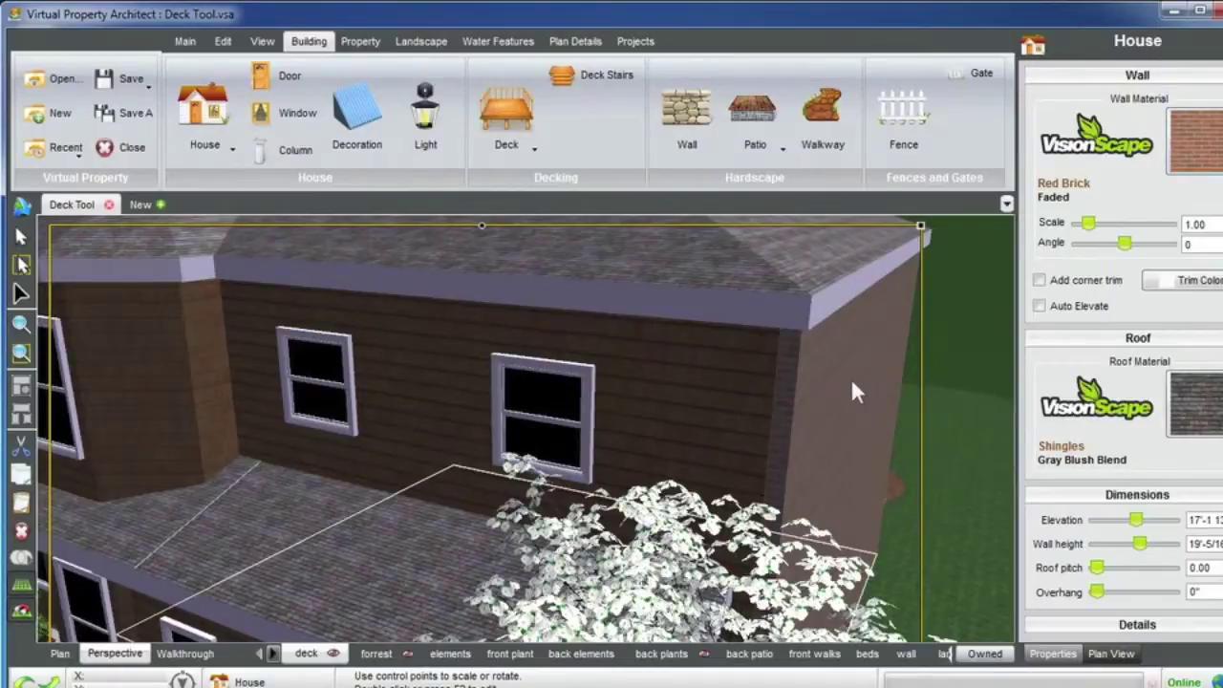
drag(848, 379, 840, 377)
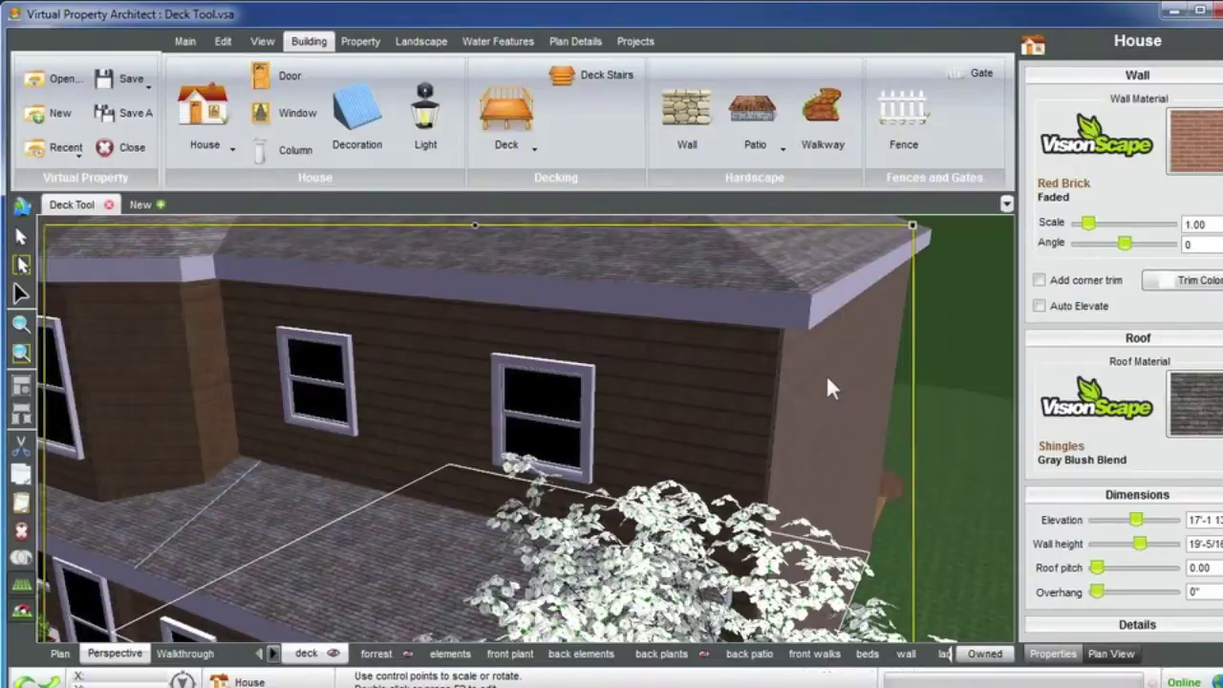
Step: Show the hidden deck layer and delete the brick block covering the house's side wall
scroll(828, 375, down, 4)
click(853, 308)
middle_drag(853, 315, 854, 391)
drag(854, 391, 690, 455)
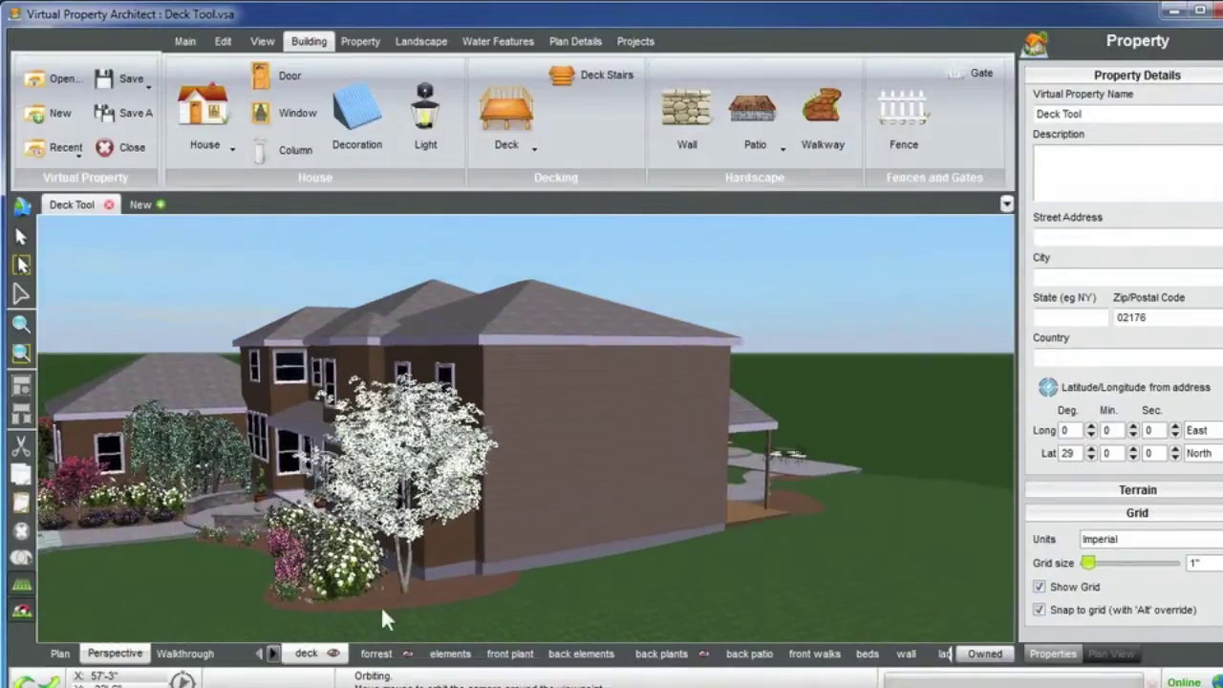
right_click(304, 653)
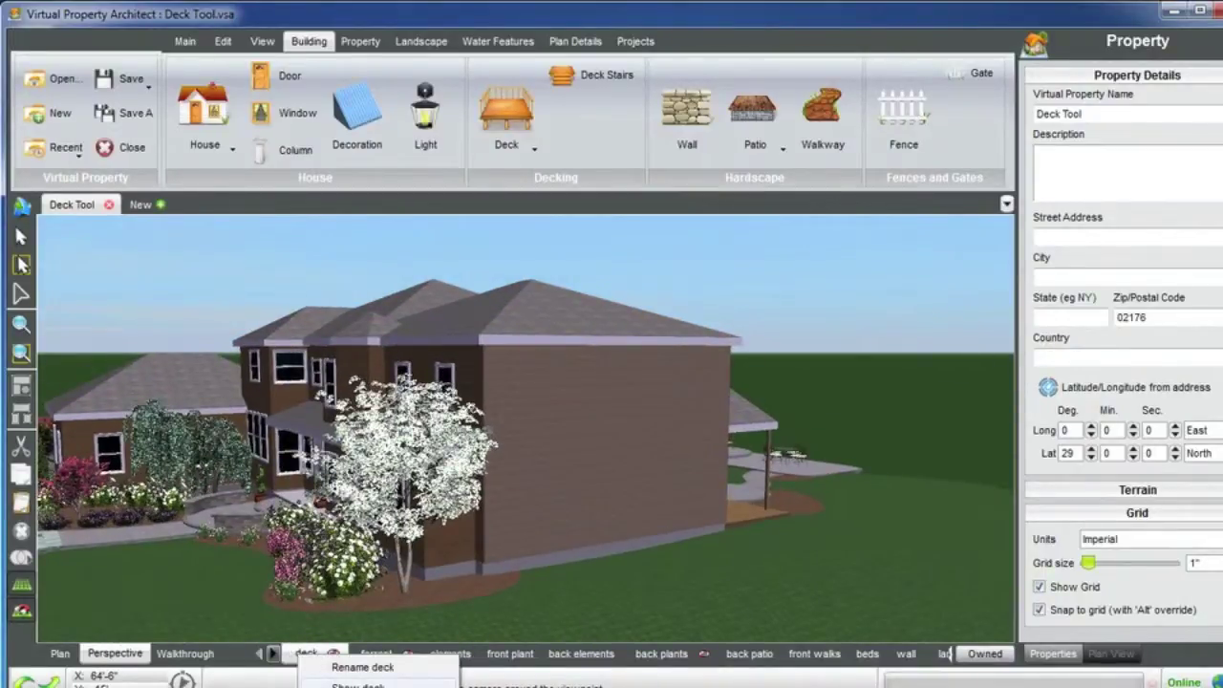
click(358, 684)
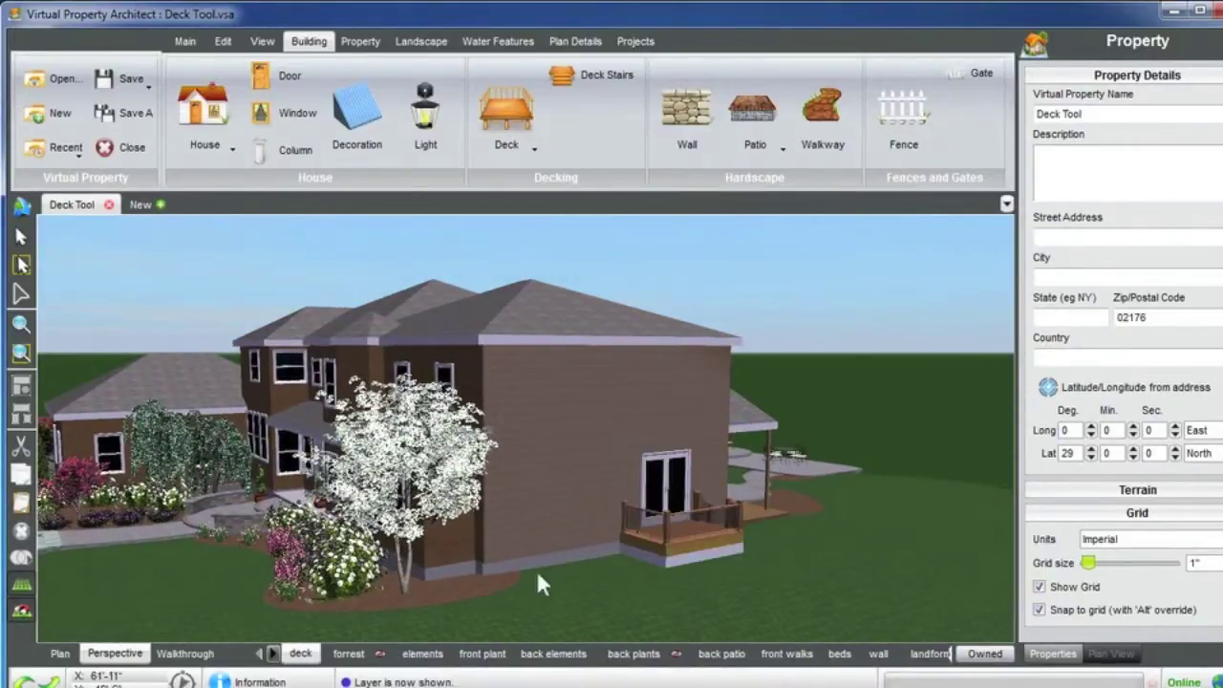
click(574, 463)
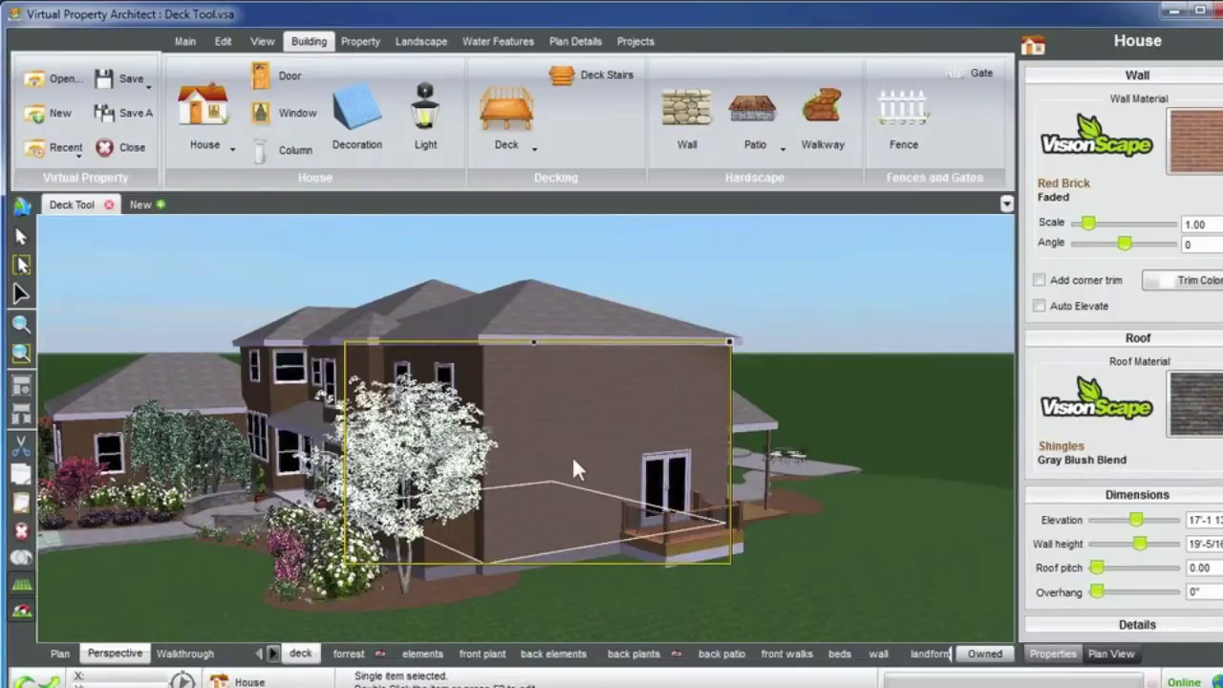
key(Escape)
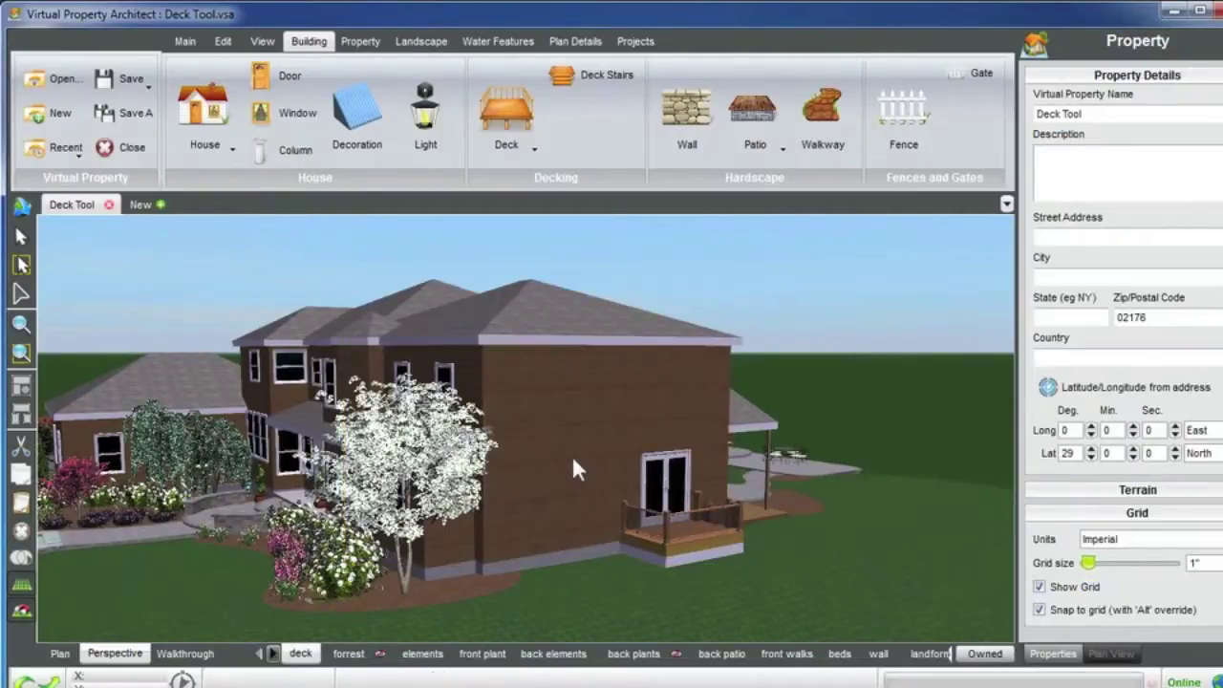
Step: Edit the small side deck, removing and restoring its front railing section
middle_drag(750, 521, 690, 550)
click(693, 550)
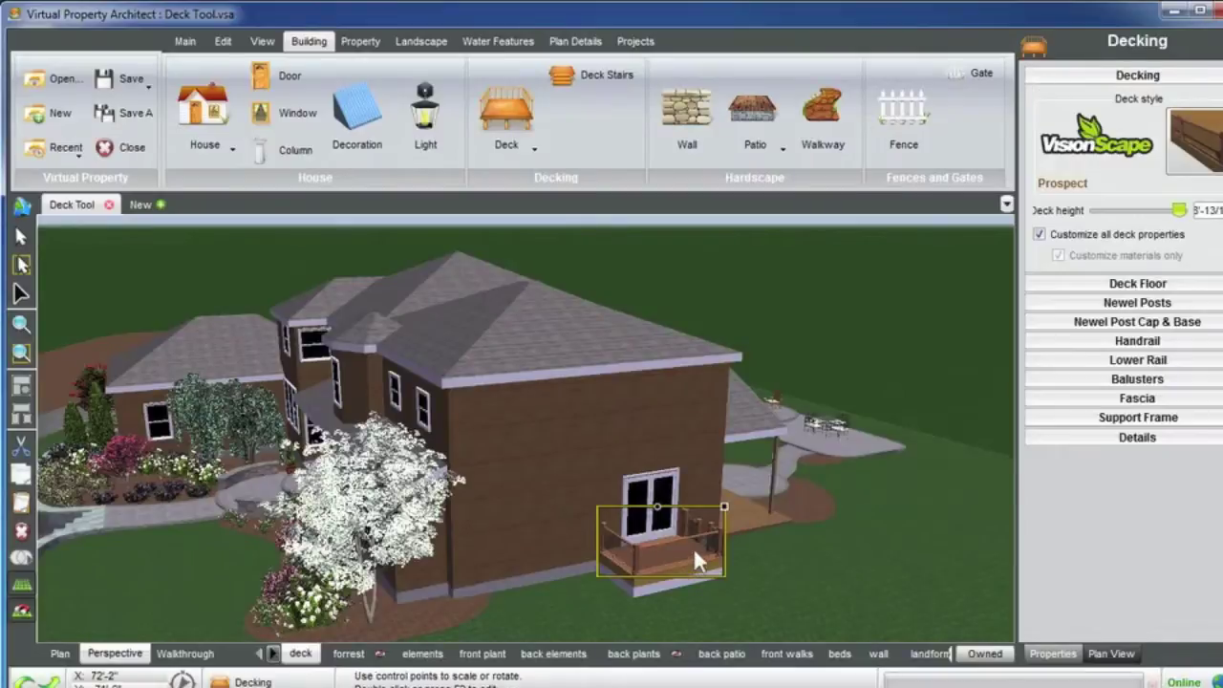
click(662, 497)
scroll(659, 494, up, 5)
scroll(620, 464, down, 3)
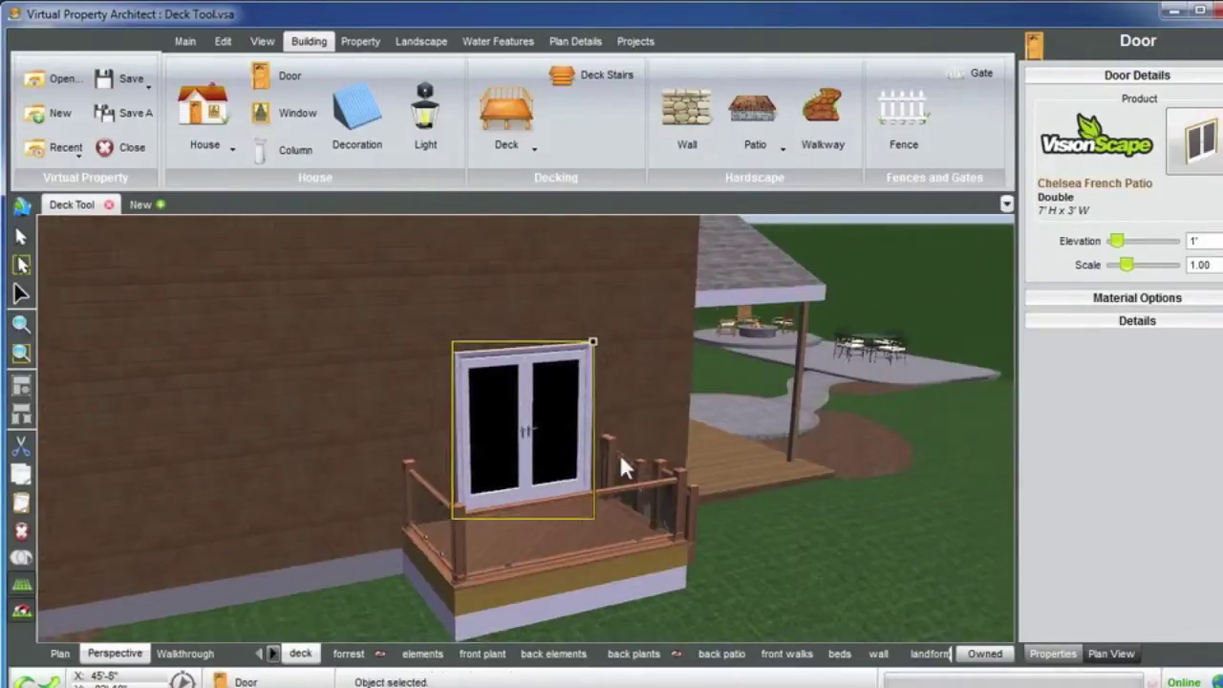
double_click(583, 527)
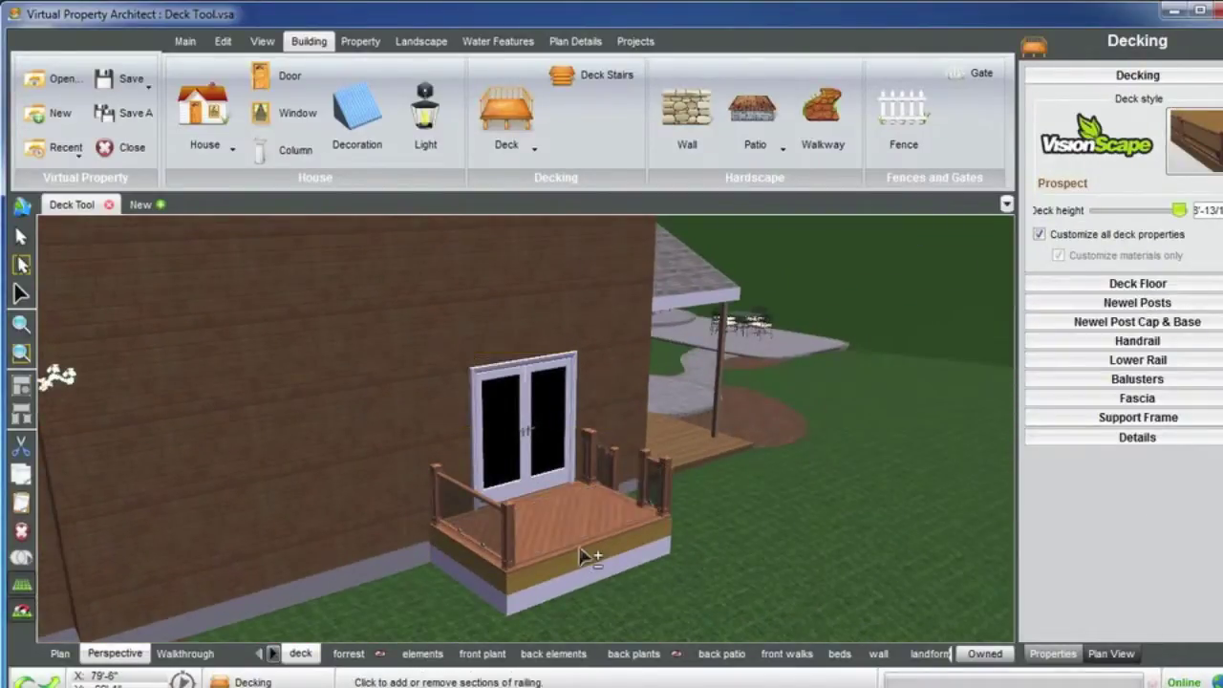
click(577, 547)
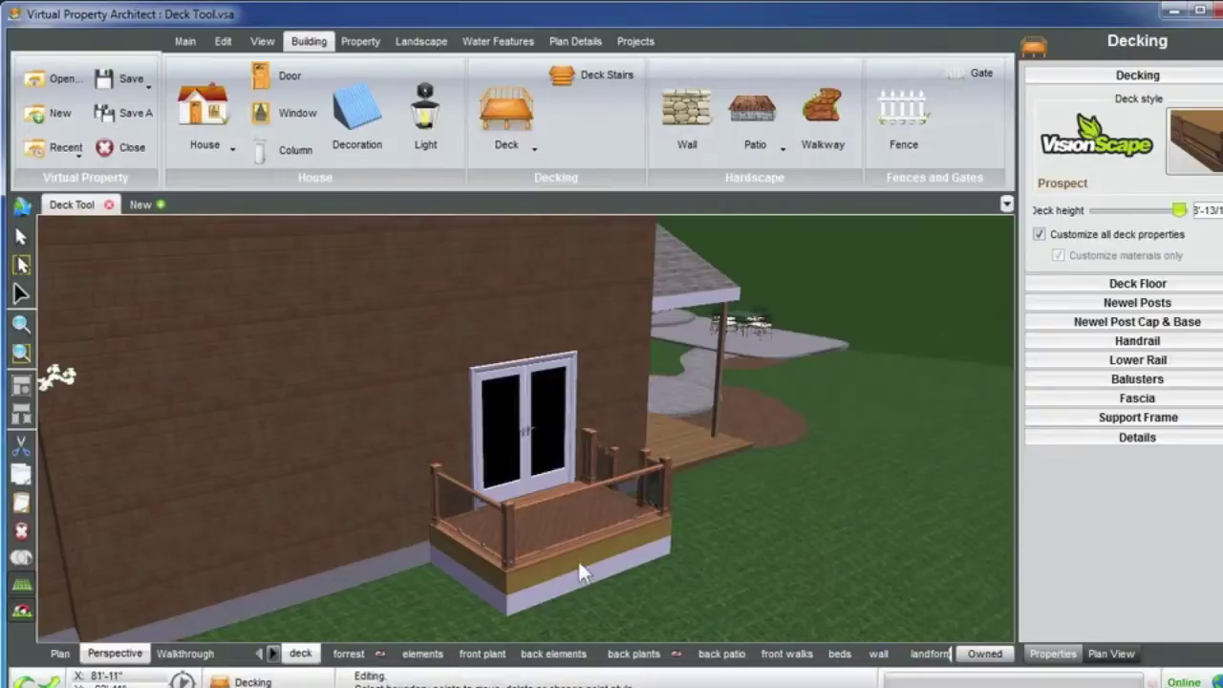
Step: Try to reshape the side deck by shifting its outer boundary corner point, and undo the point edit
scroll(582, 572, down, 6)
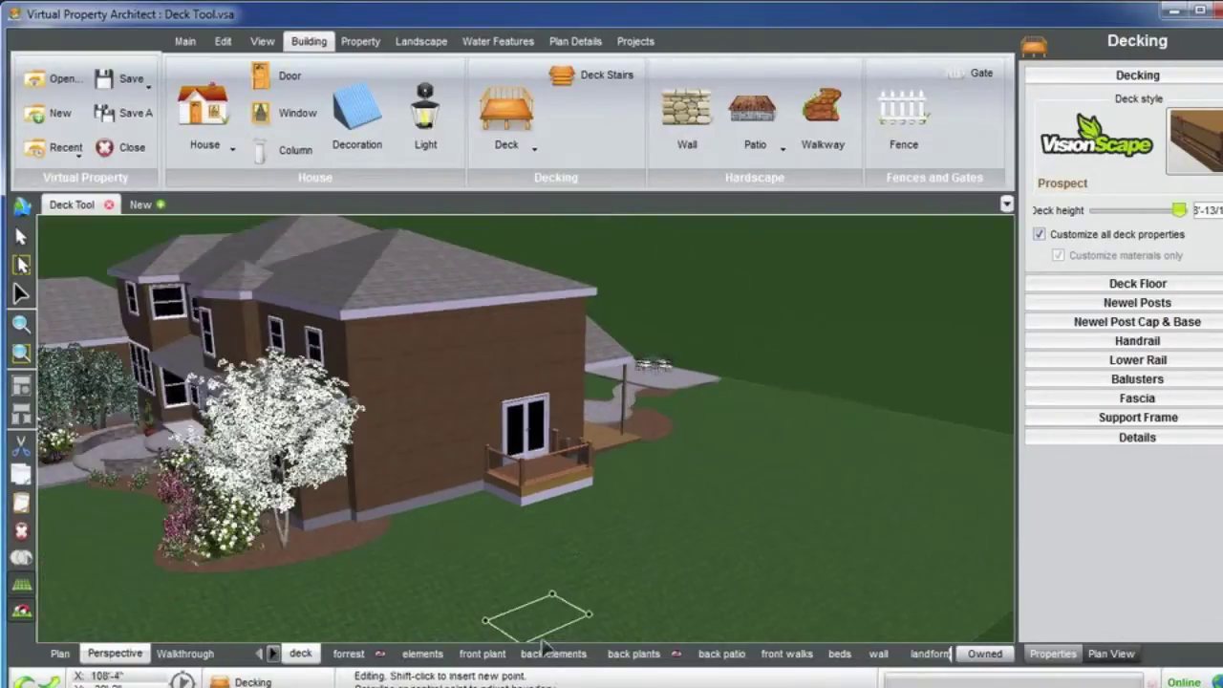
scroll(559, 535, down, 2)
drag(525, 622, 527, 629)
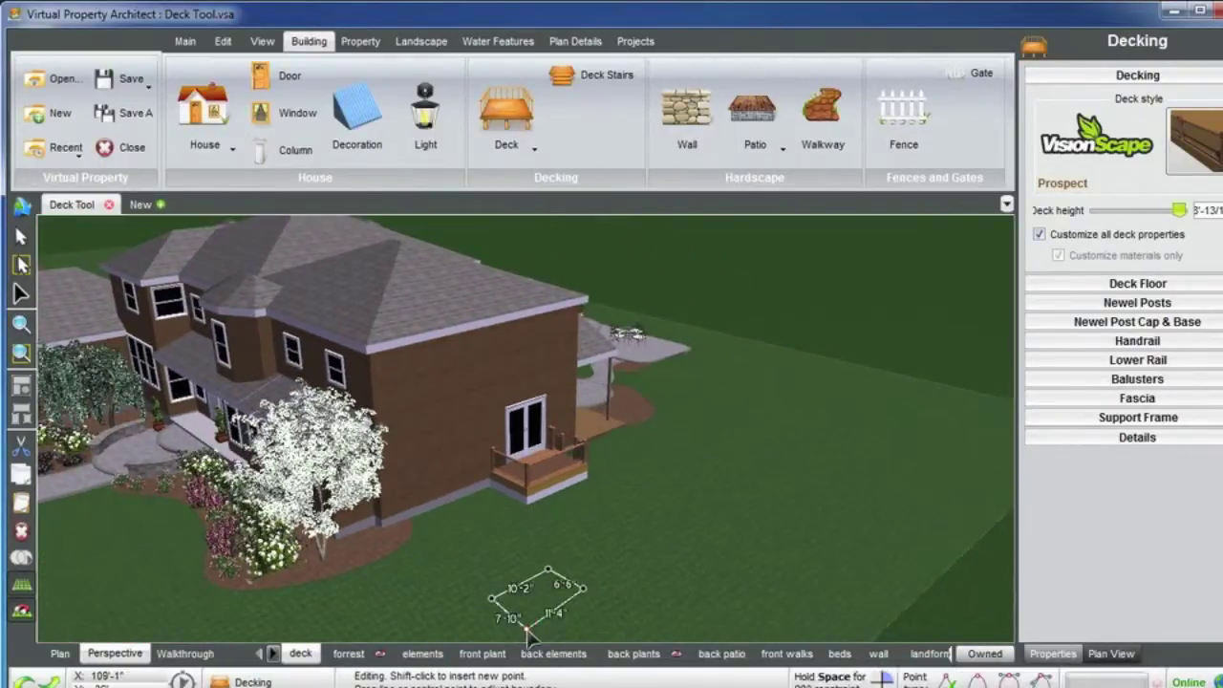
key(ctrl+z)
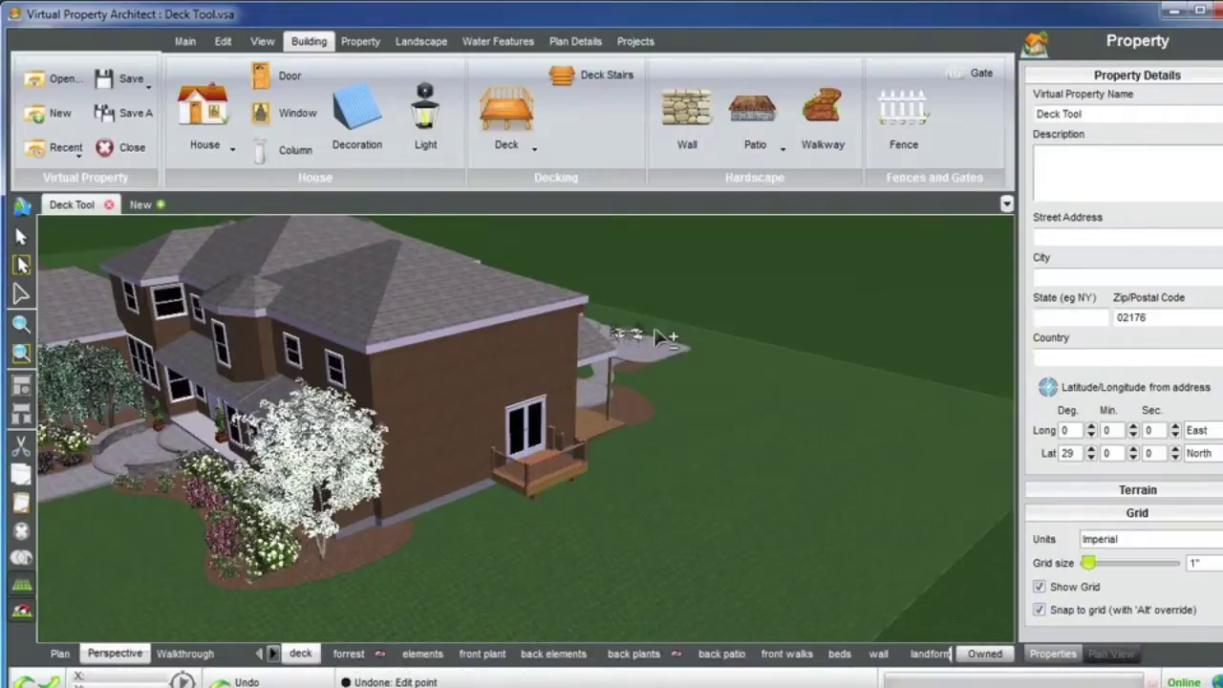
scroll(552, 434, up, 3)
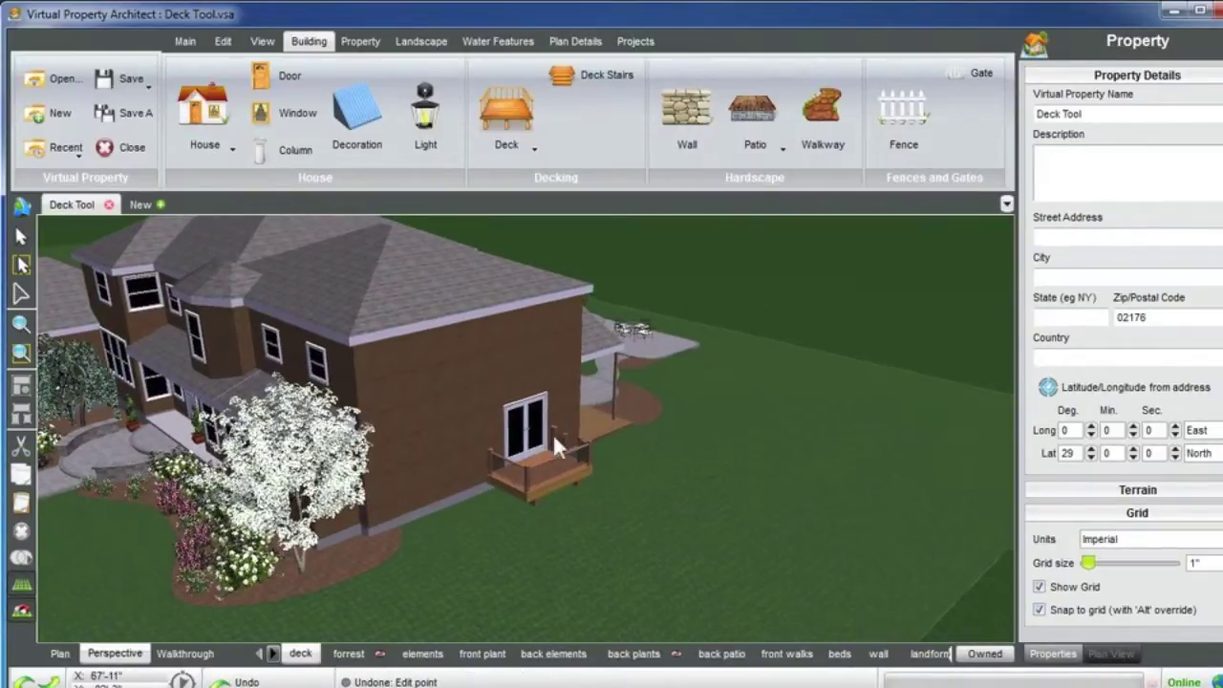
click(584, 473)
middle_drag(584, 474, 557, 473)
right_drag(557, 473, 558, 468)
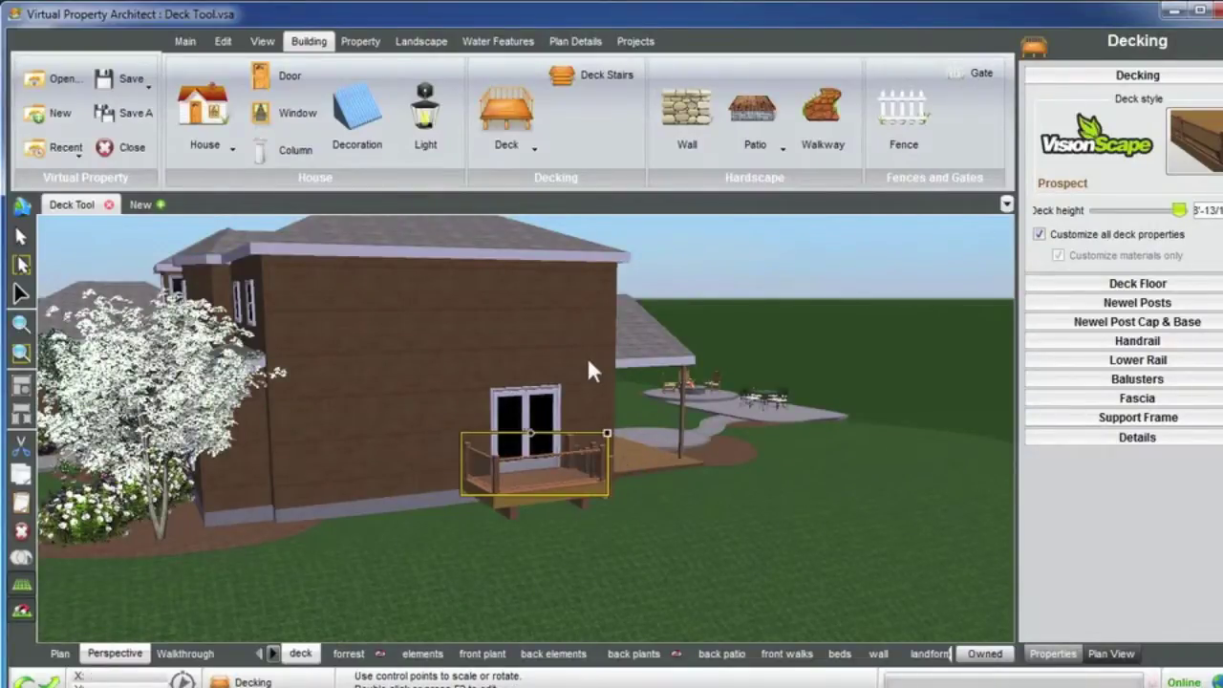
click(1040, 235)
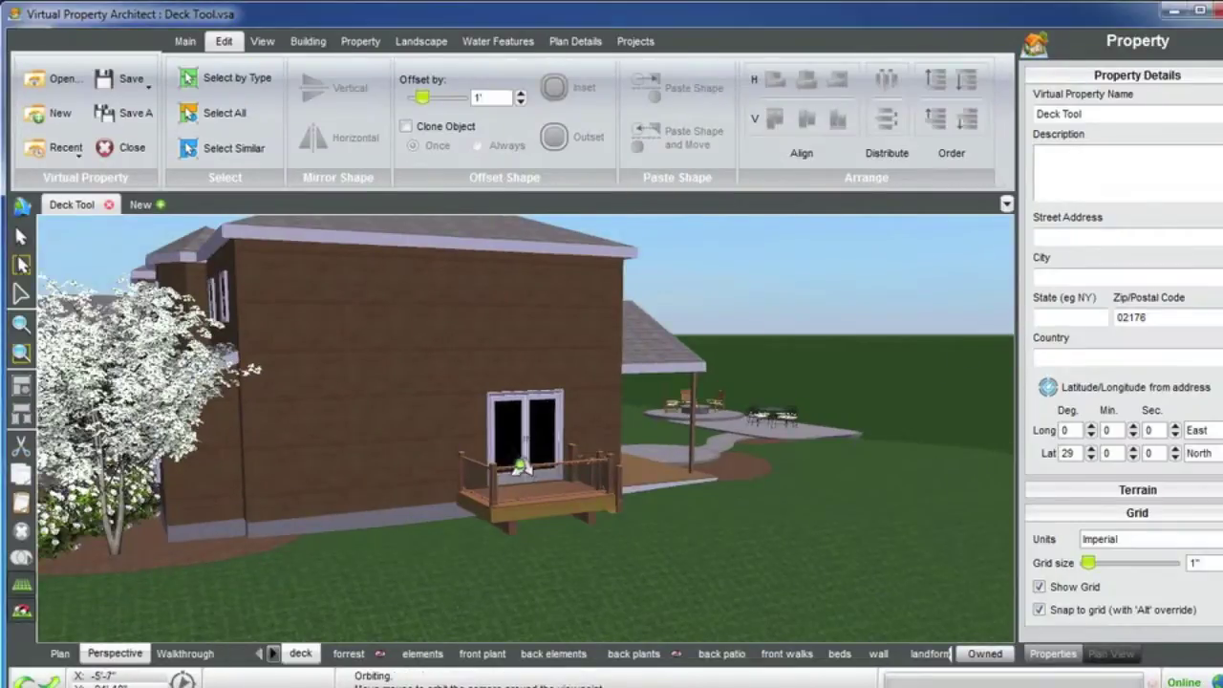
Step: Place a Chelsea Double Hung window high on the side wall, scale it to 0.76 and raise its elevation to about 13'-5"
right_drag(521, 468, 317, 304)
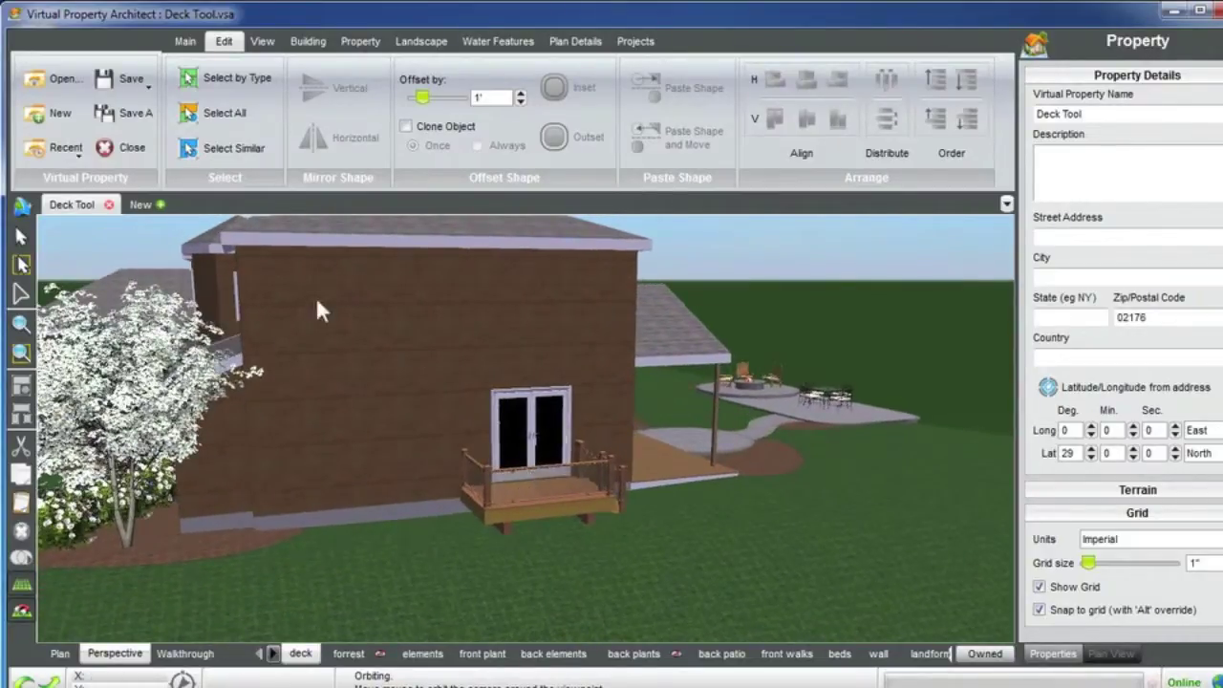
click(303, 42)
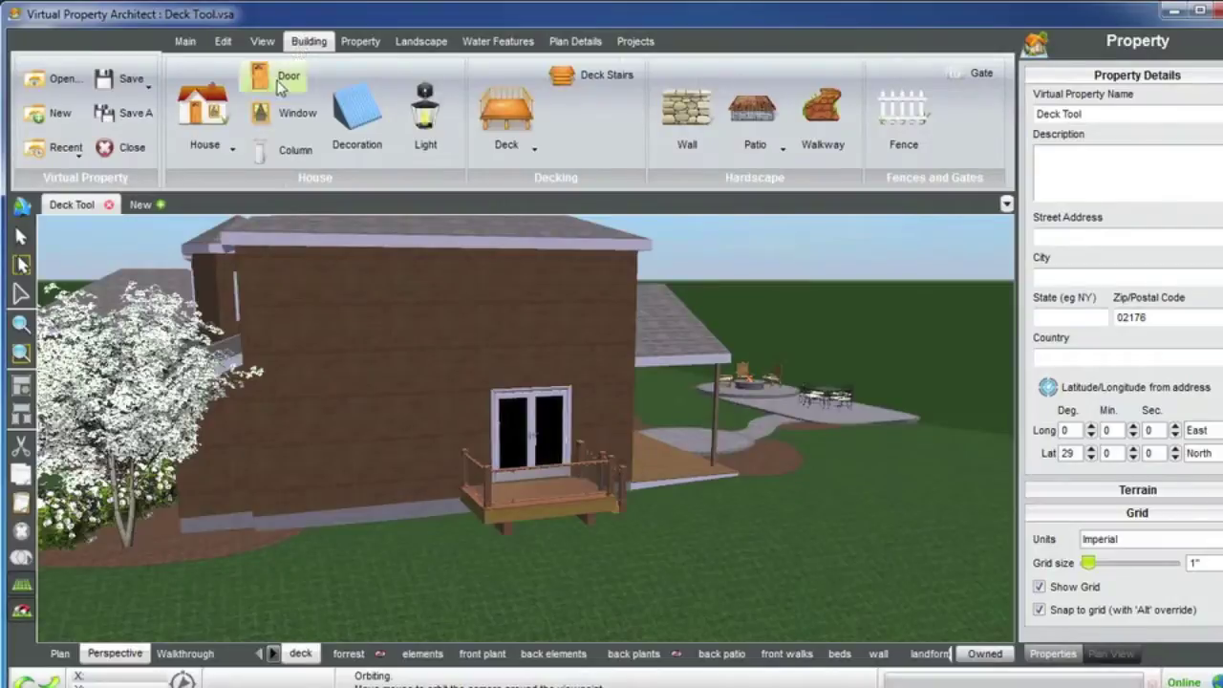
click(279, 77)
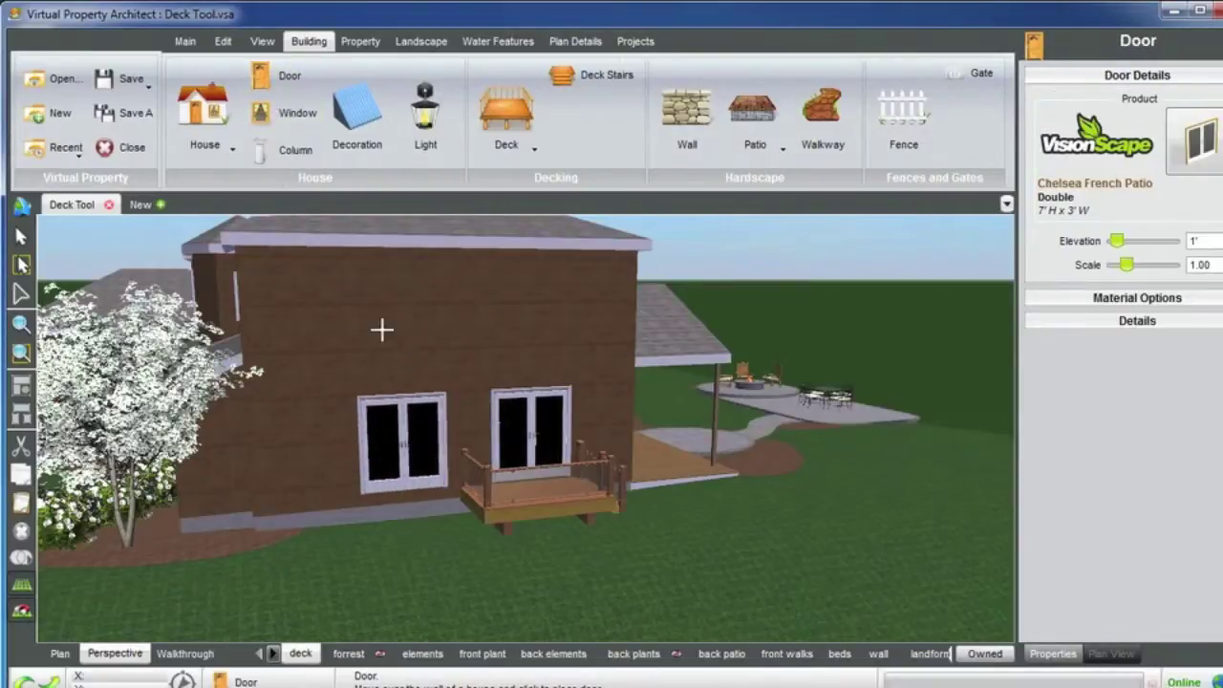
click(286, 113)
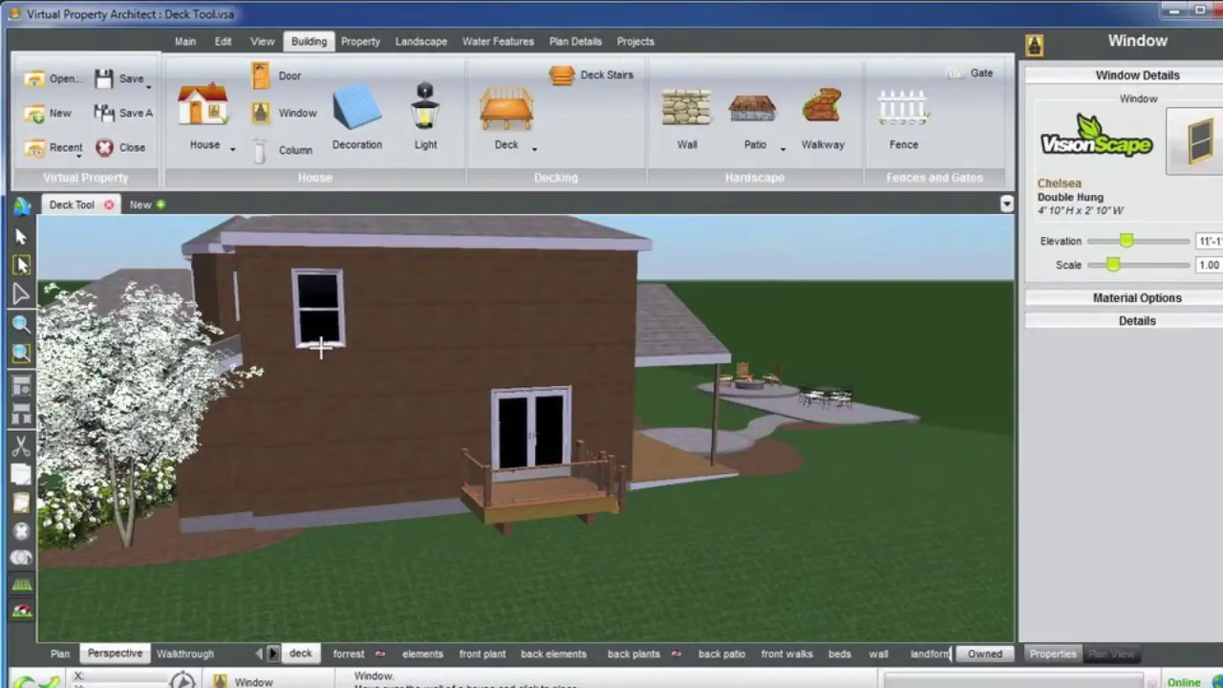
click(322, 348)
drag(346, 263, 316, 322)
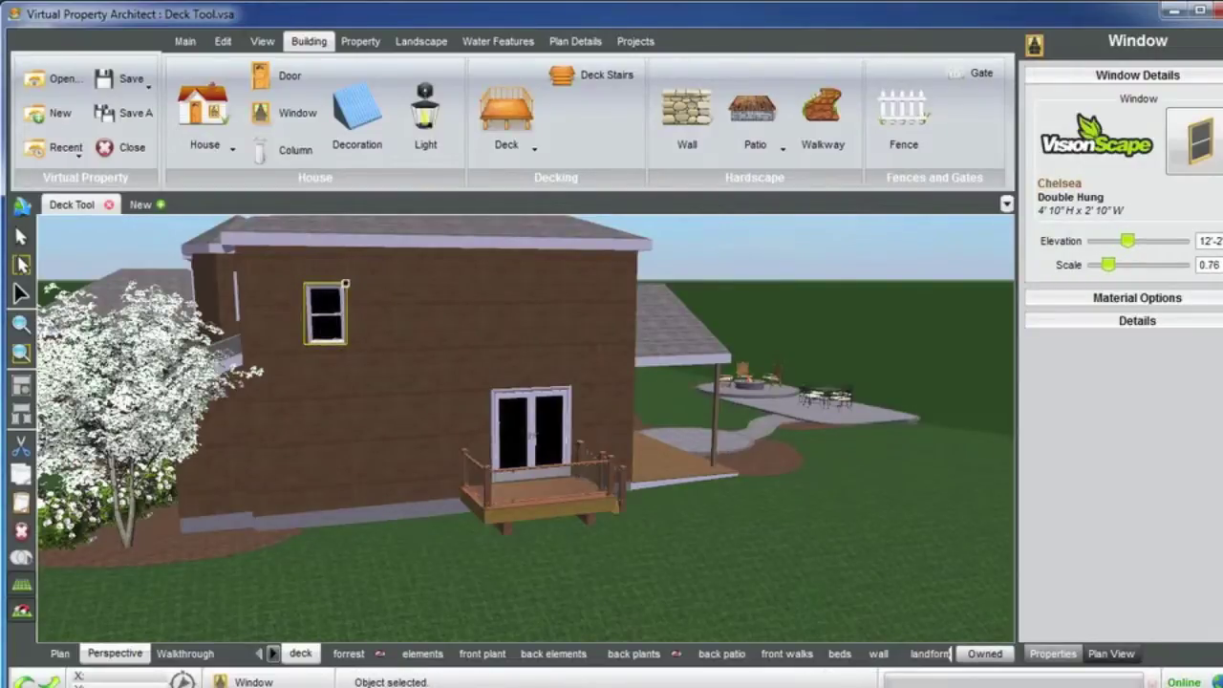
drag(1128, 243, 1134, 245)
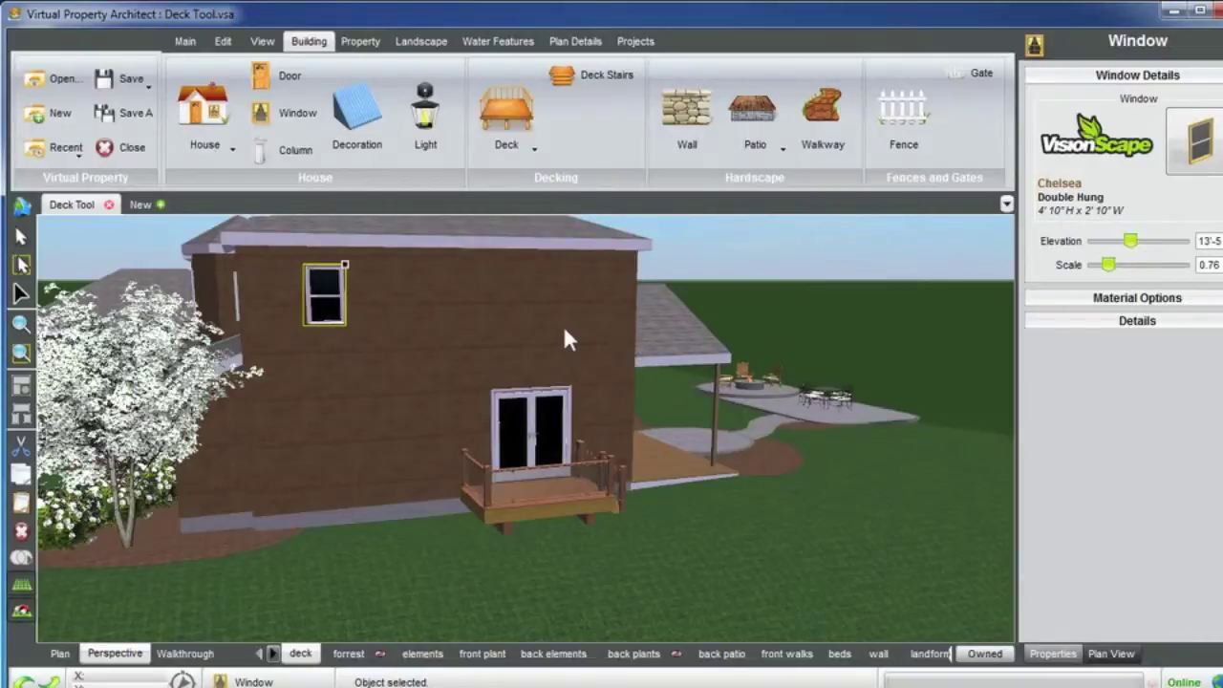
Step: Add two copies of the window, spacing them in a row along the upper side wall
key(ctrl+v)
drag(361, 296, 535, 304)
key(ctrl+v)
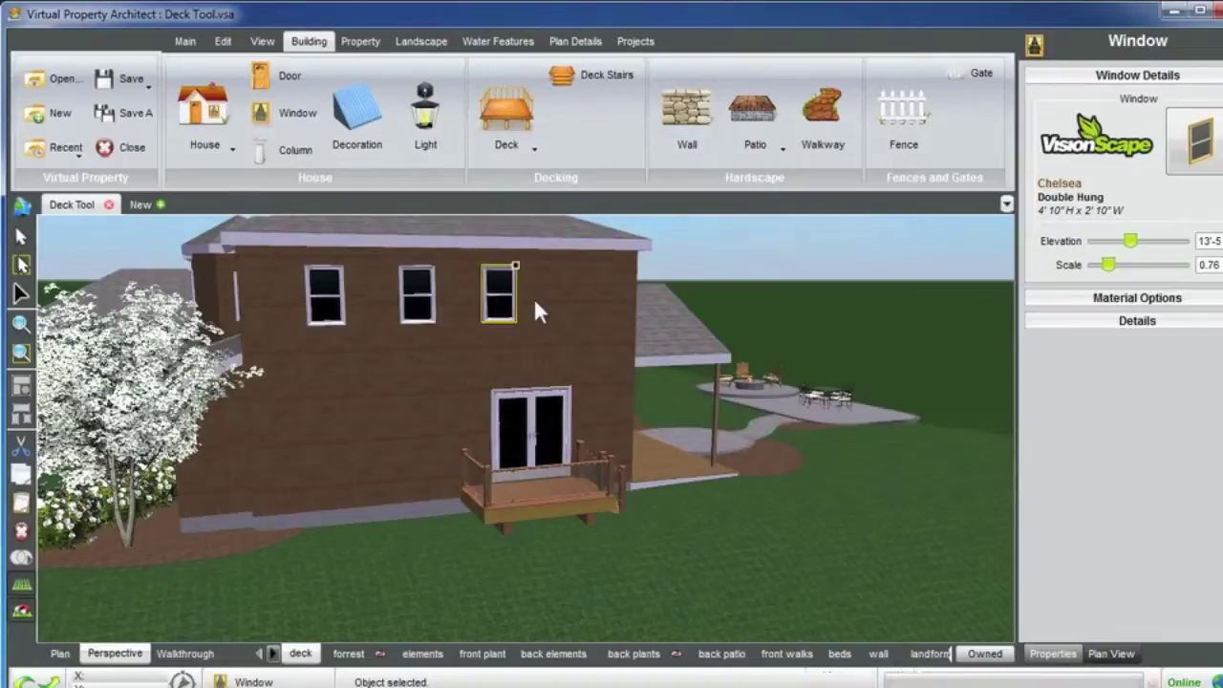
Step: Delete both overlapping French patio doors behind the small side deck
click(535, 421)
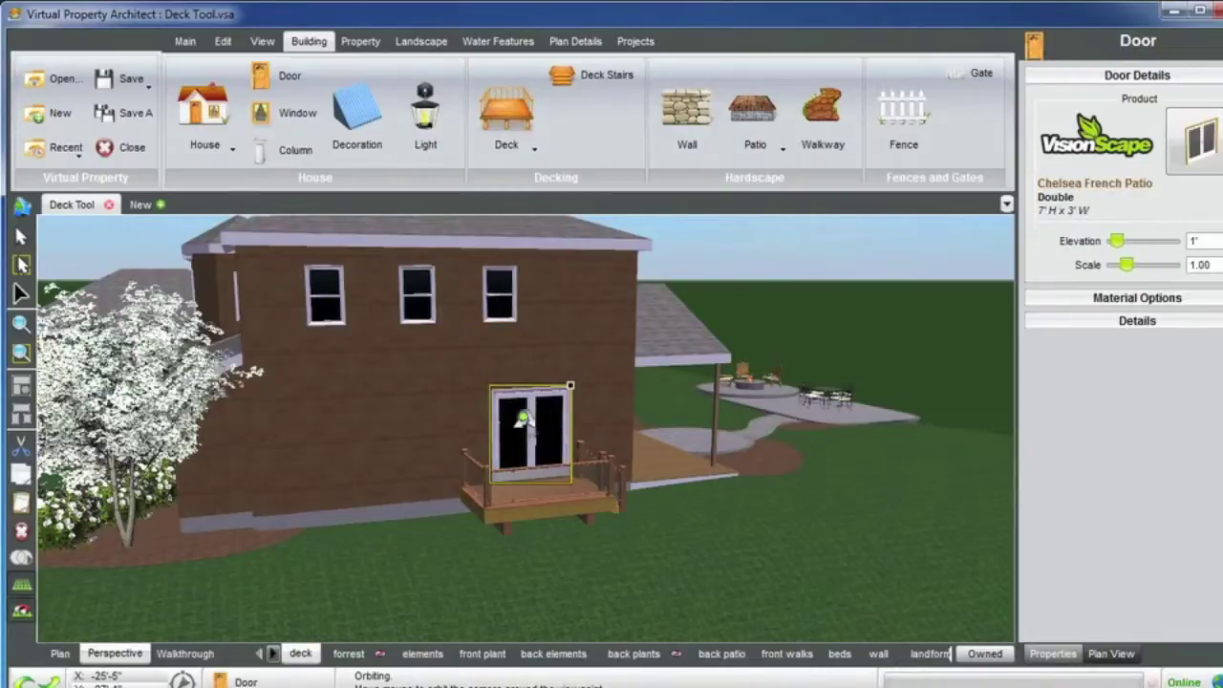
drag(576, 384, 563, 400)
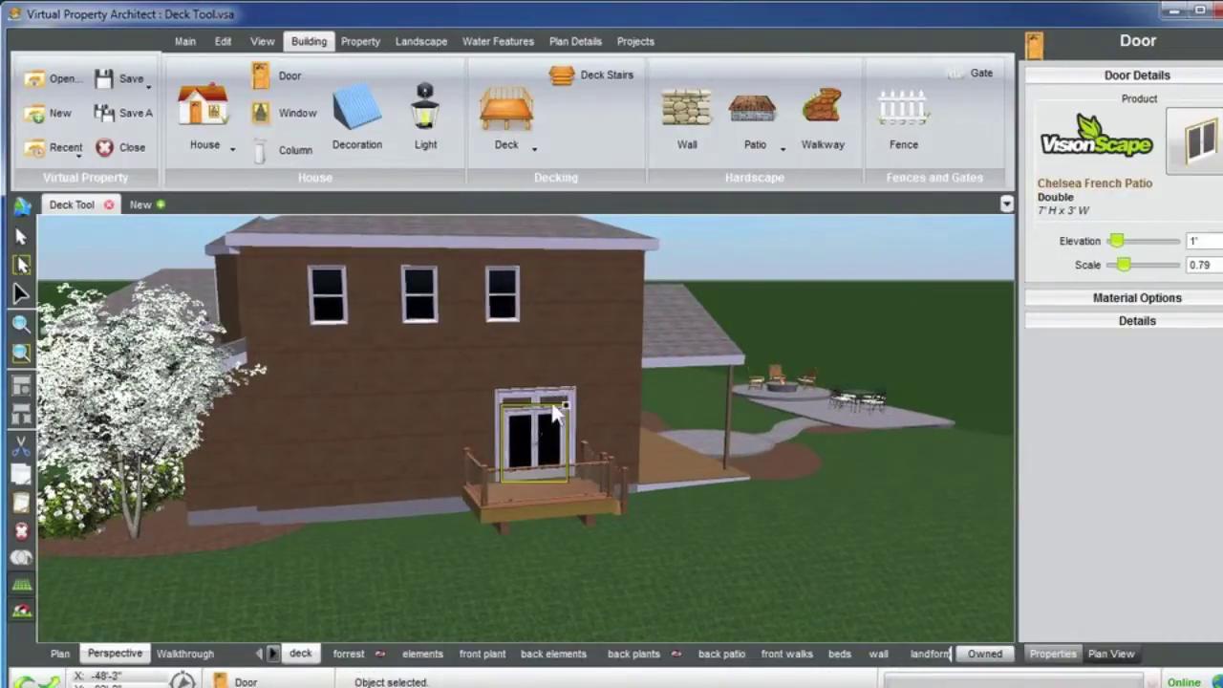
key(Delete)
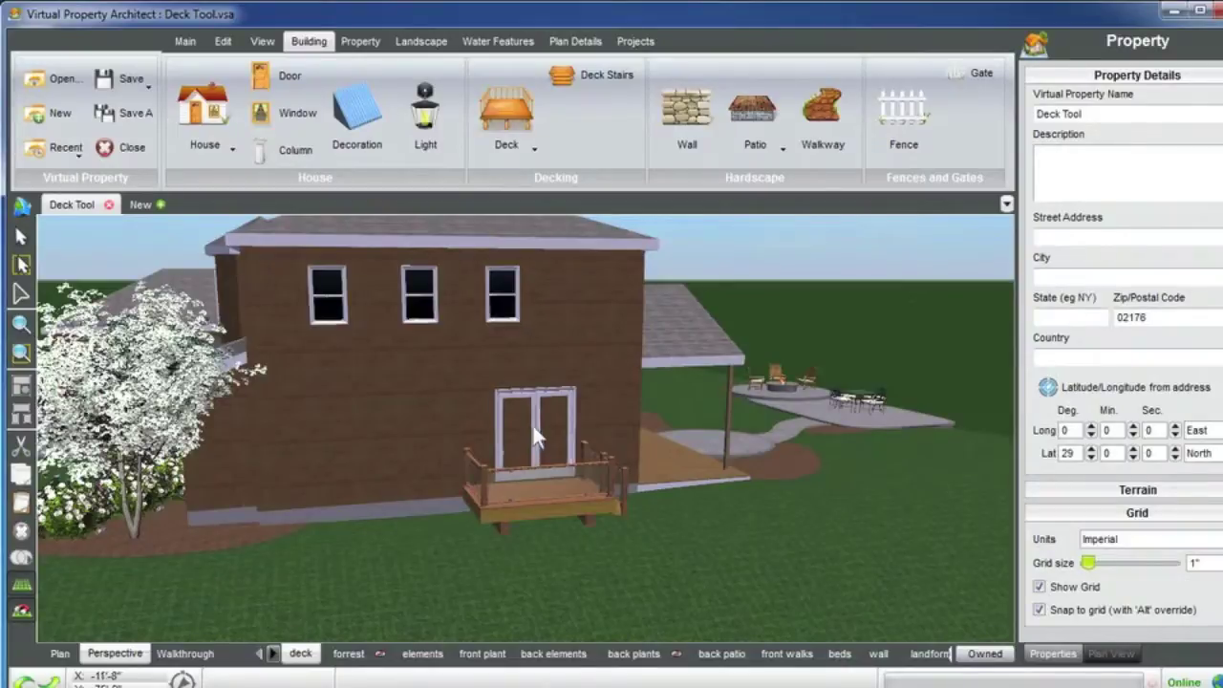
drag(528, 424, 576, 420)
key(Delete)
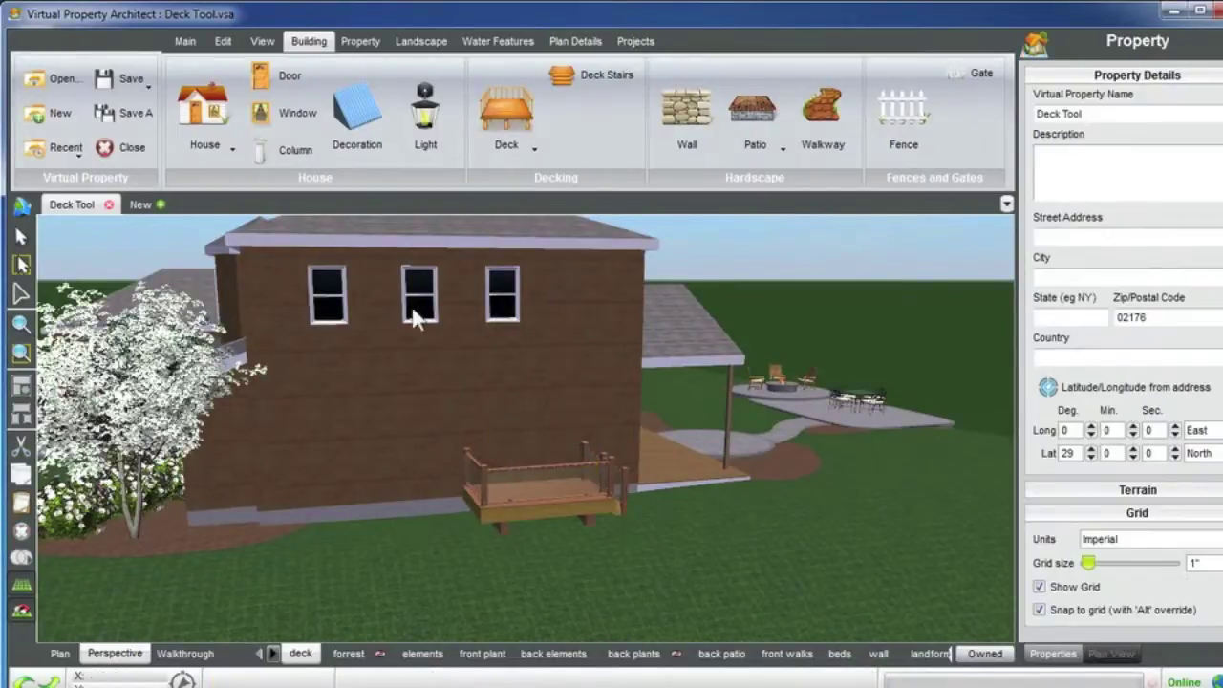
Step: Place a Chelsea French Patio double door beside the upper windows near the back corner, at about 10'-9" elevation
click(277, 76)
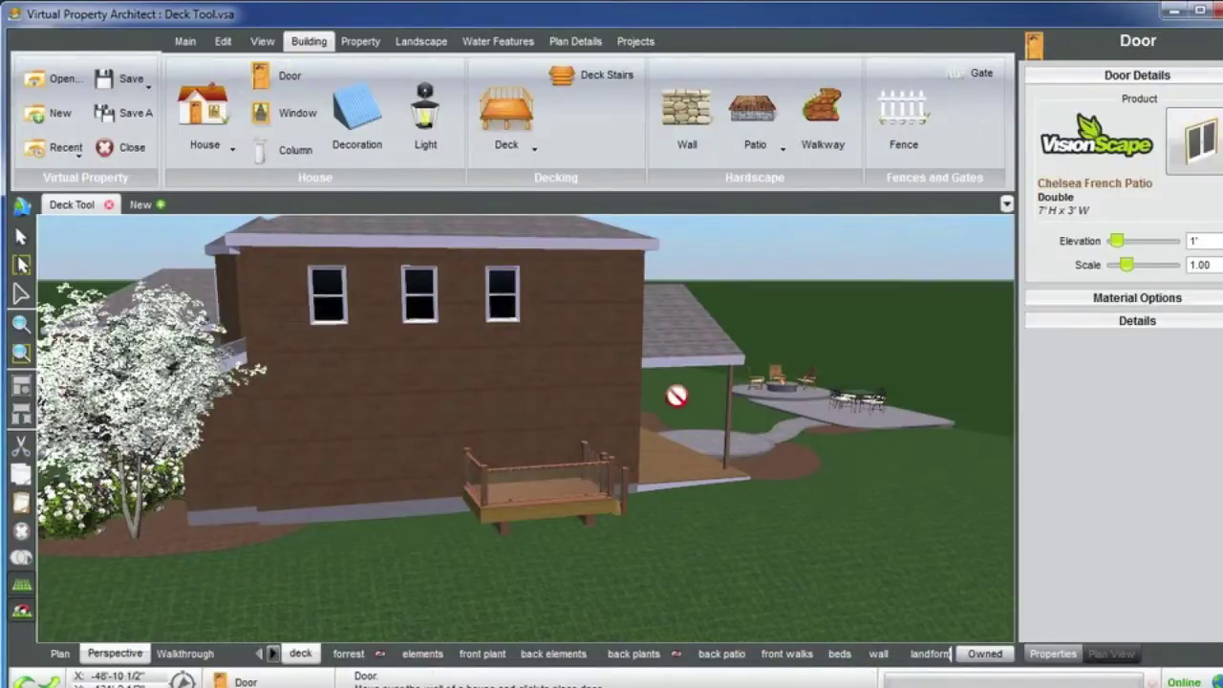
click(587, 318)
drag(1123, 247, 1137, 247)
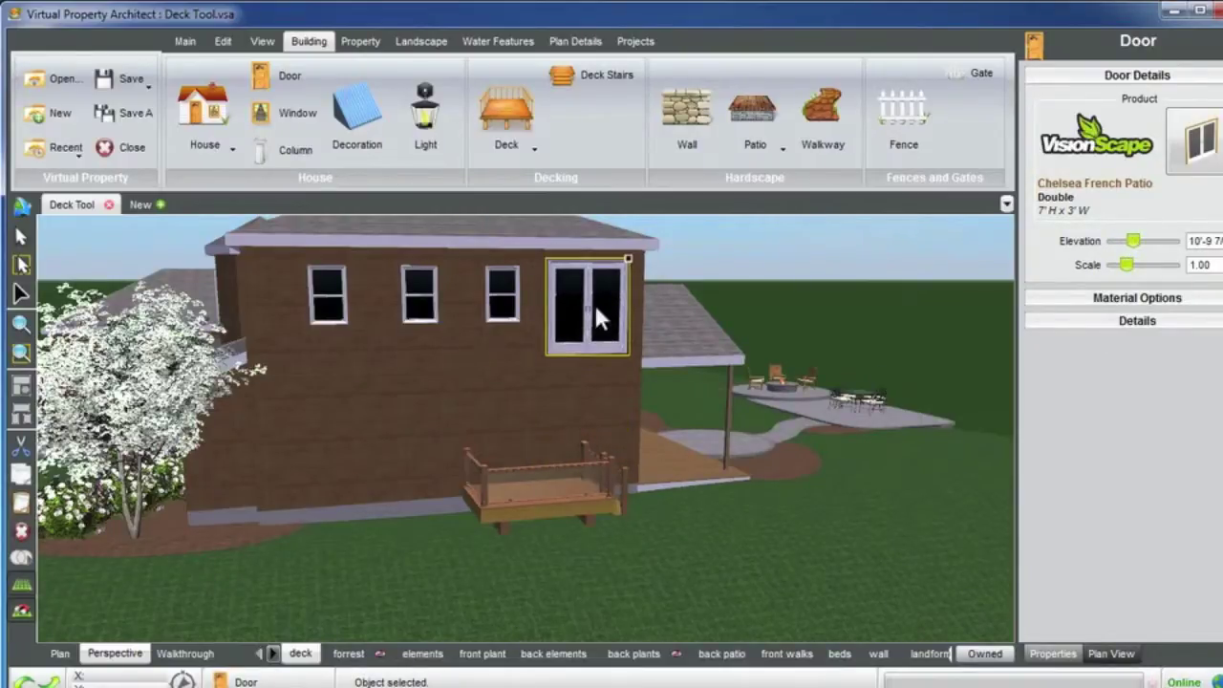
Step: Delete the small deck standing against the side wall
click(794, 267)
middle_drag(589, 452, 537, 499)
click(504, 514)
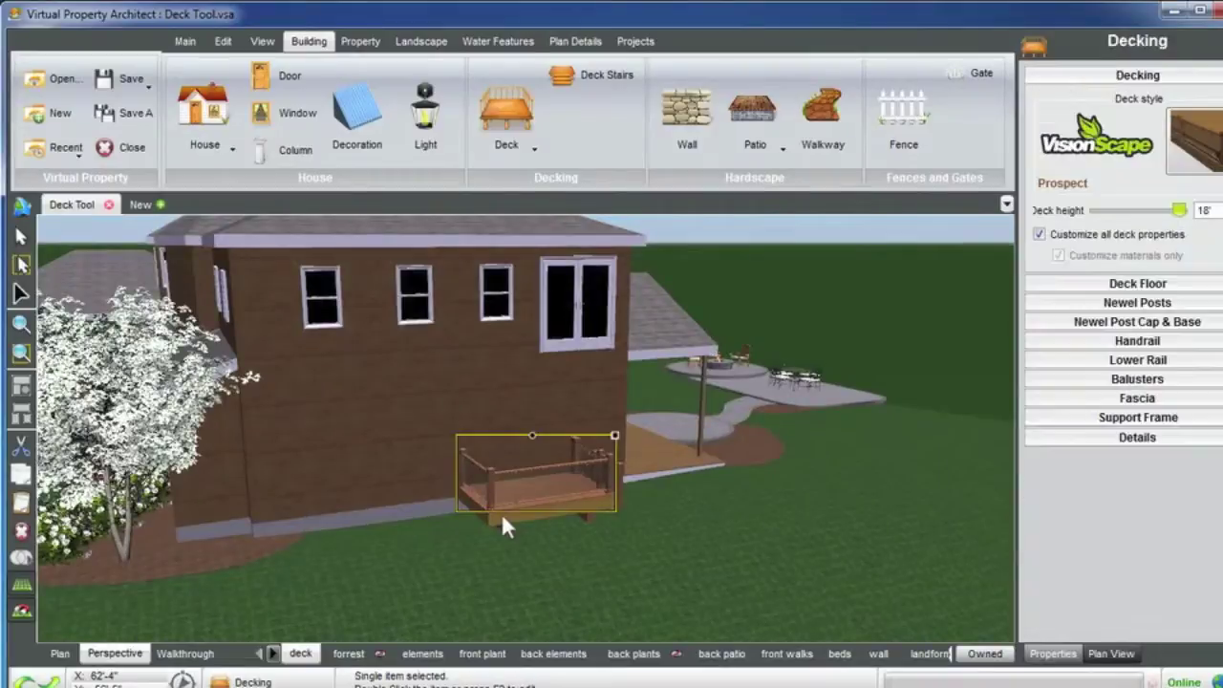
key(Delete)
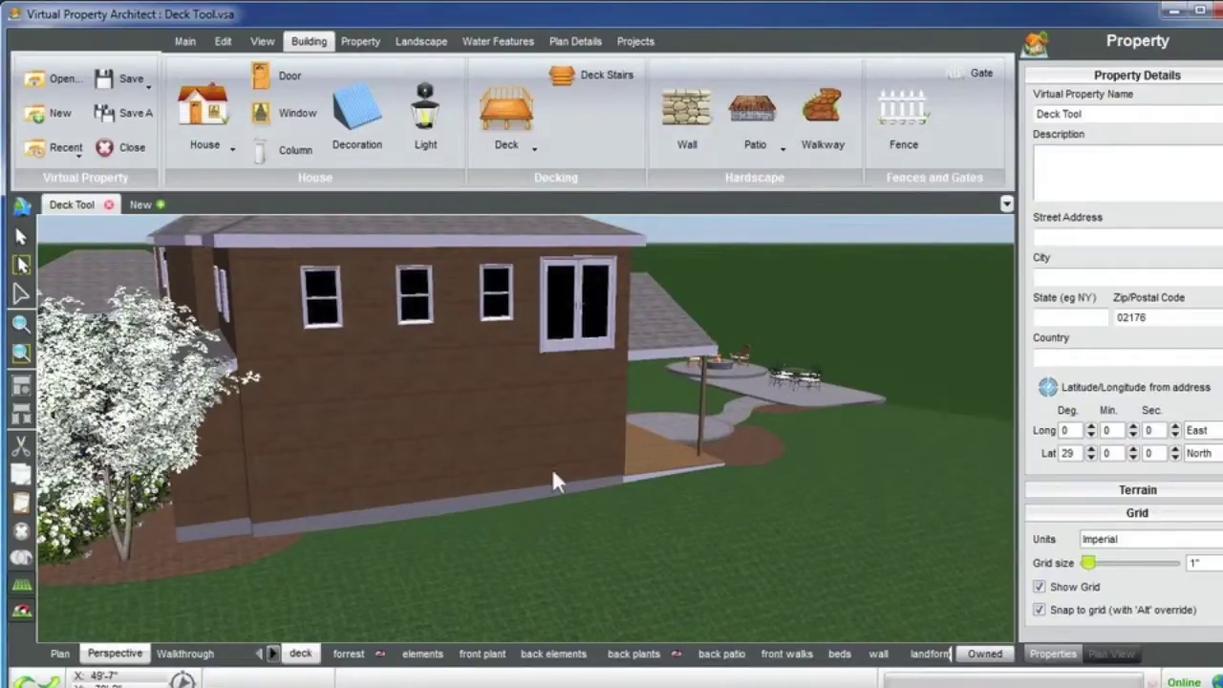
Step: In plan view, draw a rectangular deck along the side wall near the back corner, about 16'-6" long and 6'-2" deep
middle_drag(552, 468, 587, 474)
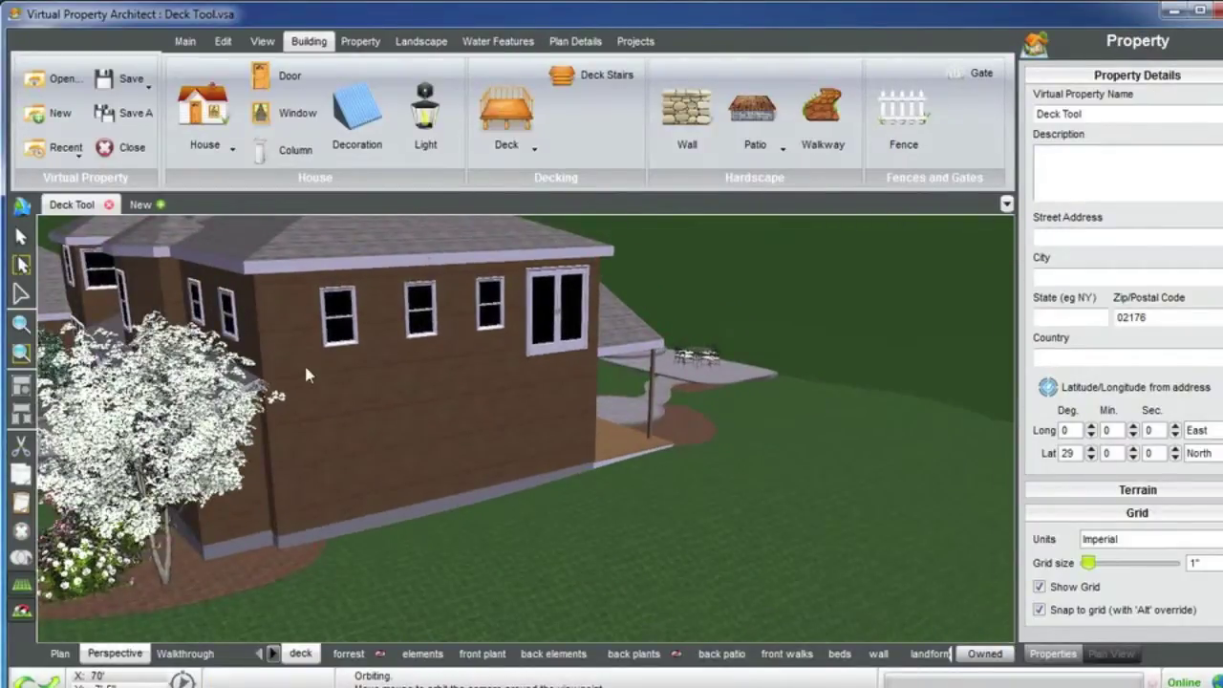
click(60, 653)
scroll(504, 360, down, 4)
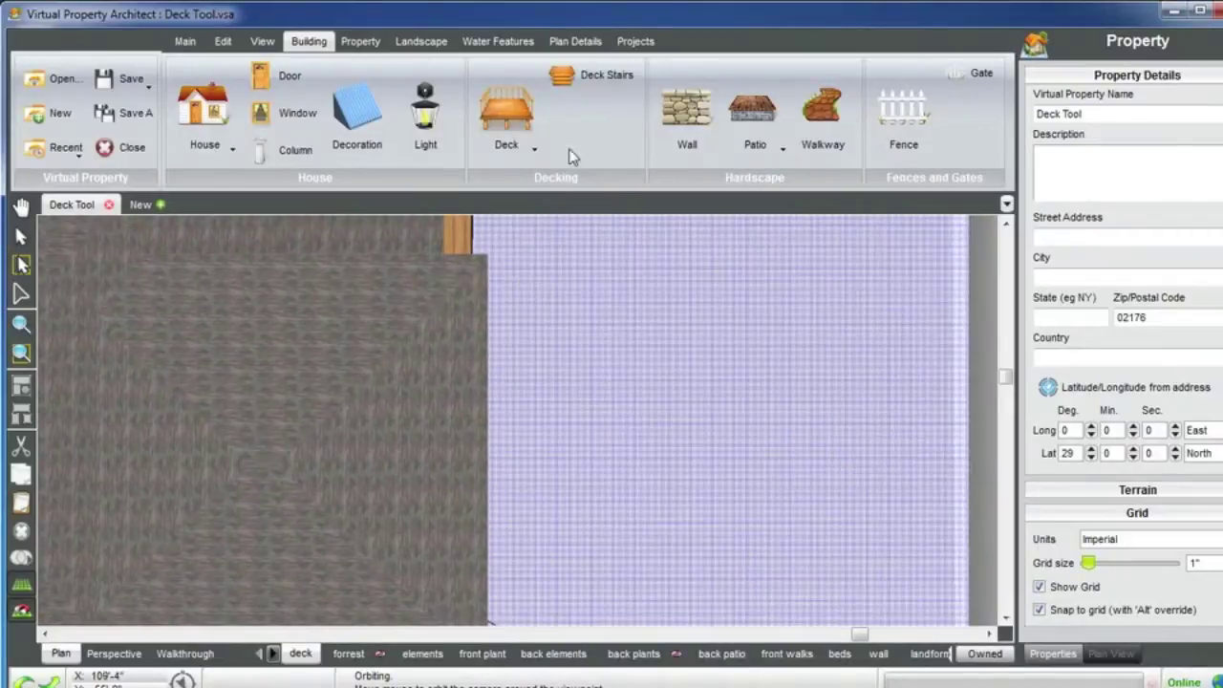
click(508, 113)
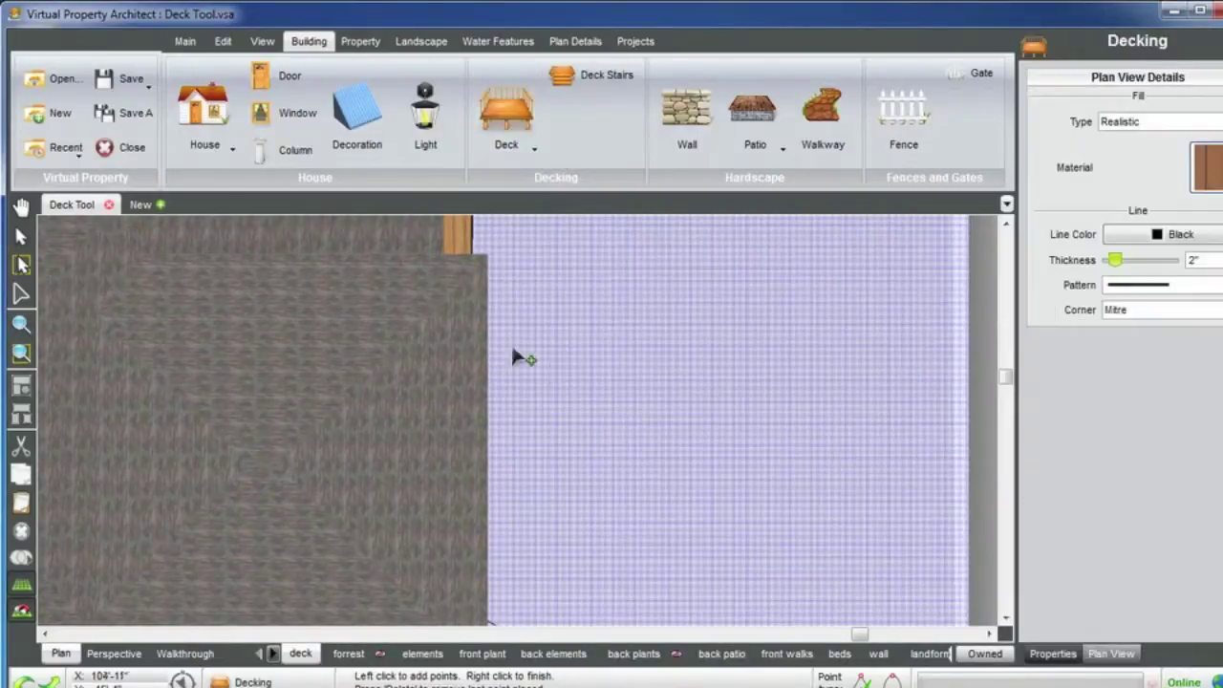
click(474, 272)
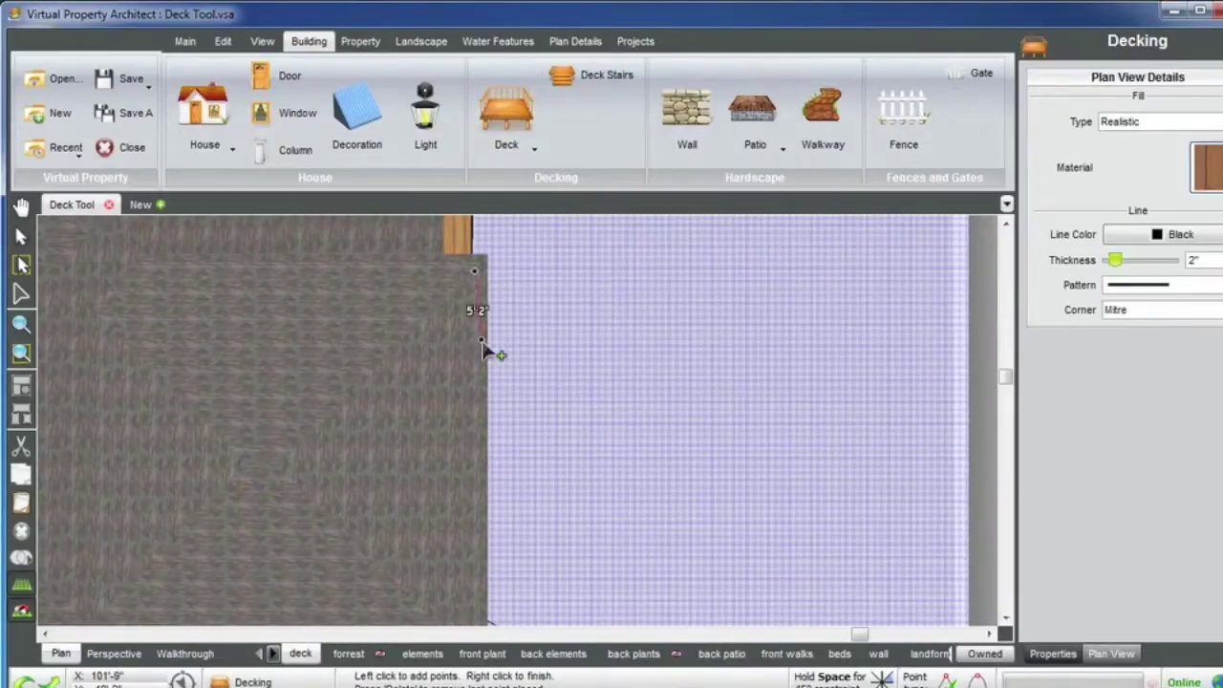
click(474, 491)
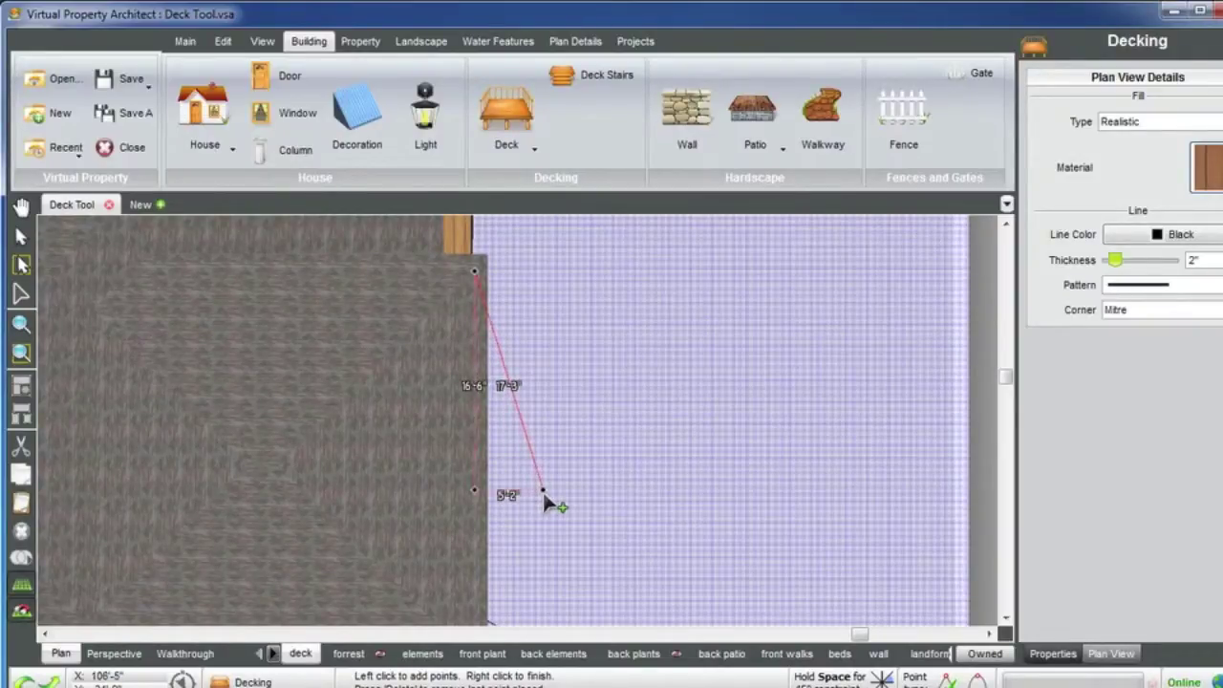
click(557, 491)
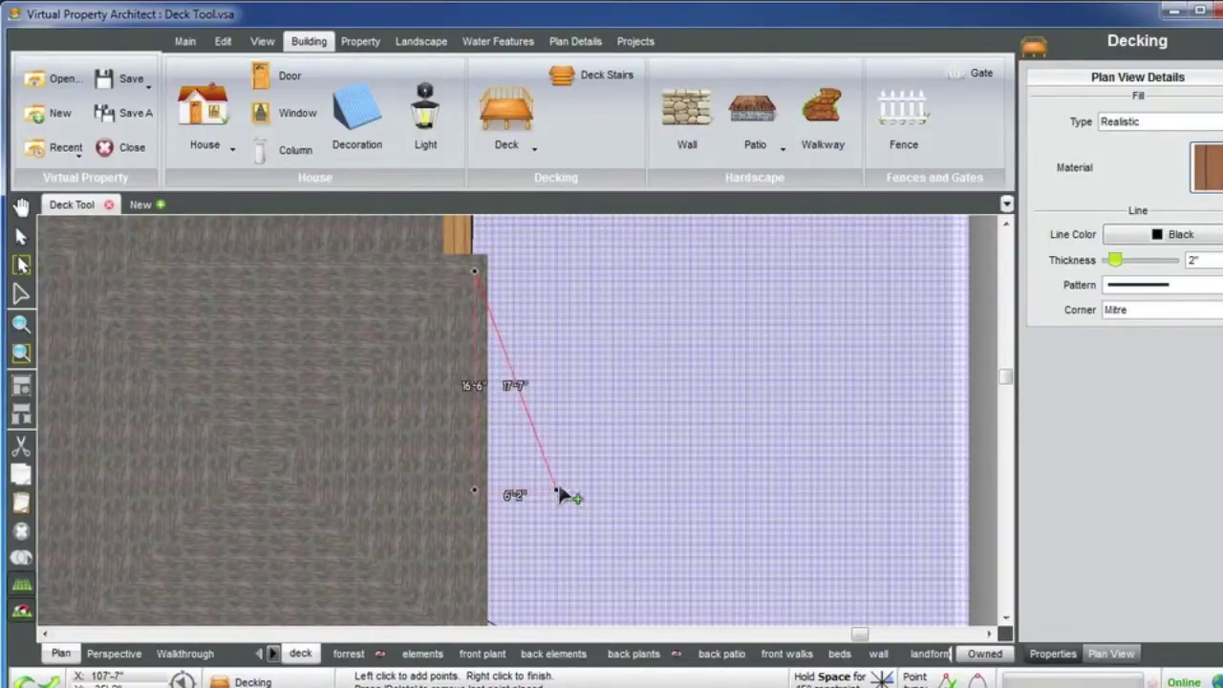
right_click(561, 272)
click(111, 655)
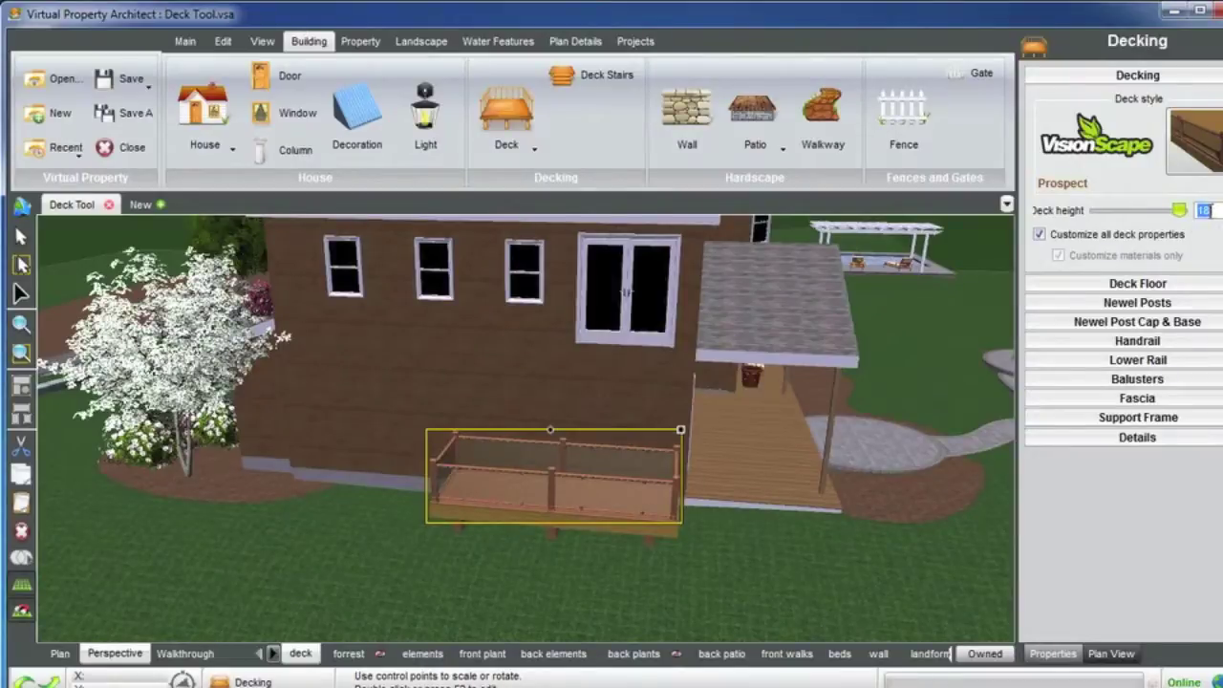
Step: Raise the new deck beneath the upper patio door, setting its height to 26' and finally to 28'
key(Return)
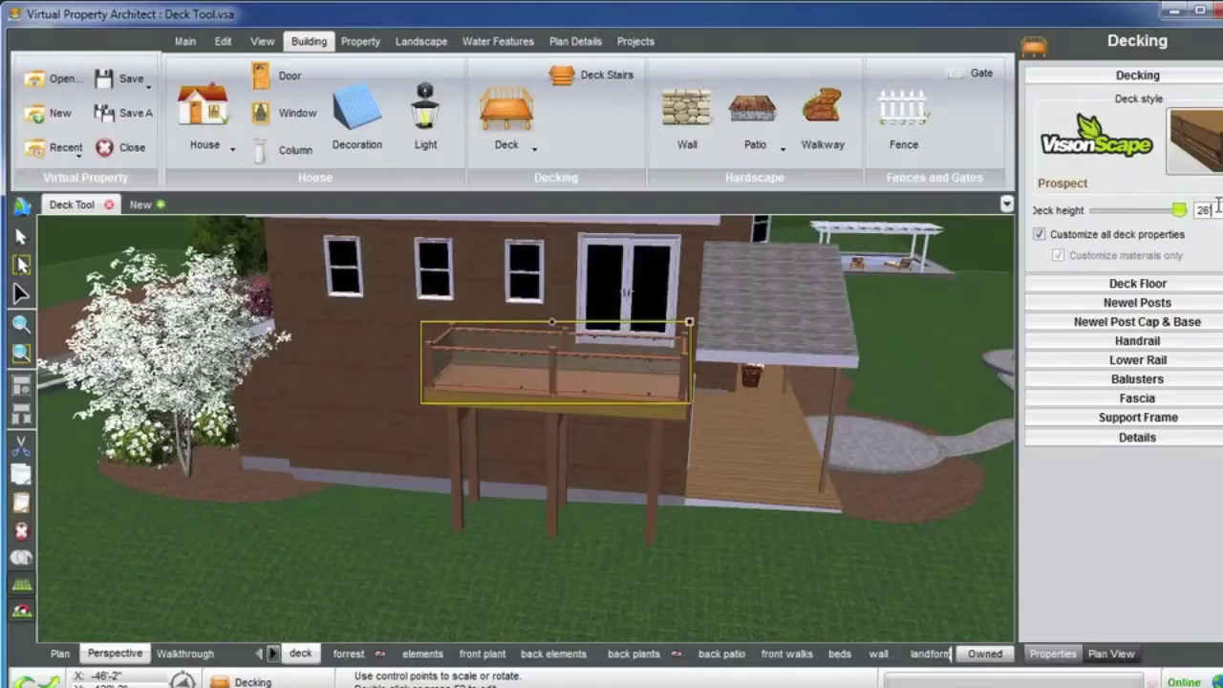
text(8)
key(Return)
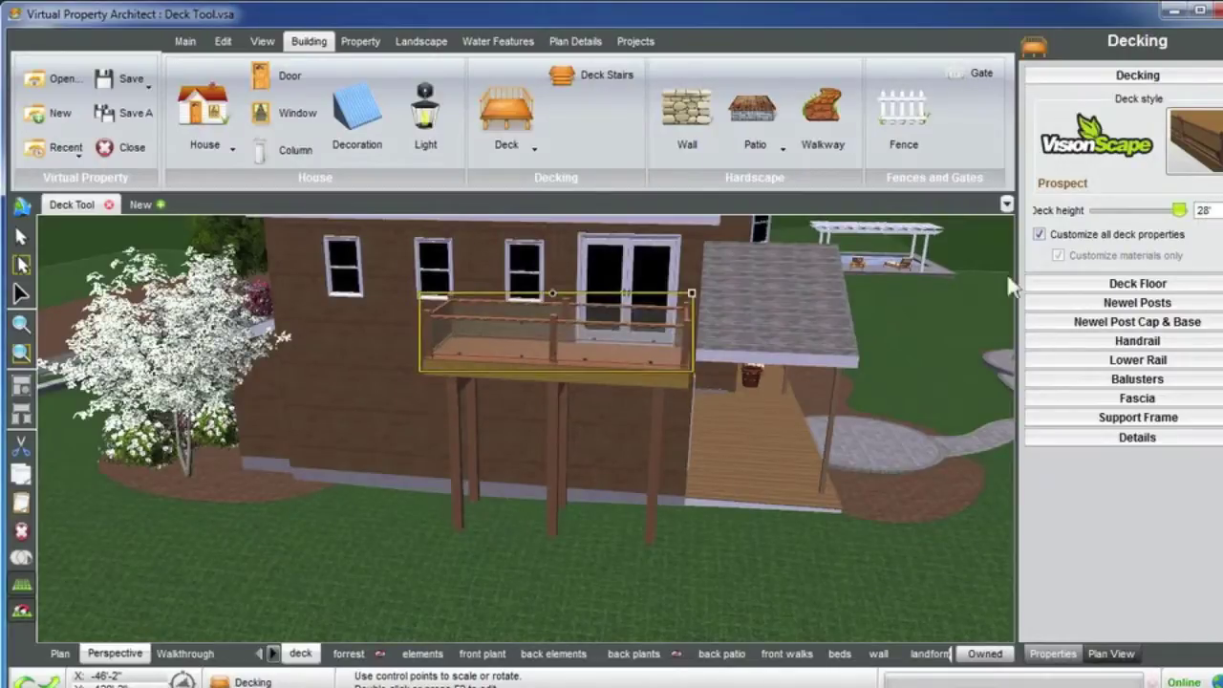
Step: Try concrete footings on the raised deck, turn them back off, and remove the deck's support frame
middle_drag(641, 448, 602, 359)
drag(603, 359, 463, 419)
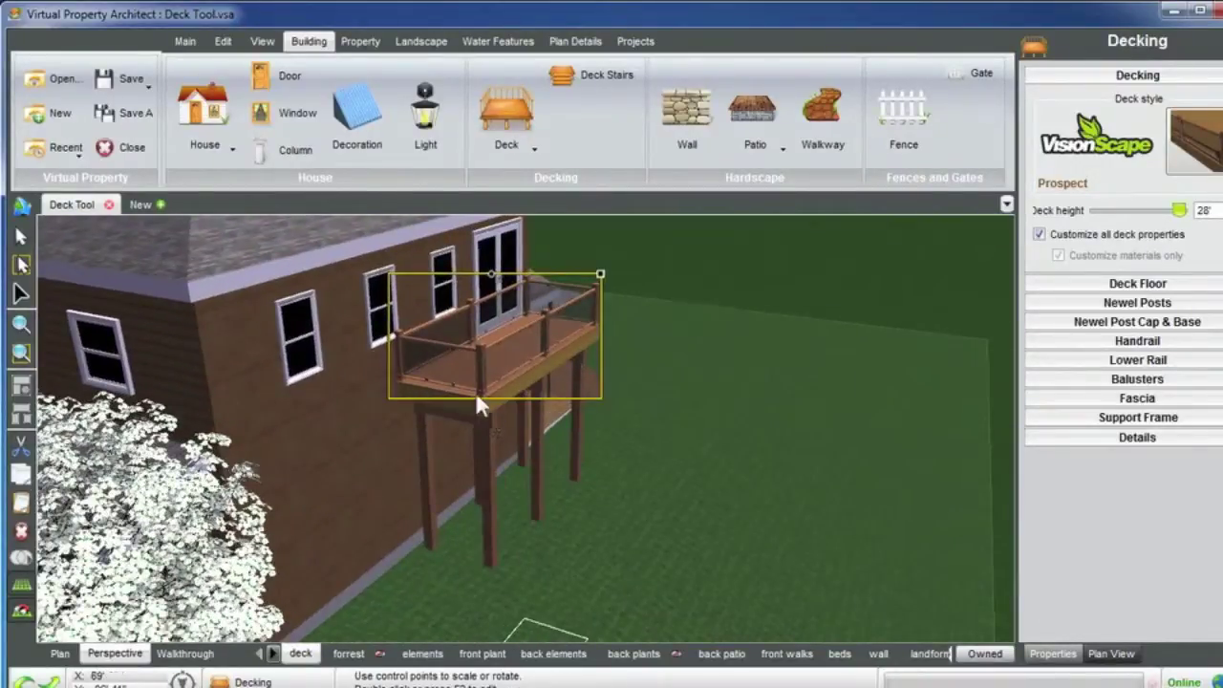
mouse_move(477, 402)
middle_down()
mouse_move(565, 431)
mouse_move(482, 413)
middle_up()
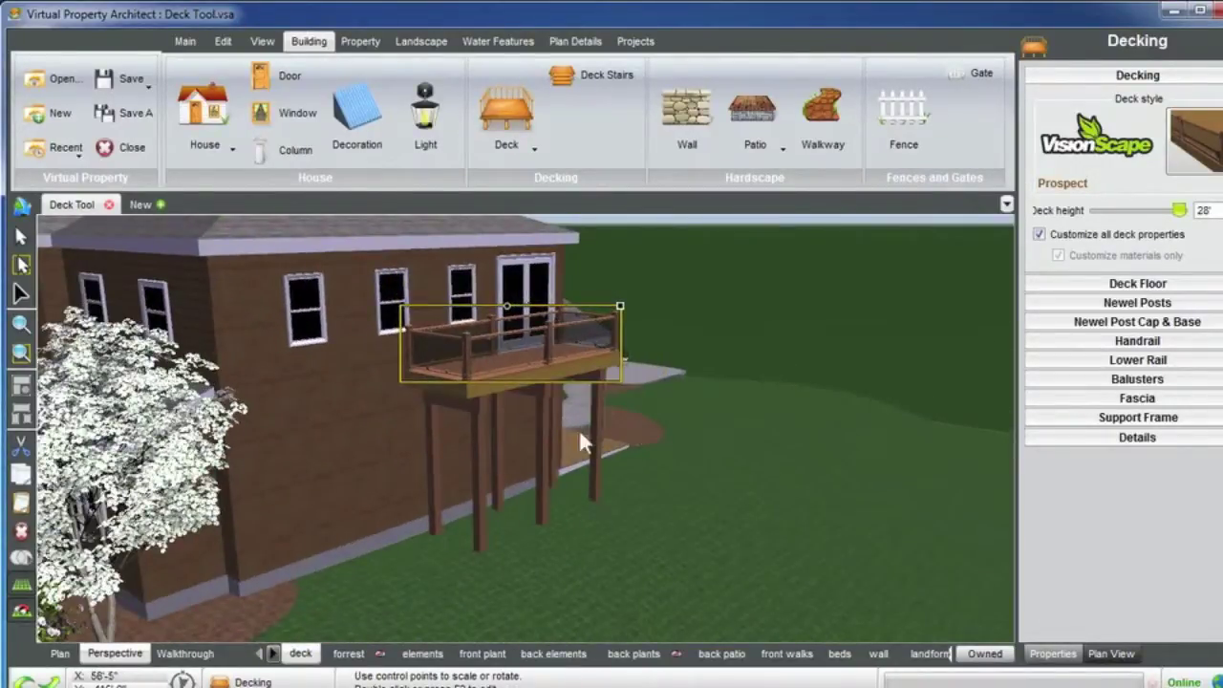
drag(550, 453, 523, 420)
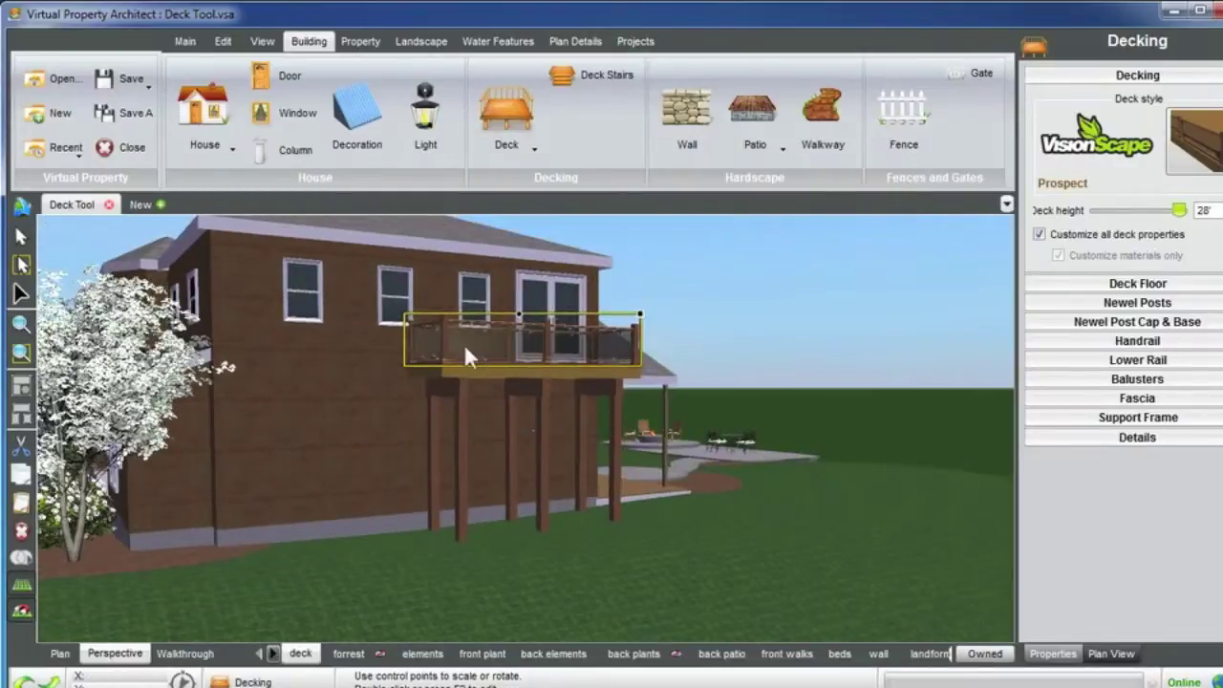
middle_drag(550, 411, 551, 413)
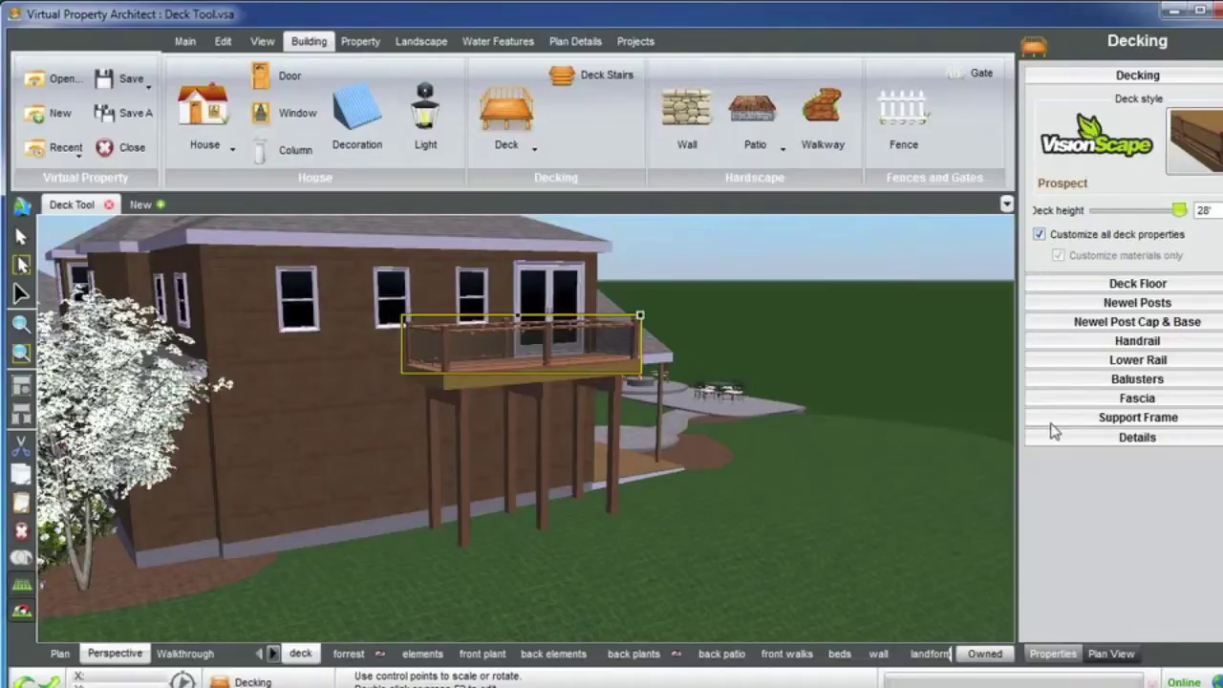
click(1106, 421)
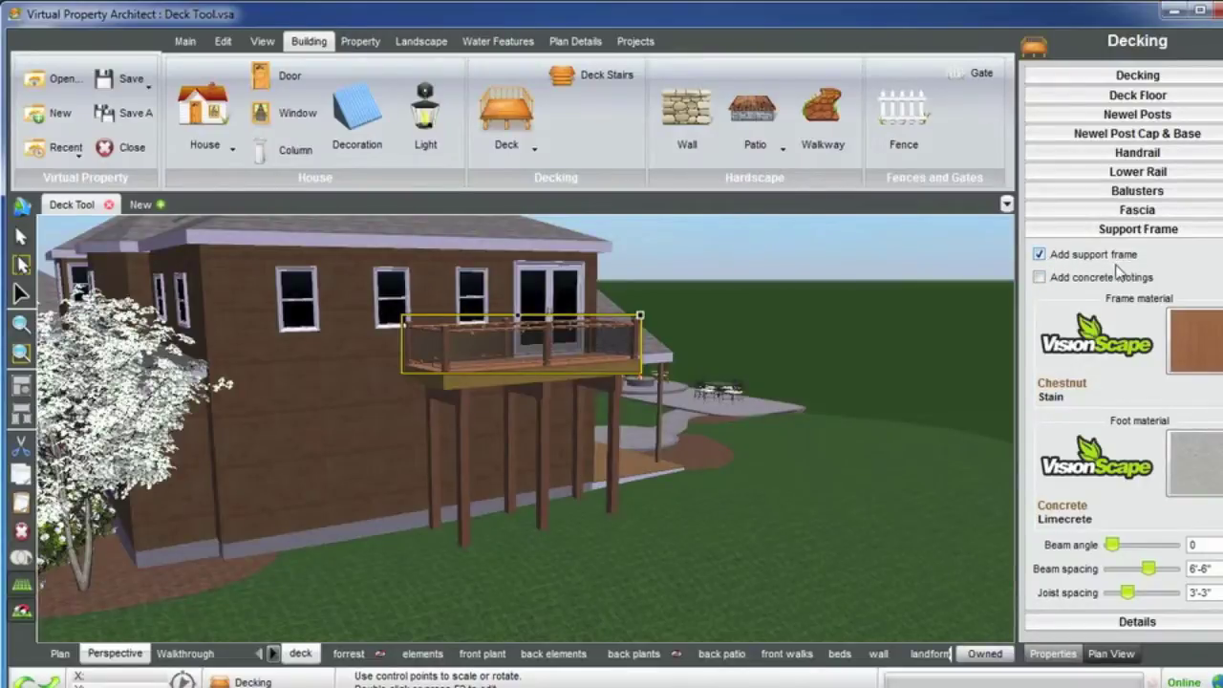
click(1040, 278)
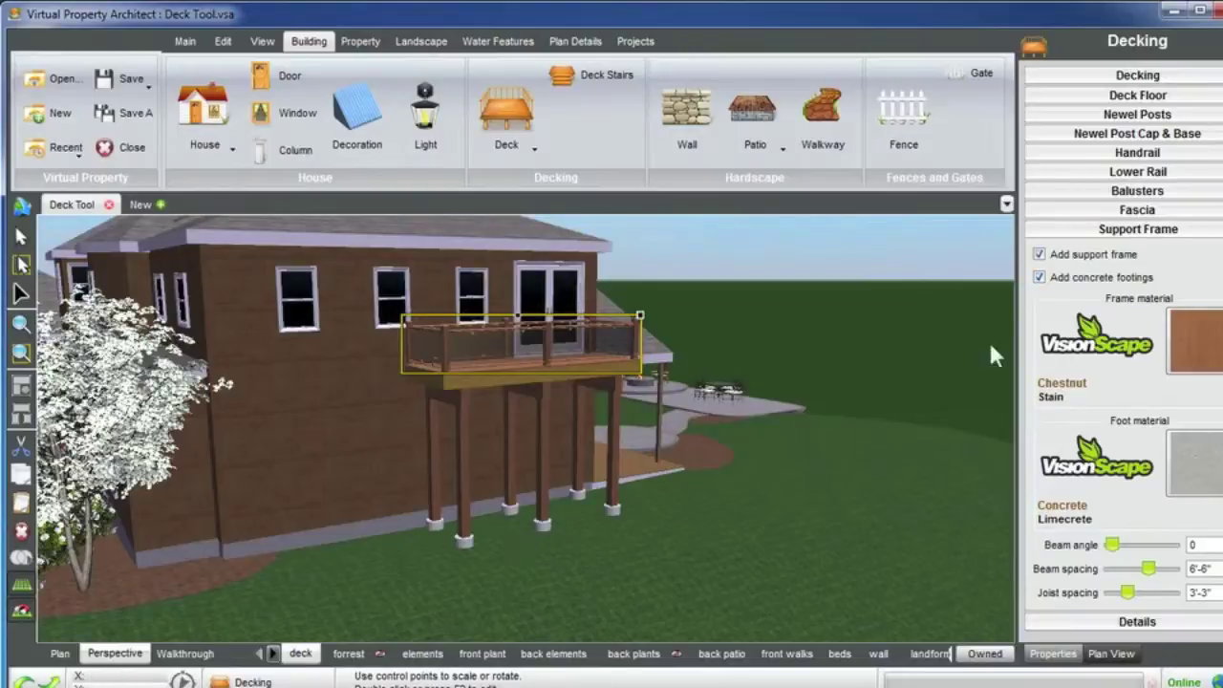
click(1041, 278)
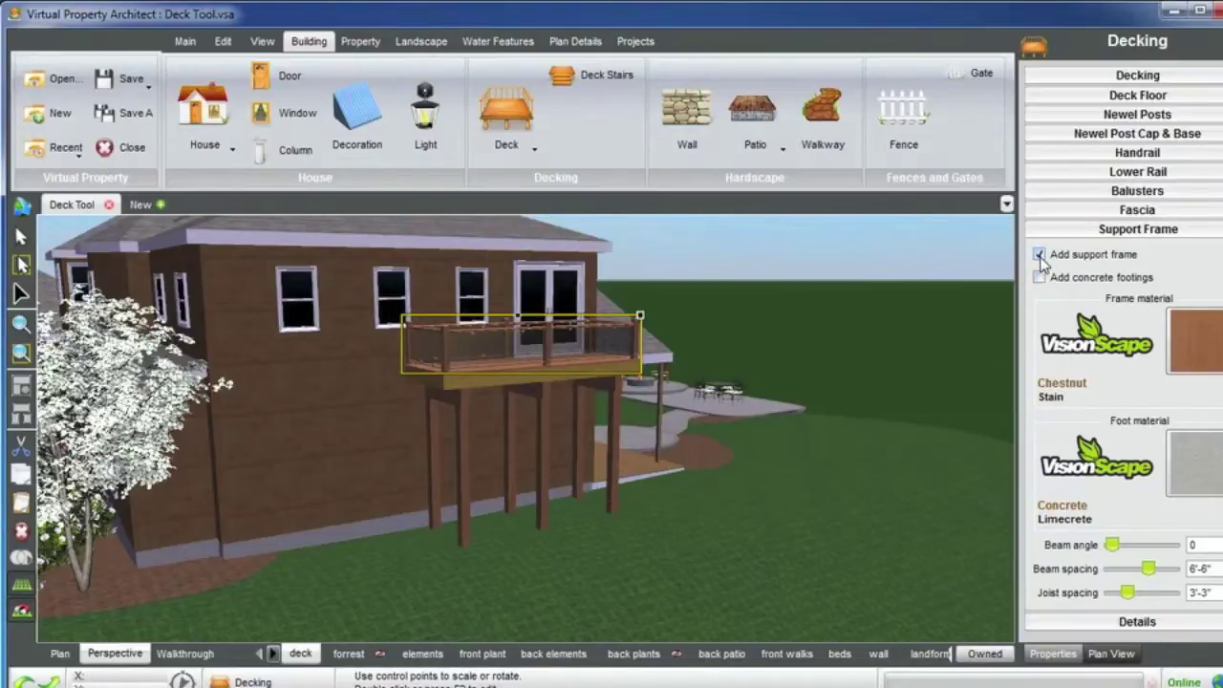
click(1039, 255)
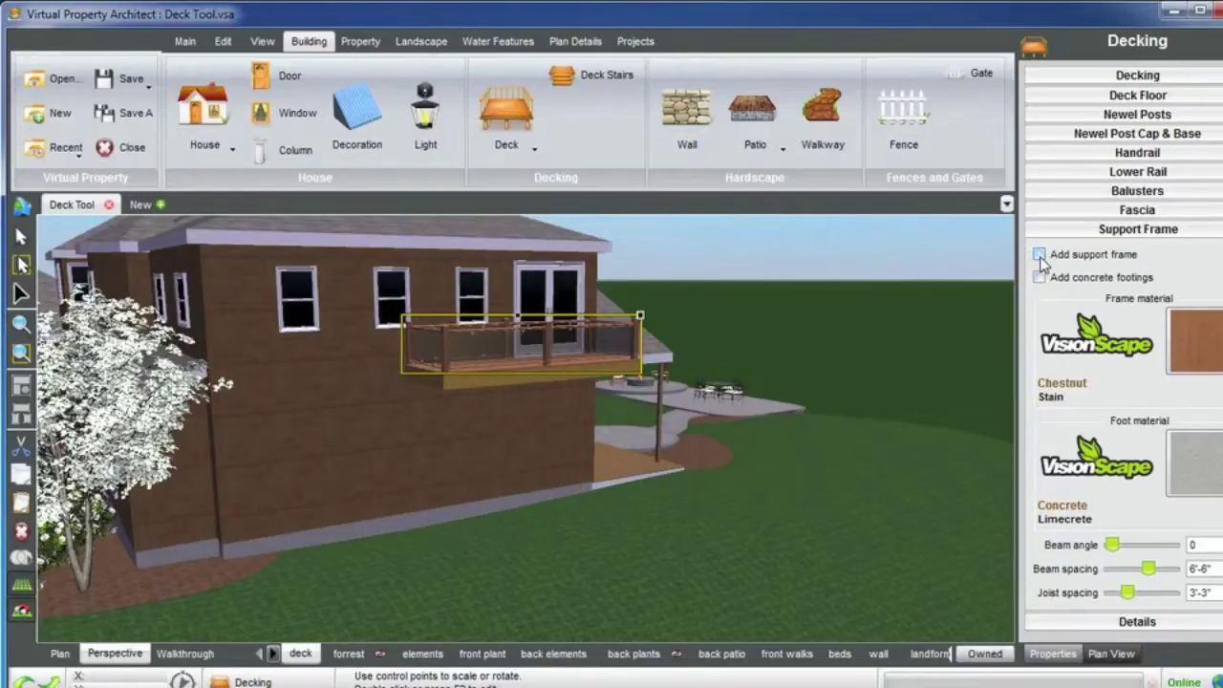
Step: Try moving an outer corner point of the deck's boundary, and undo the point edit
click(681, 287)
middle_drag(575, 337, 439, 327)
drag(441, 327, 533, 379)
click(533, 378)
scroll(533, 378, down, 3)
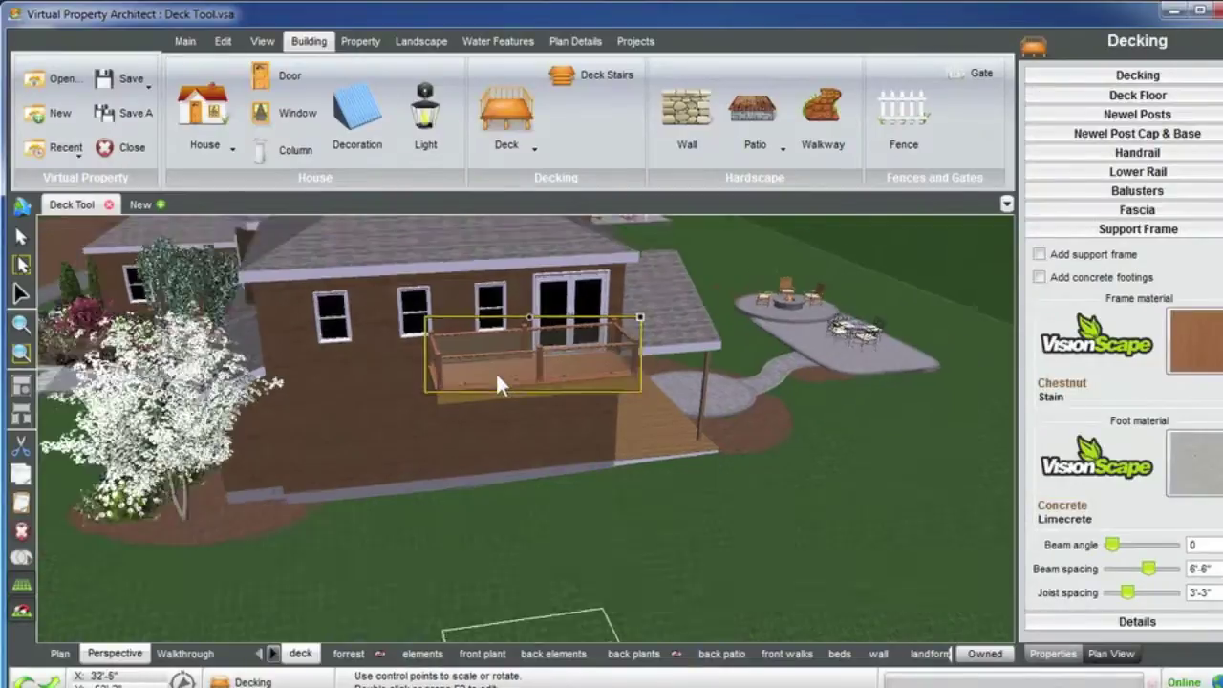
double_click(496, 395)
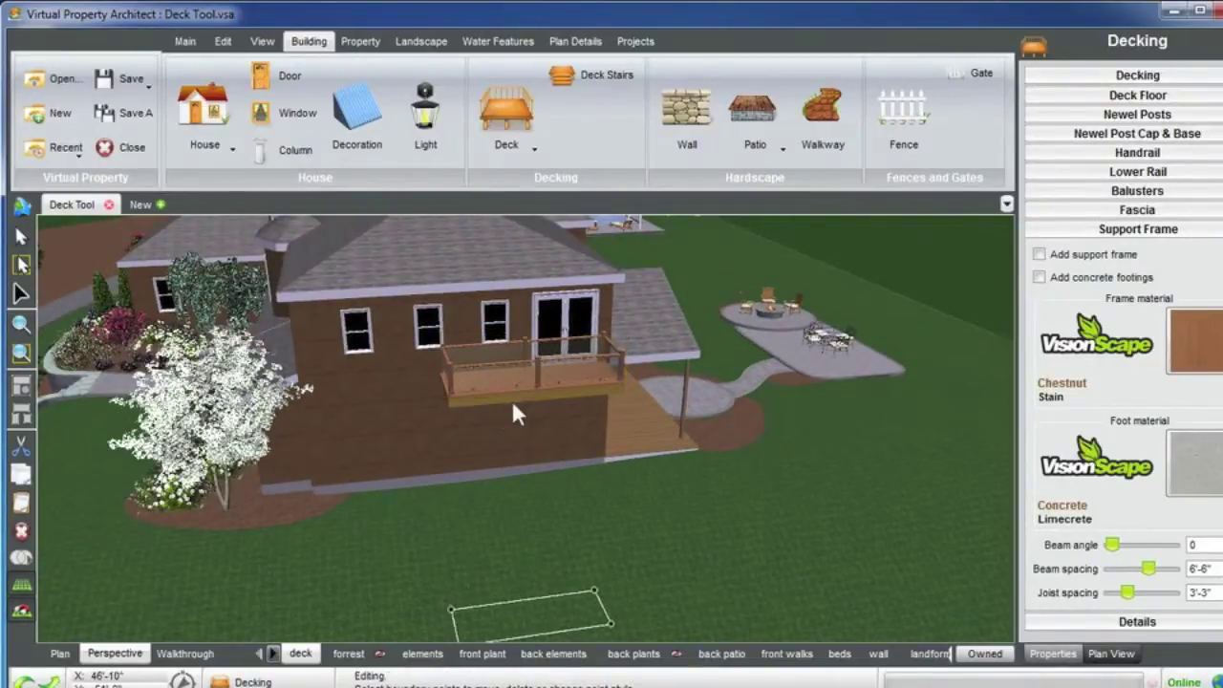
middle_drag(511, 401, 534, 399)
drag(470, 626, 463, 642)
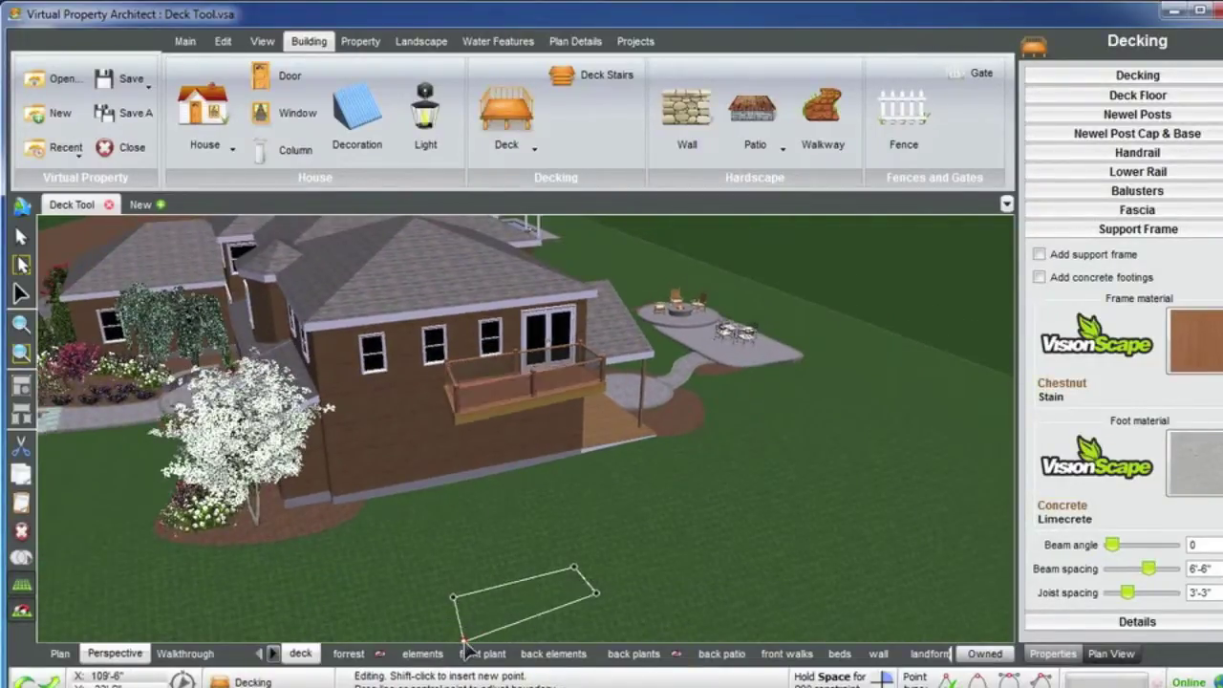
key(ctrl+z)
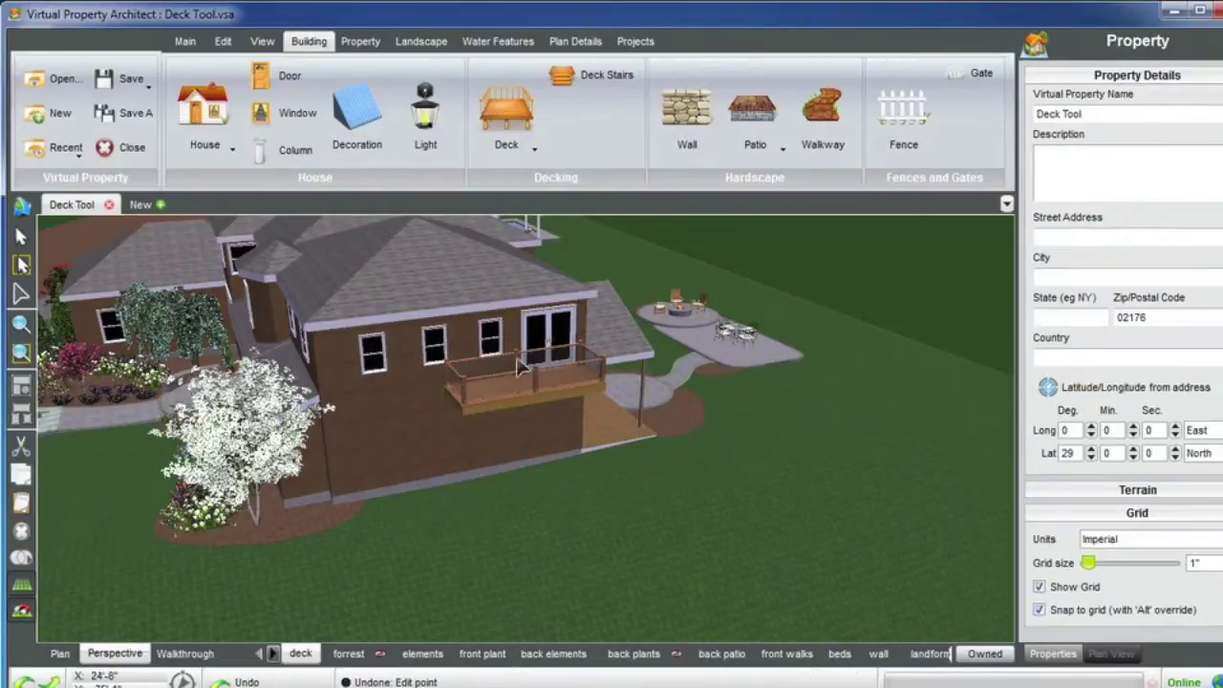
Step: Lower the deck back to ground level by setting its height to 18'
scroll(517, 354, up, 1)
middle_drag(516, 354, 492, 333)
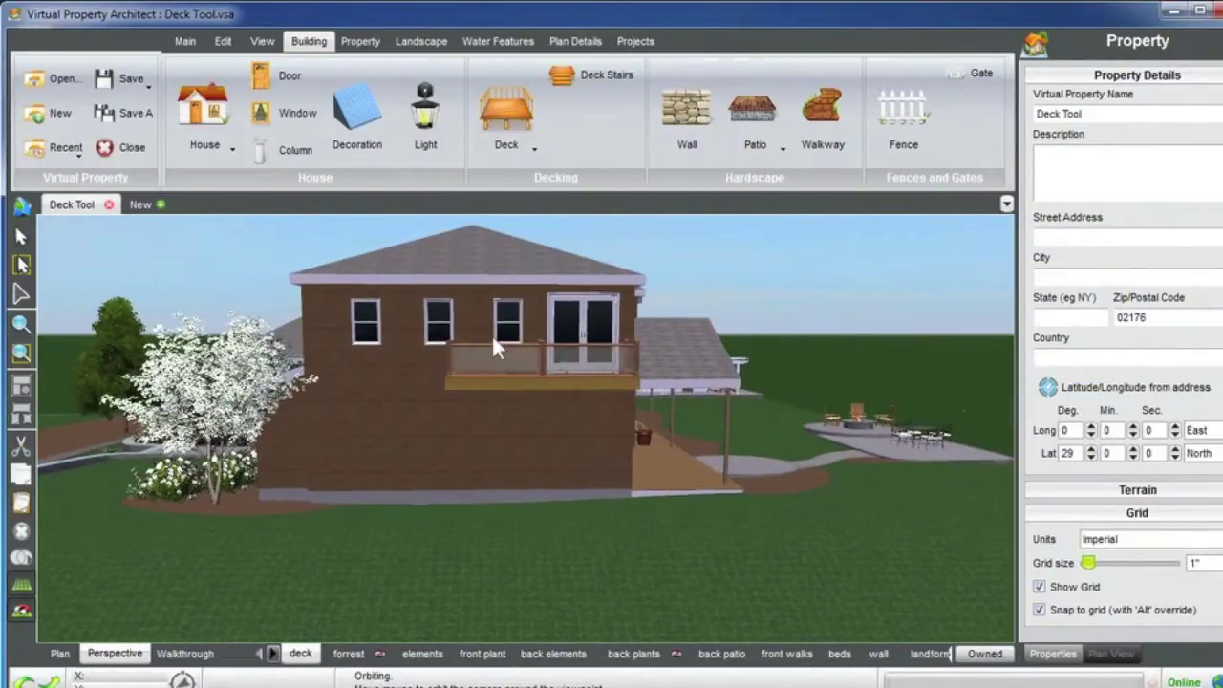
middle_drag(528, 380, 554, 388)
click(537, 387)
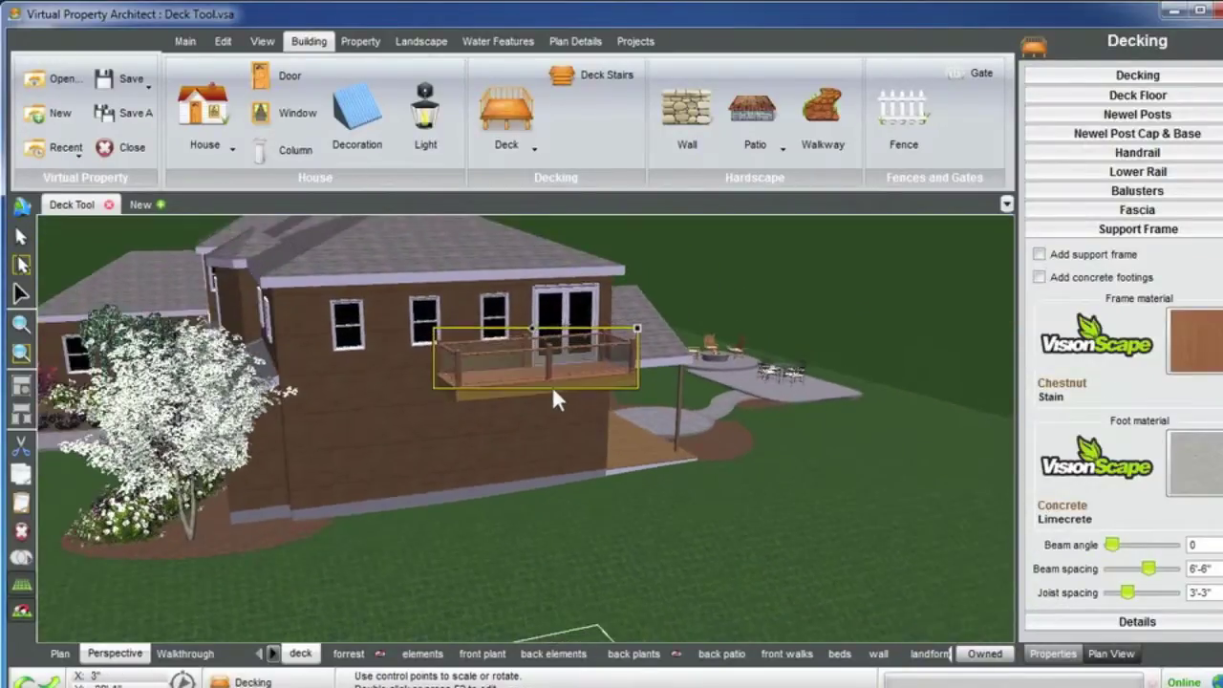
scroll(570, 391, up, 2)
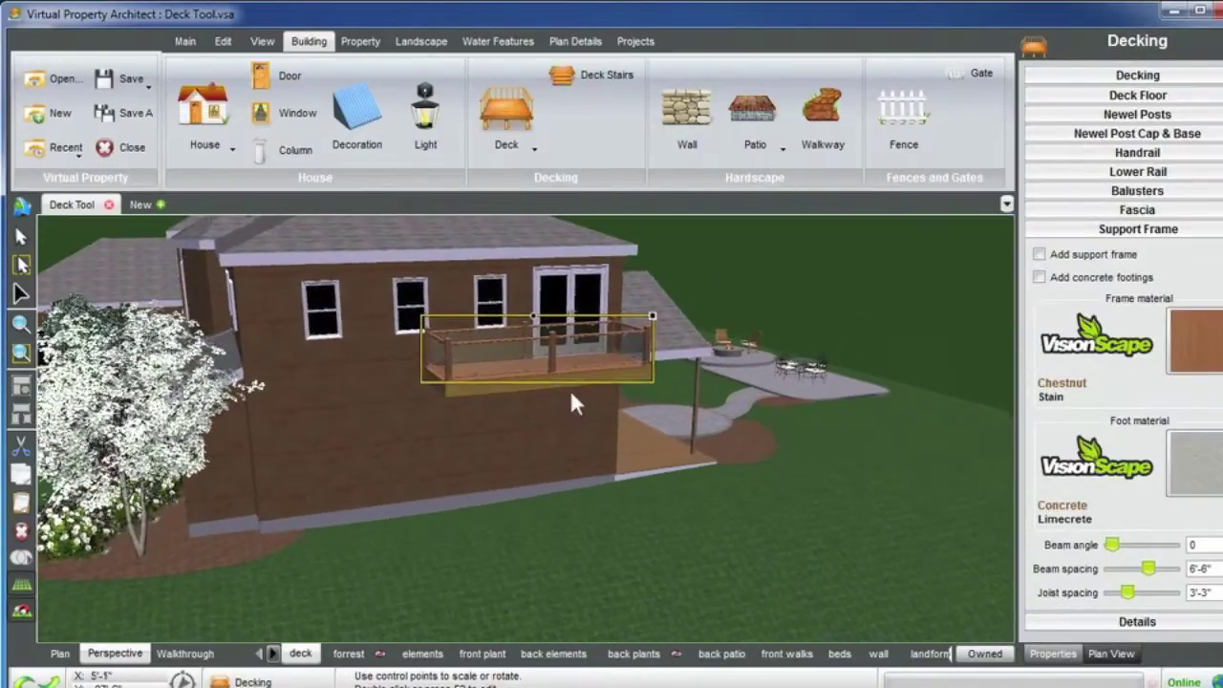
click(1106, 76)
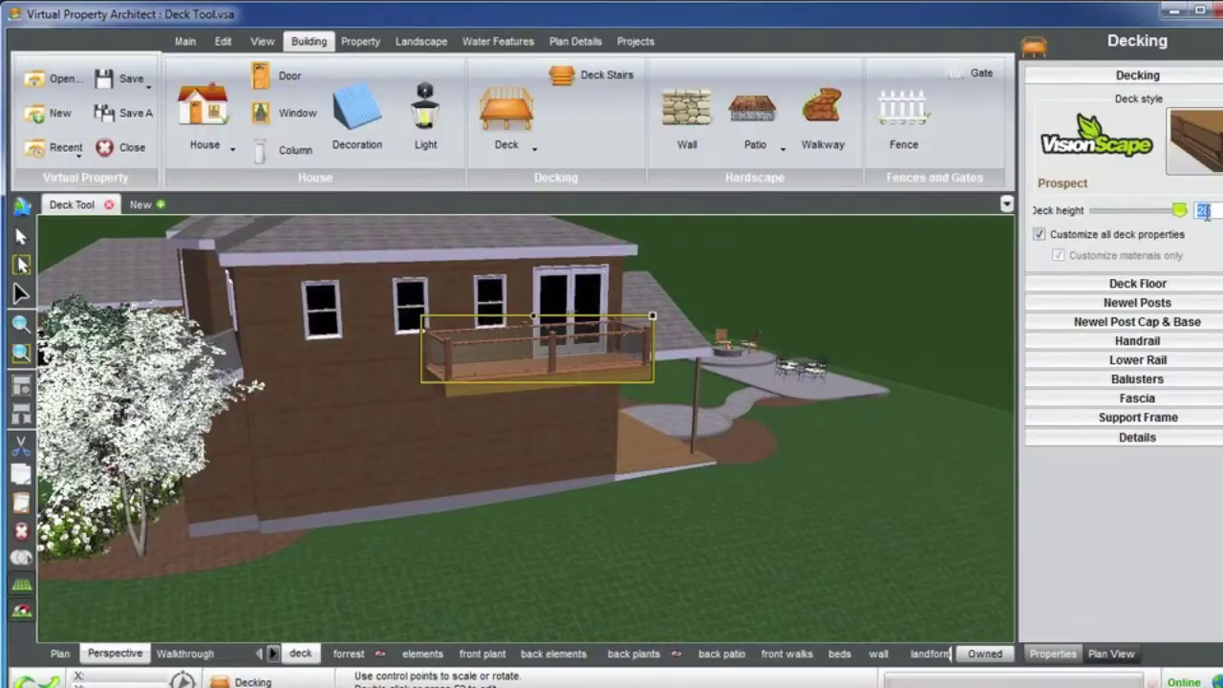
key(Return)
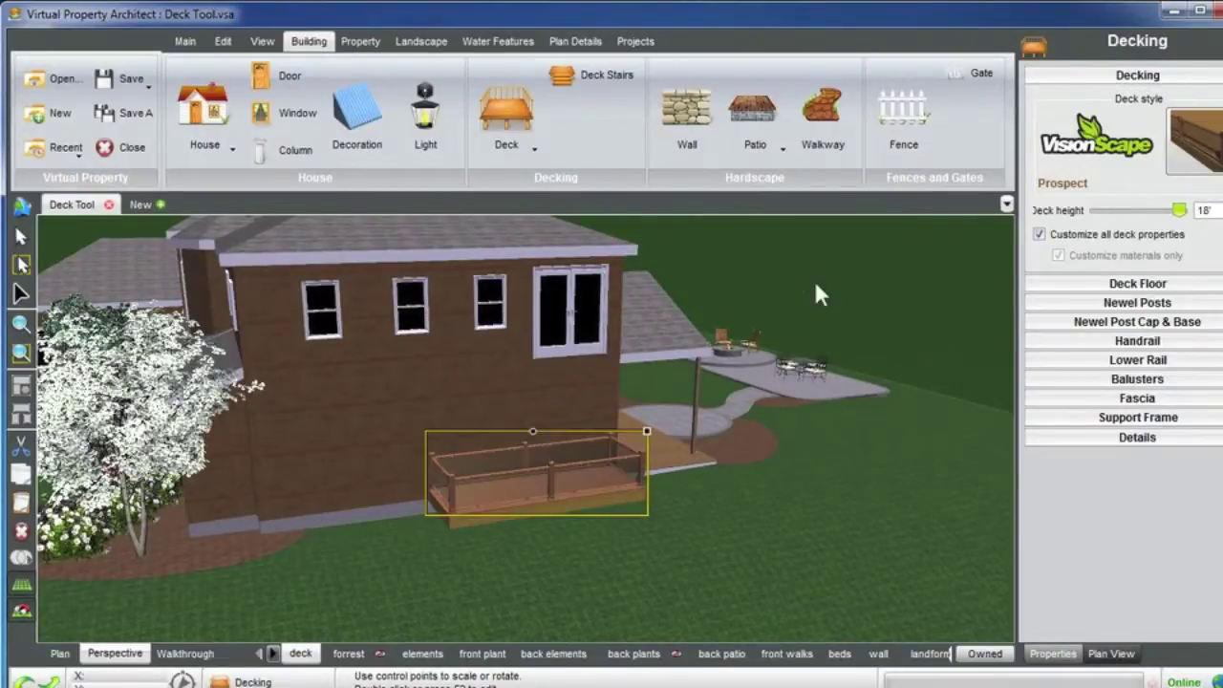
Step: Lower the elevation of the Chelsea French Patio door on the side wall to the level of the low deck
click(815, 285)
middle_drag(815, 285, 649, 524)
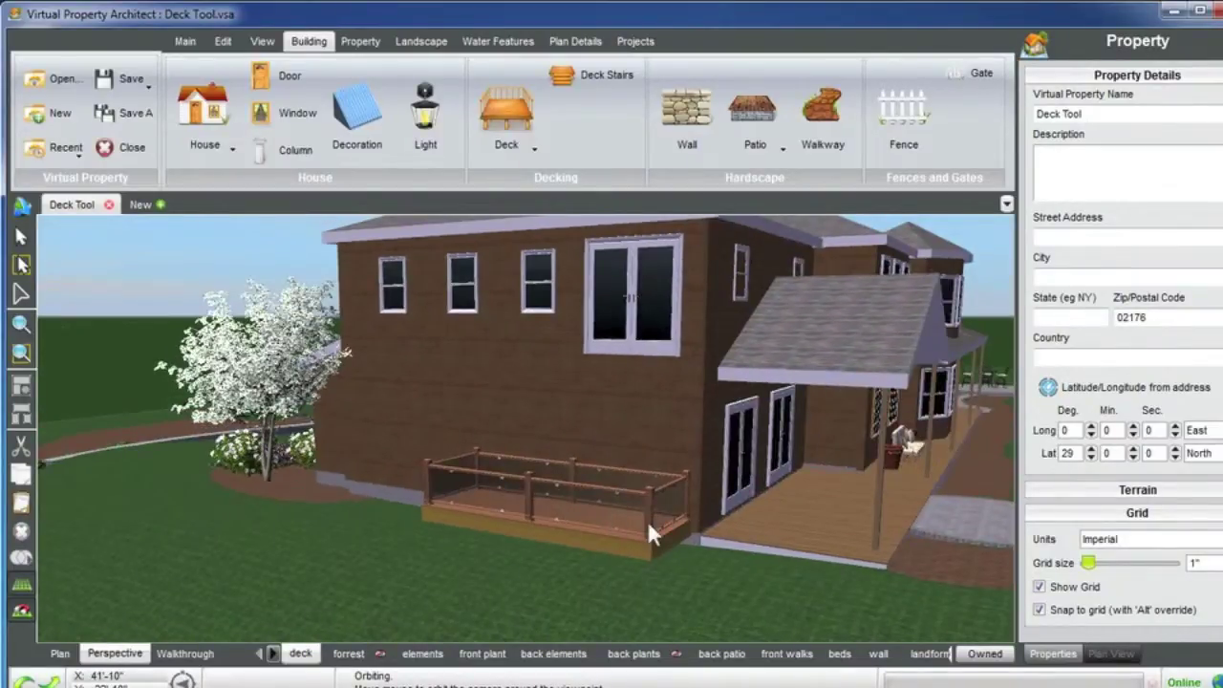
click(621, 320)
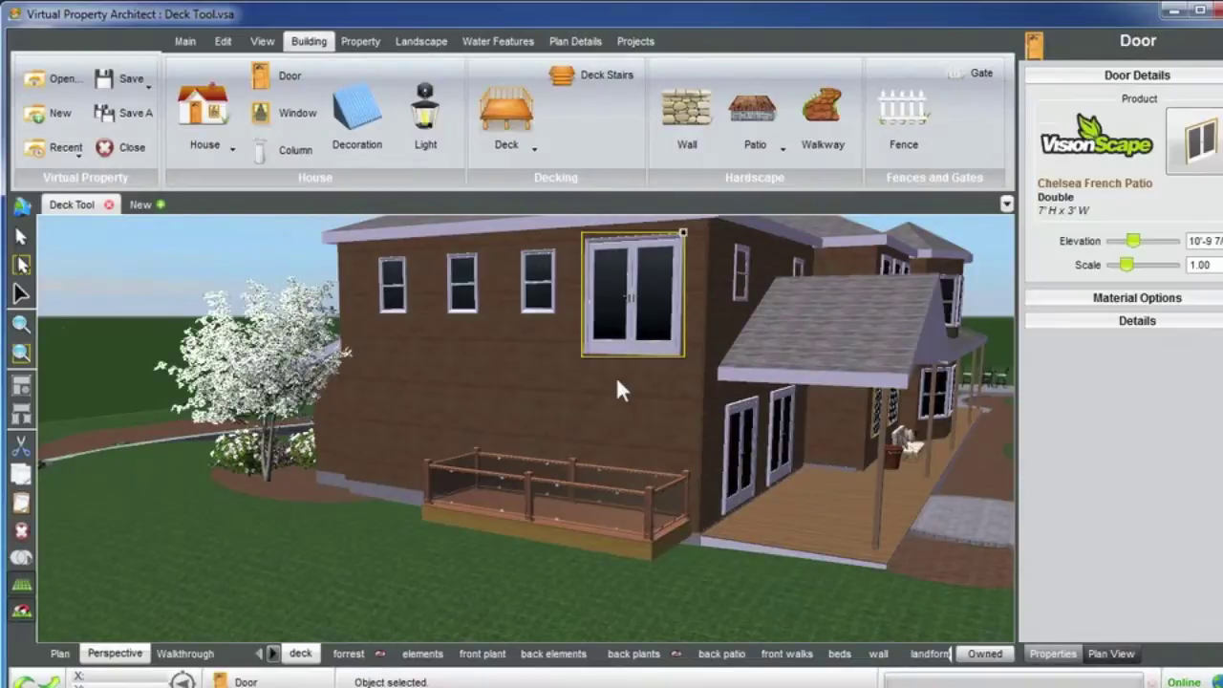
drag(1133, 245, 1120, 248)
click(666, 396)
middle_drag(666, 395, 517, 522)
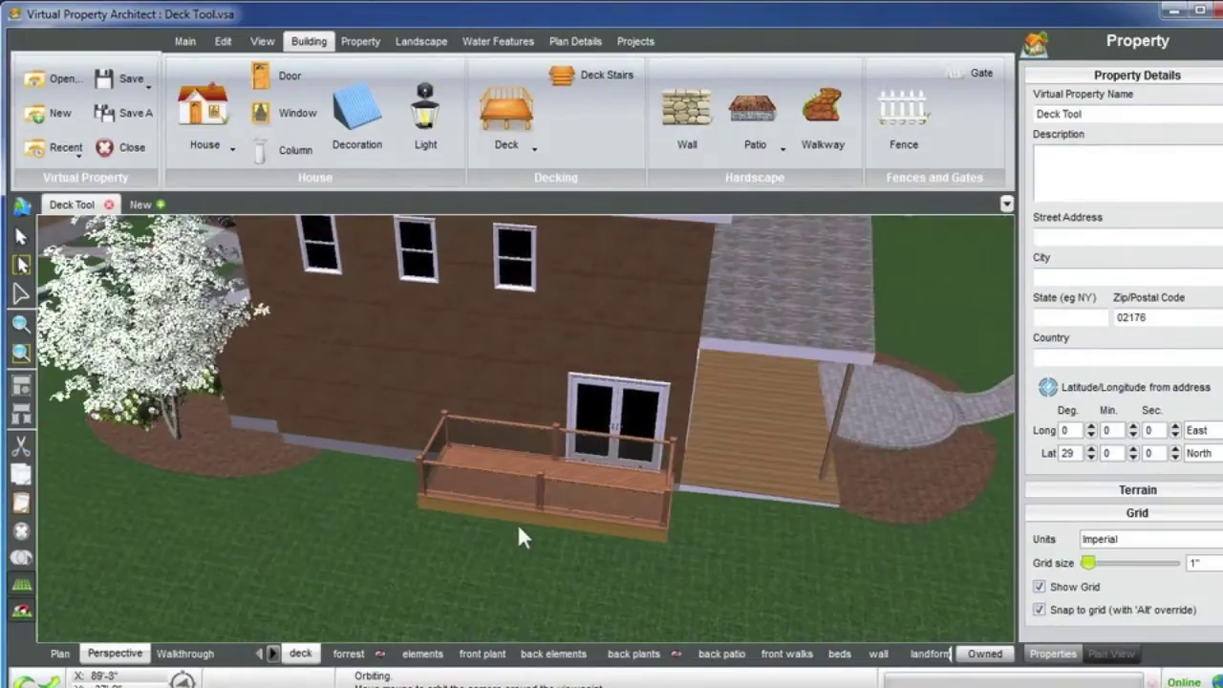
Step: Edit the deck's boundary to remove the railing along its house-side edge
double_click(520, 518)
middle_drag(537, 433, 630, 396)
click(647, 423)
middle_drag(586, 442, 728, 409)
scroll(603, 464, down, 3)
key(Escape)
key(Escape)
Step: Copy the small shingled porch roof and place the copy in front of the side wall over the low deck
middle_drag(580, 482, 549, 506)
scroll(548, 495, down, 2)
middle_drag(637, 464, 724, 342)
click(684, 377)
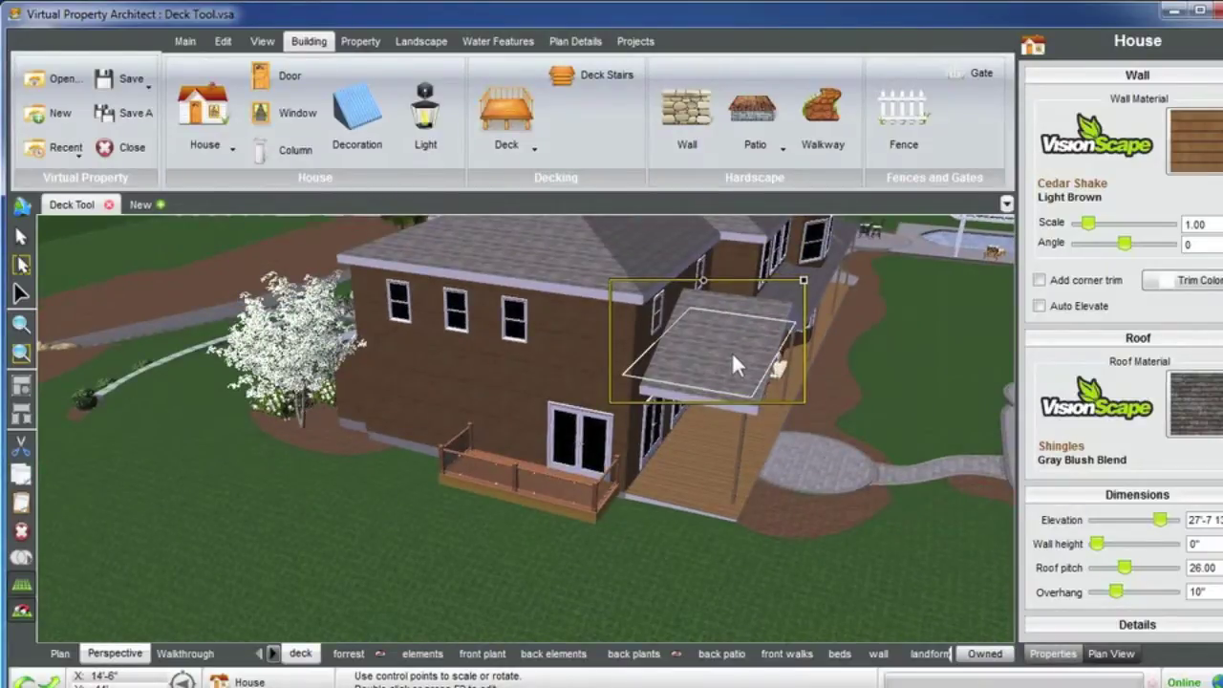
middle_drag(733, 355, 644, 375)
drag(653, 372, 533, 446)
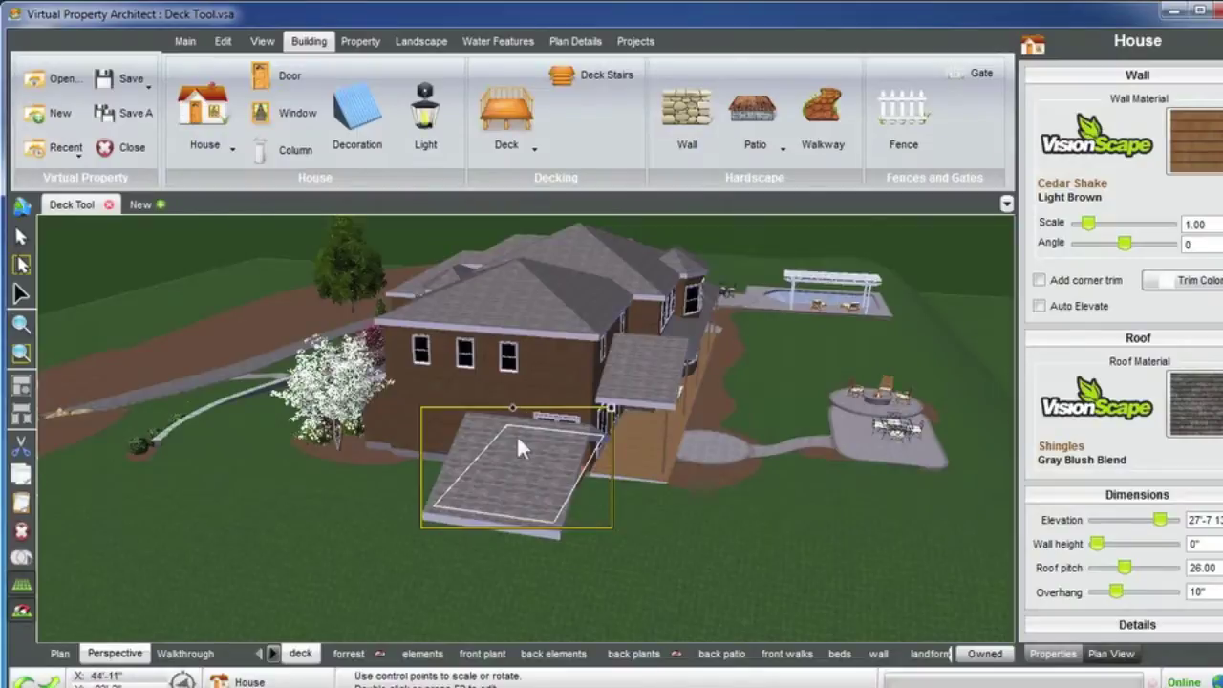
Step: Shorten the copied roof to about 12'-8" by pulling its two house-side corner points outward
middle_drag(516, 434, 665, 468)
double_click(681, 458)
scroll(690, 463, up, 1)
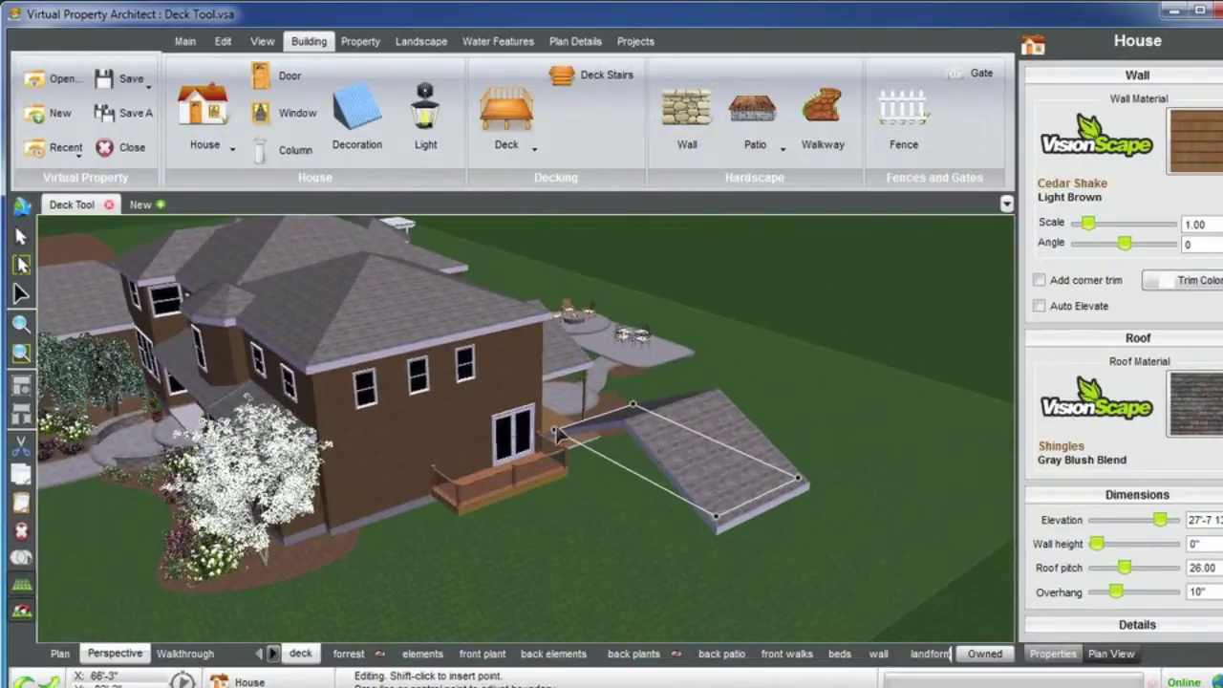
click(554, 430)
click(631, 405)
drag(554, 435, 619, 465)
click(751, 449)
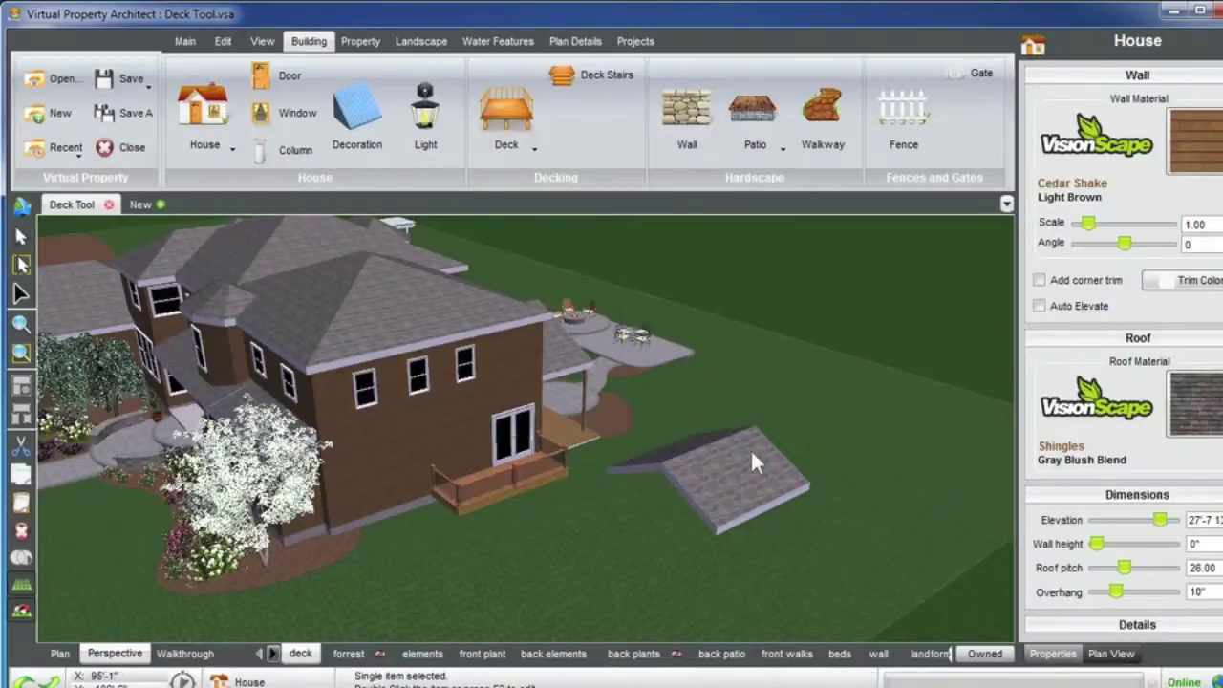
Step: Move the copied porch roof closer to the side wall, next to the low deck
drag(734, 476, 643, 462)
double_click(644, 462)
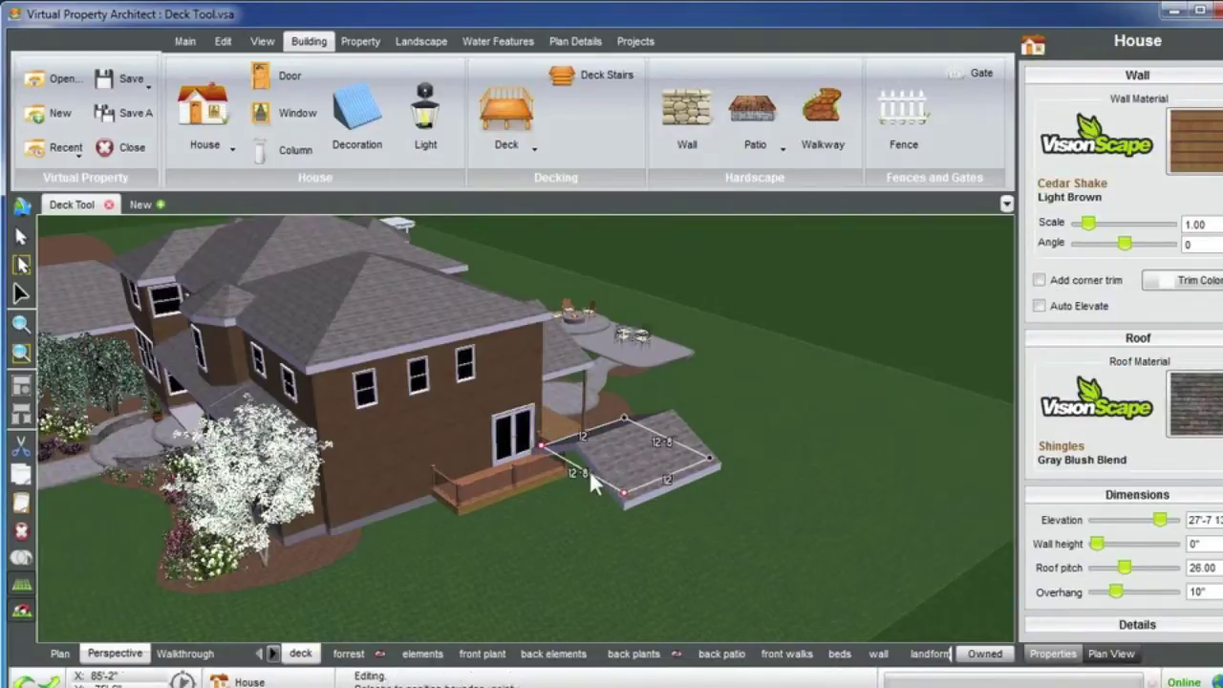
middle_drag(651, 441, 413, 439)
click(317, 292)
right_drag(316, 289, 495, 485)
Step: Set the wall height of the copied porch roof to 11 3/4"
click(457, 467)
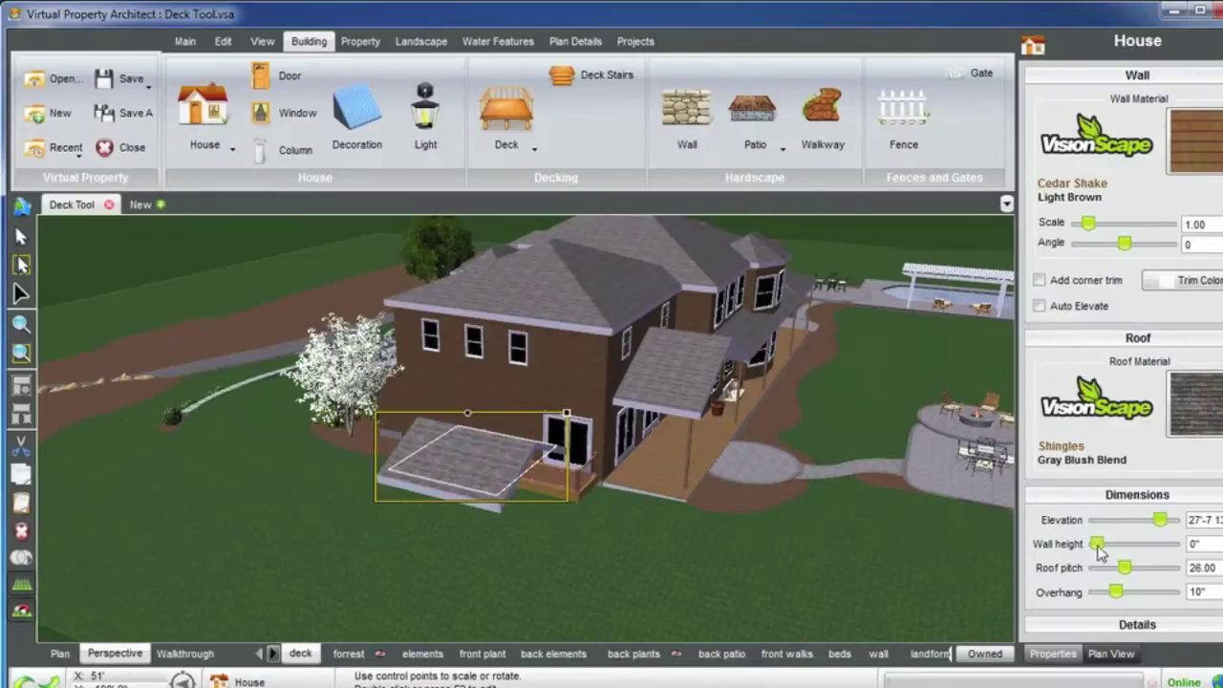
drag(1097, 545, 1104, 548)
right_drag(417, 466, 387, 426)
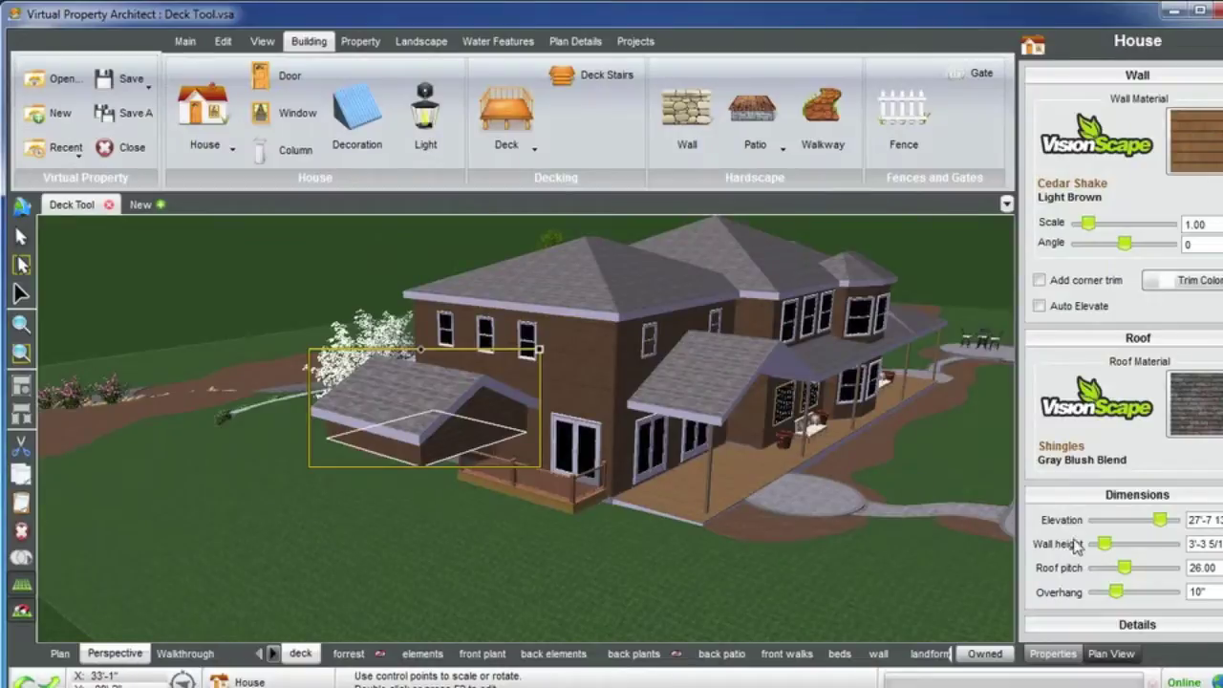
drag(1103, 543, 1087, 550)
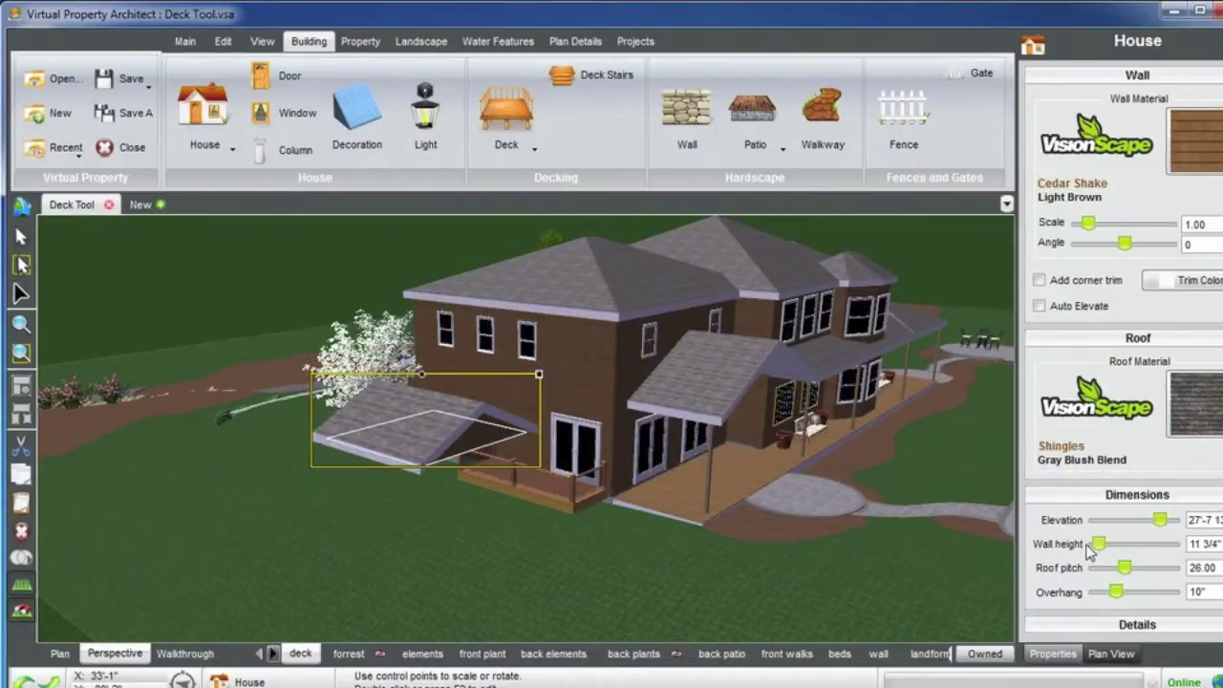
scroll(414, 423, up, 3)
right_drag(452, 428, 431, 430)
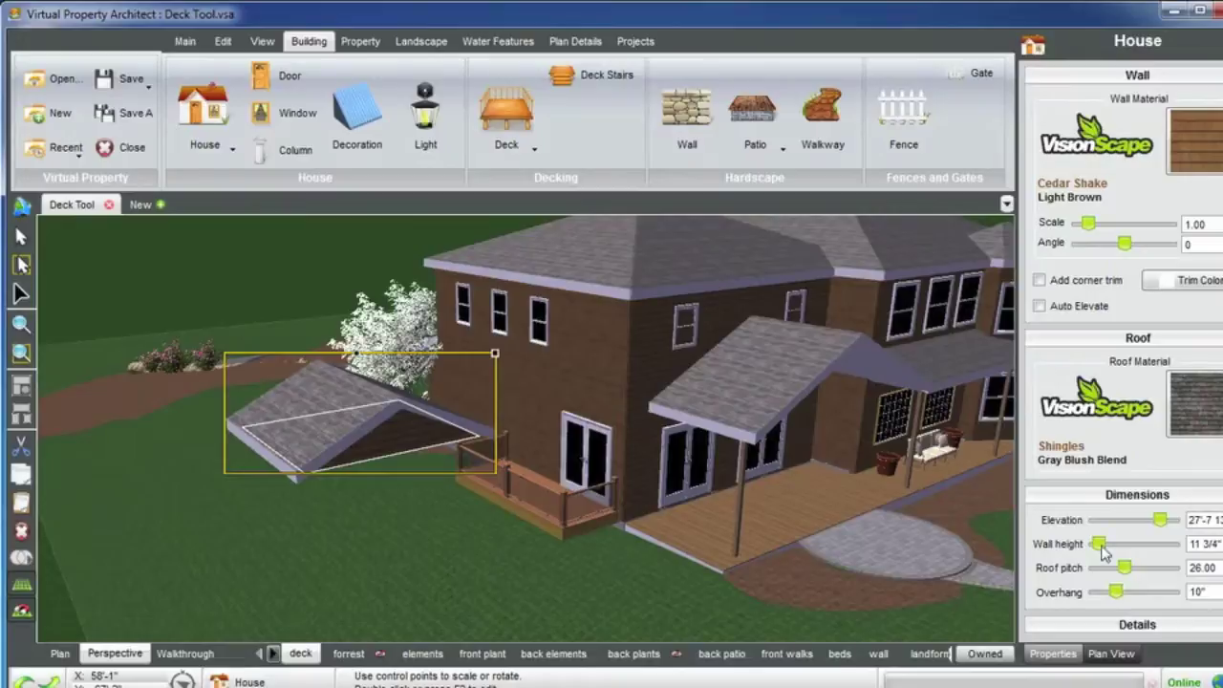
Step: Move the copied porch roof against the side wall so it sits above the French patio door and the low deck
click(246, 337)
right_drag(246, 337, 334, 367)
click(361, 438)
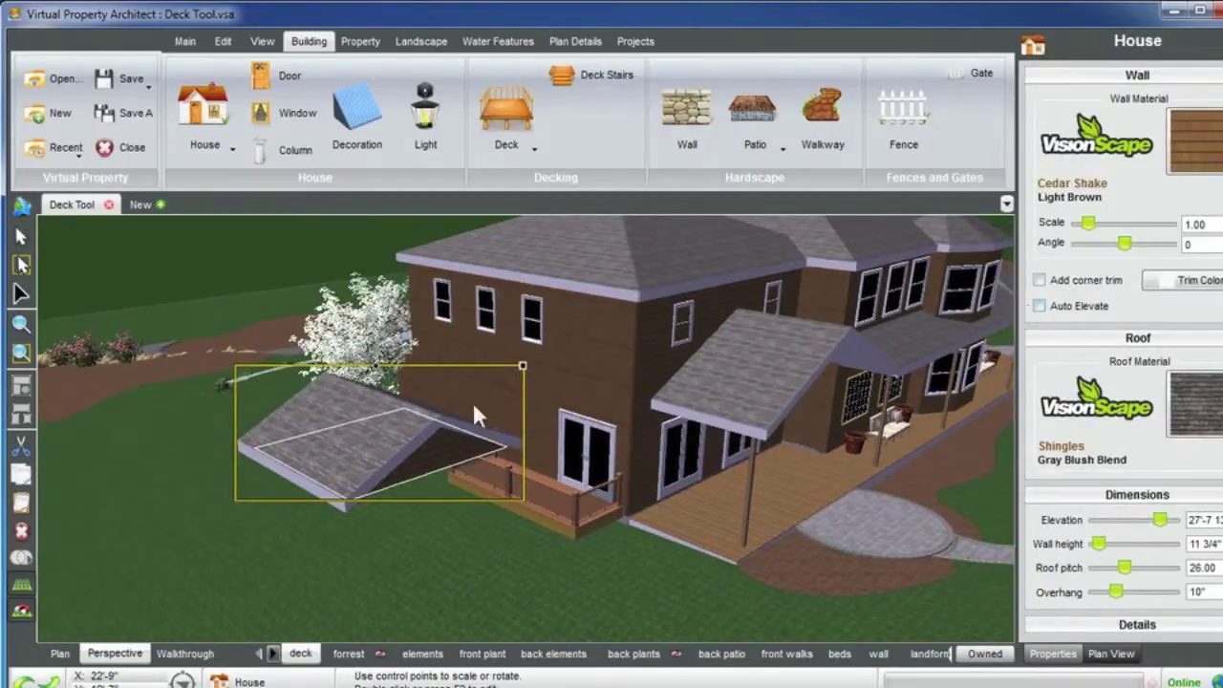
drag(373, 433, 590, 396)
scroll(644, 404, up, 3)
right_drag(644, 404, 586, 475)
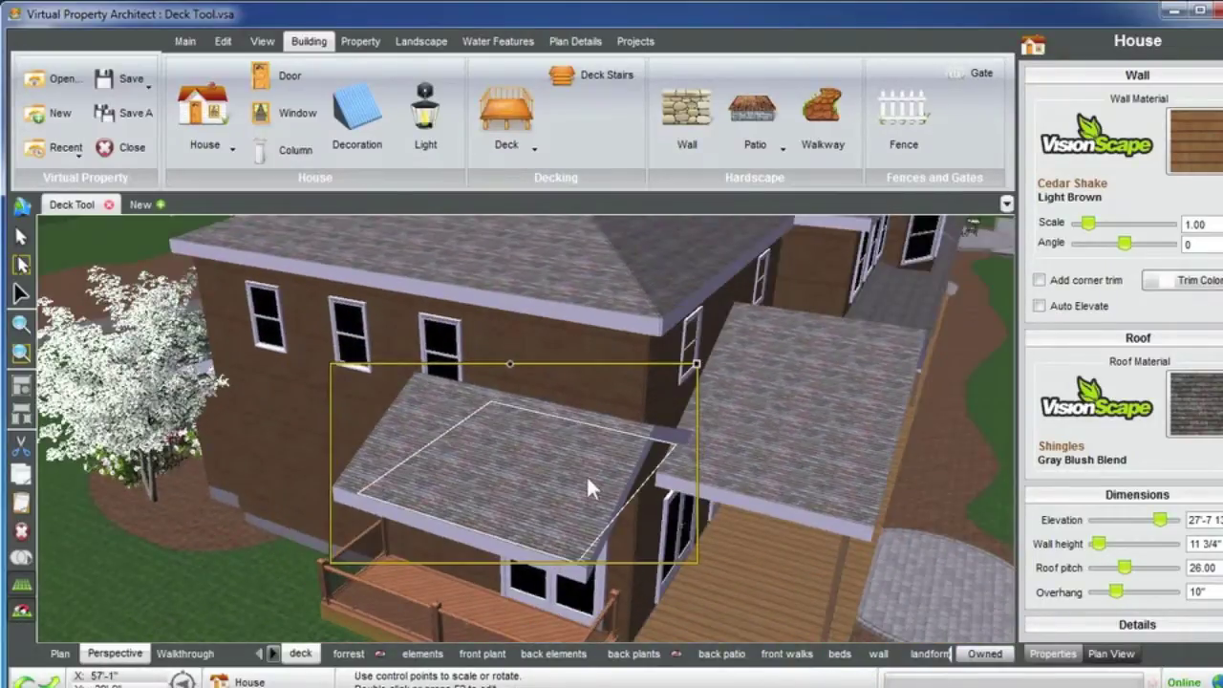
mouse_move(587, 475)
mouse_down()
mouse_move(569, 476)
mouse_move(572, 460)
mouse_up()
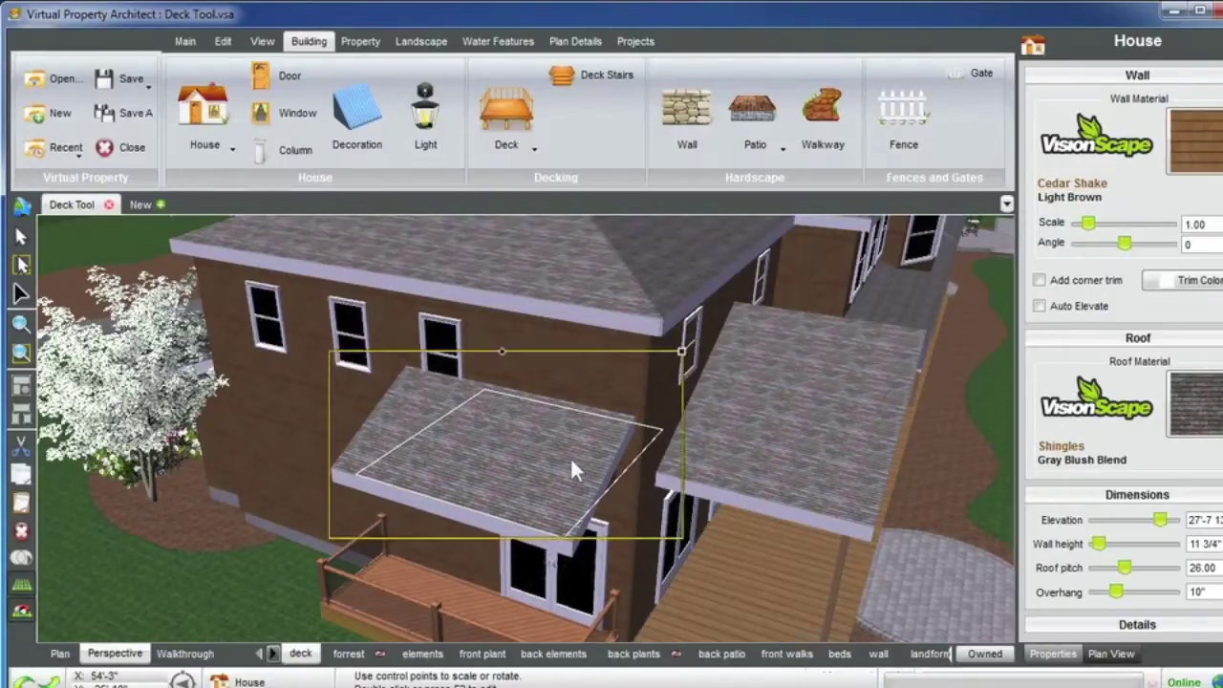
Step: Lower the elevation of the copied porch roof to about 24'-11" so it sits just above the patio door
mouse_move(572, 460)
right_down()
mouse_move(732, 437)
mouse_move(579, 443)
mouse_move(590, 456)
right_up()
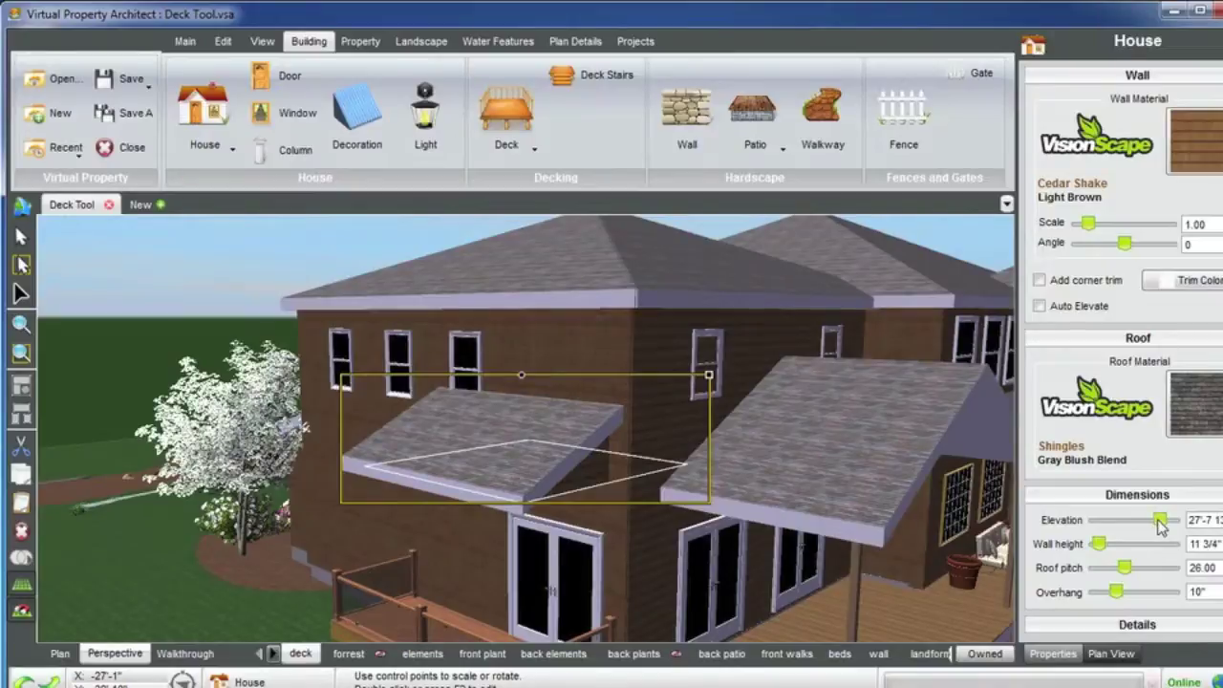
drag(1160, 526, 1154, 531)
right_drag(564, 520, 461, 522)
click(468, 506)
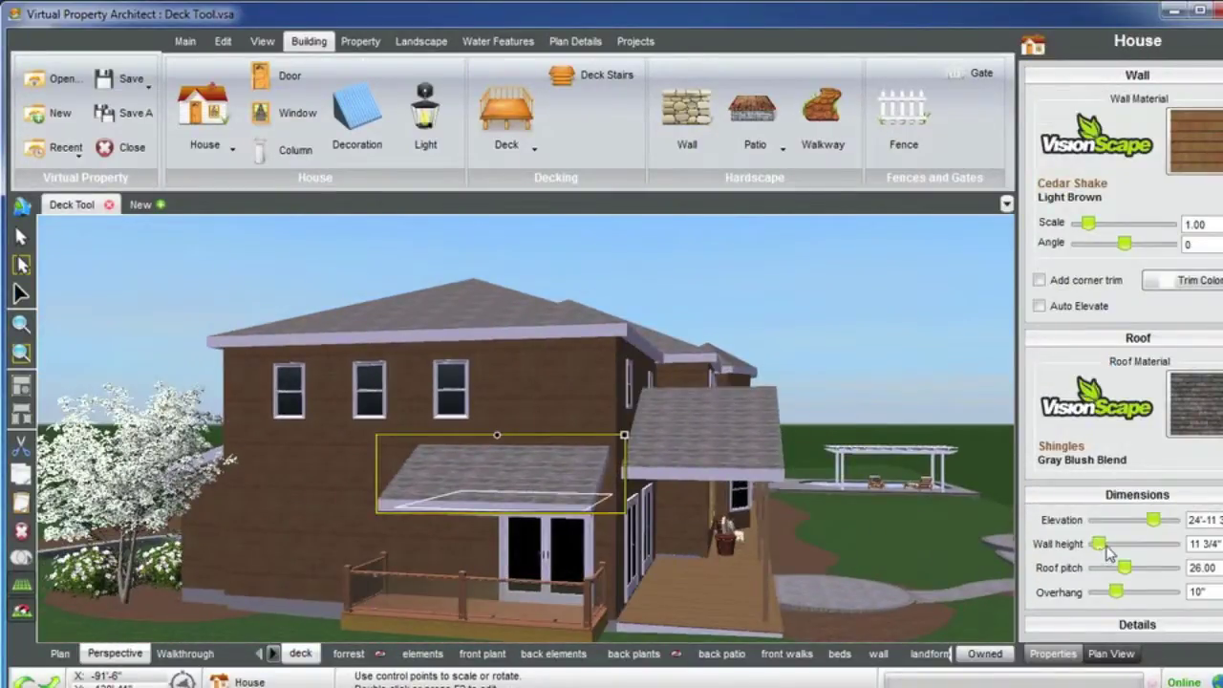
Step: Reduce the overhang of the copied porch roof above the patio door
drag(1116, 592, 1108, 592)
click(801, 352)
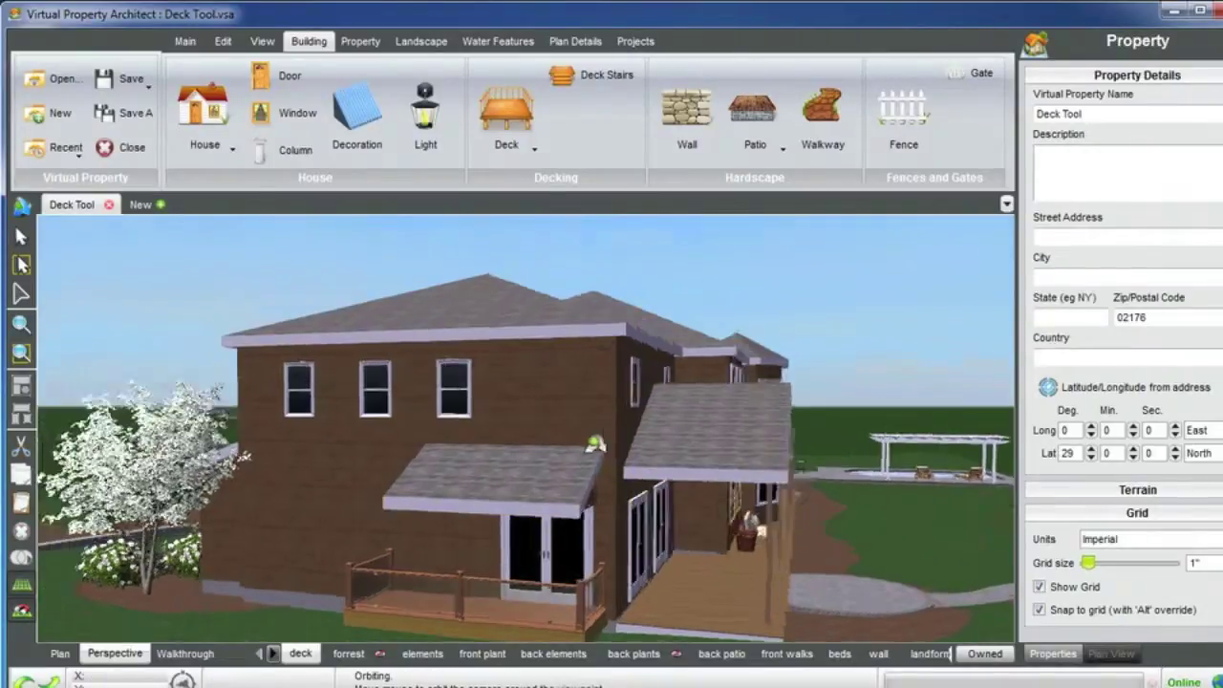
right_drag(801, 352, 325, 444)
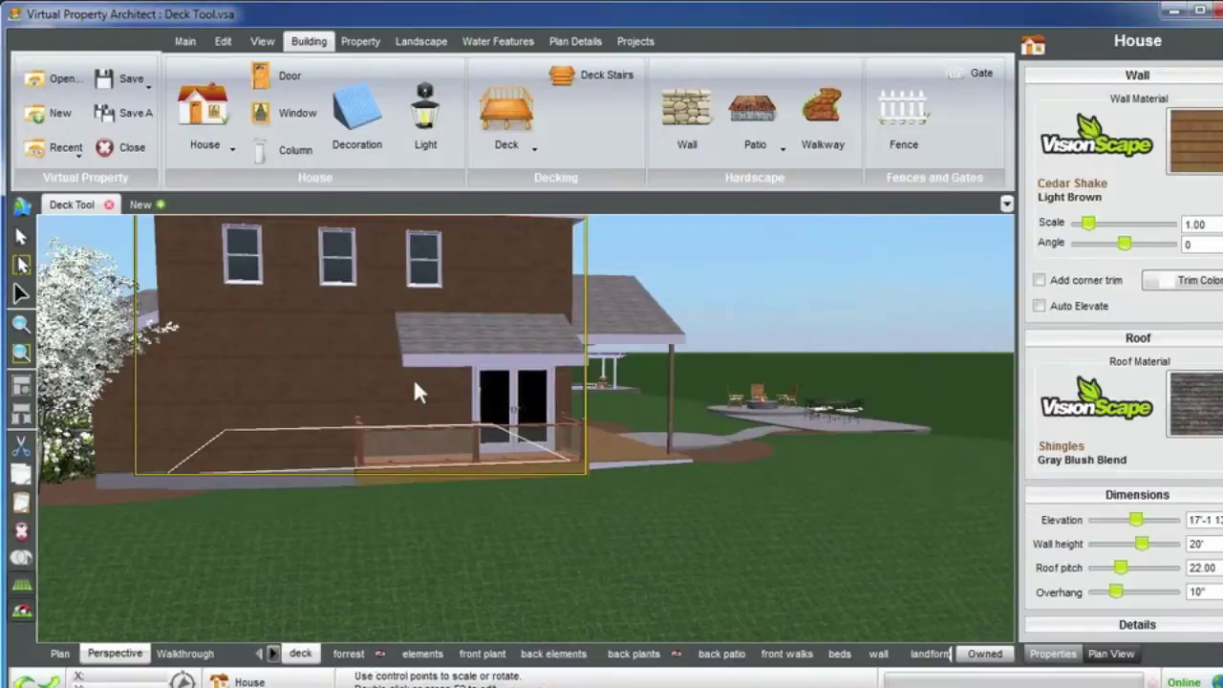
Step: Add a Square 4" x 4" column, Non Fluted, No Caps, to the scene near the low deck
middle_drag(415, 381, 494, 342)
click(758, 284)
scroll(459, 397, up, 3)
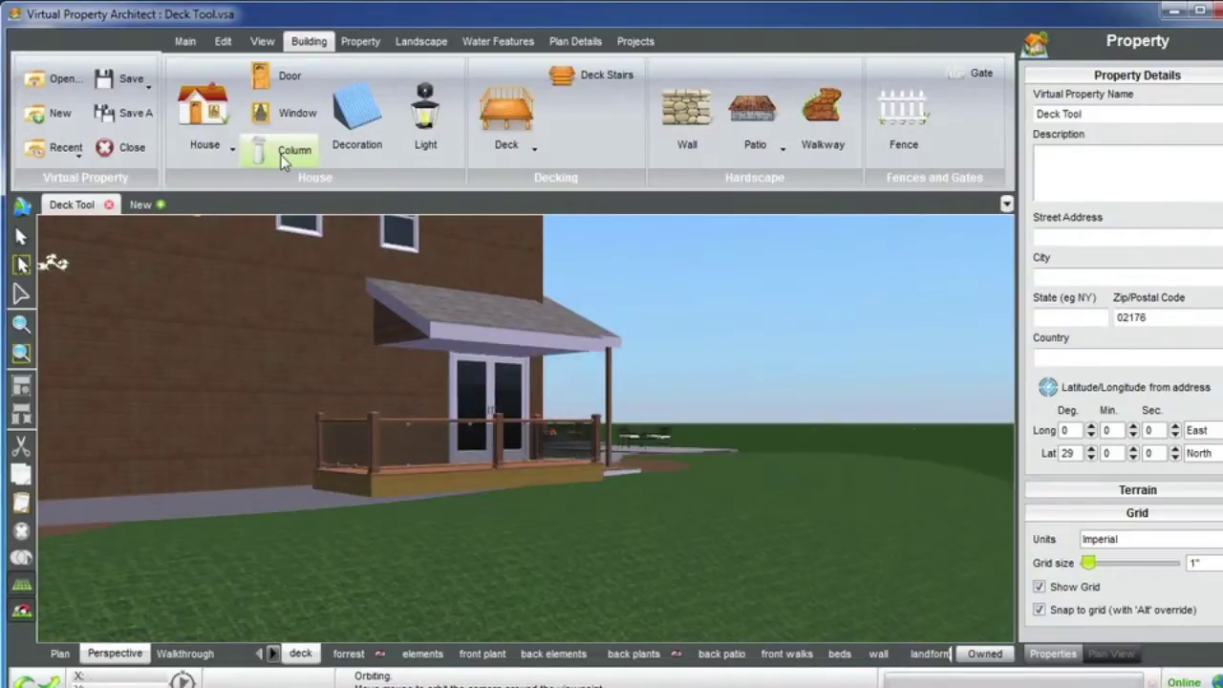
click(280, 155)
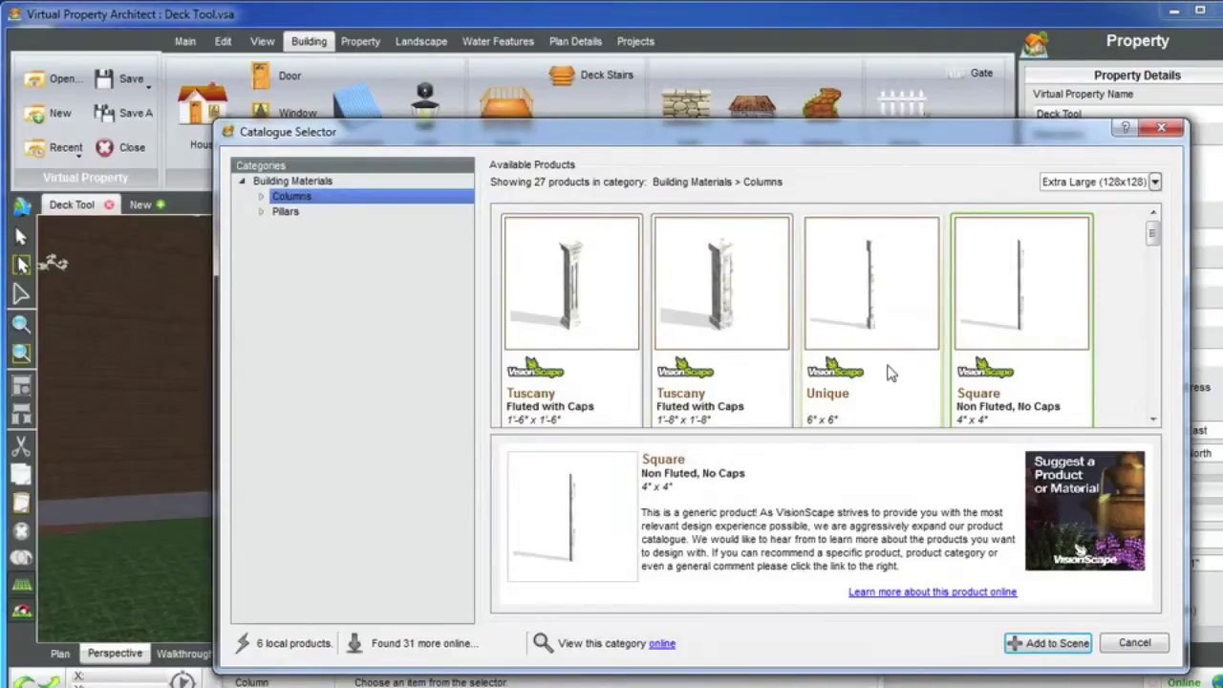
click(1047, 643)
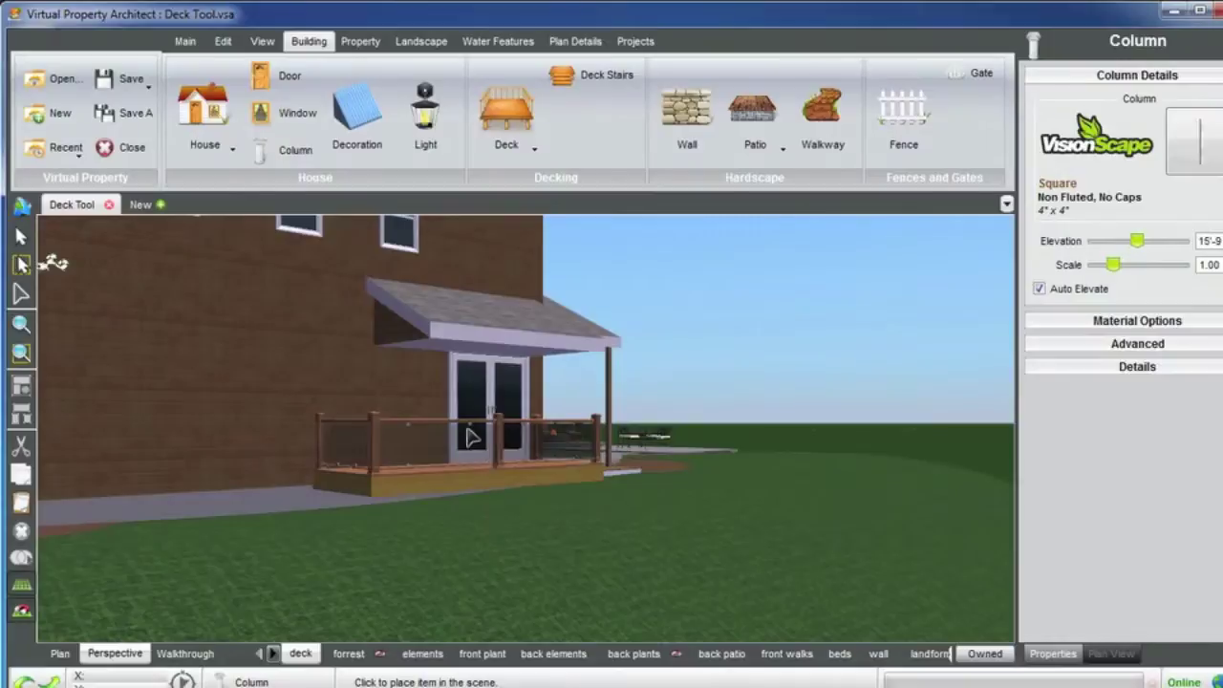
click(478, 457)
click(481, 468)
Step: Move the new column to the low deck's front edge, near the outer corner of the copied roof
scroll(467, 541, down, 1)
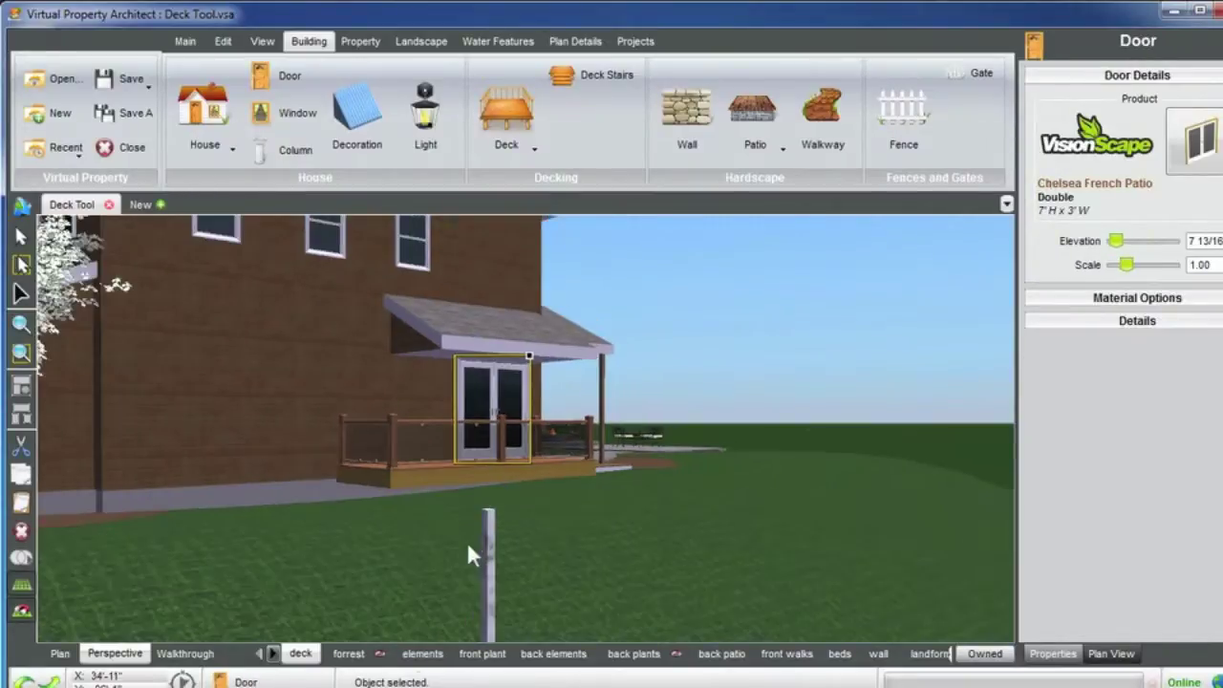
click(486, 549)
drag(488, 557, 473, 494)
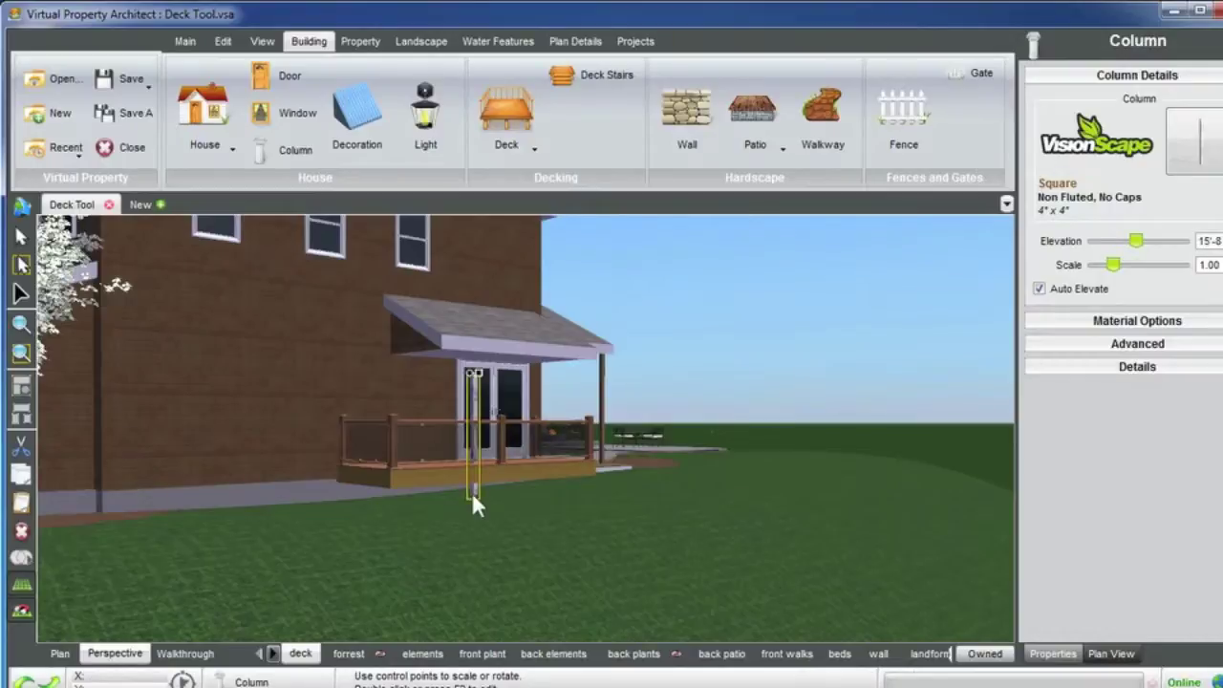
scroll(472, 492, up, 3)
middle_drag(472, 492, 519, 407)
scroll(518, 507, down, 2)
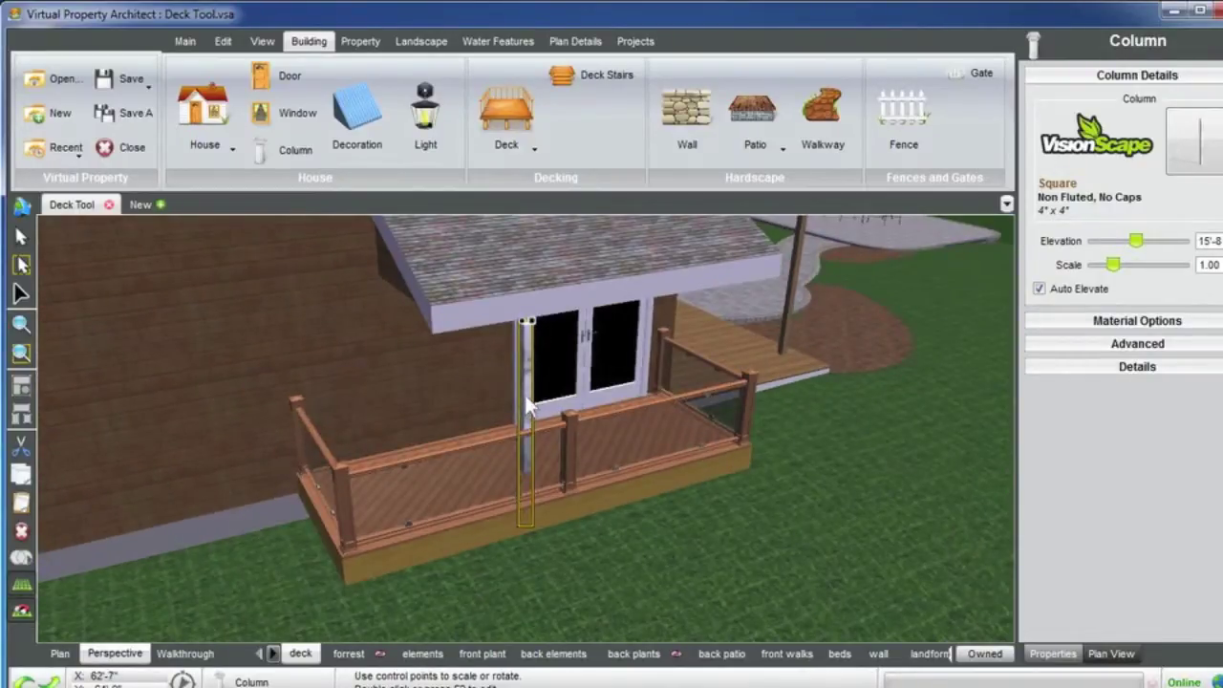
drag(524, 395, 486, 421)
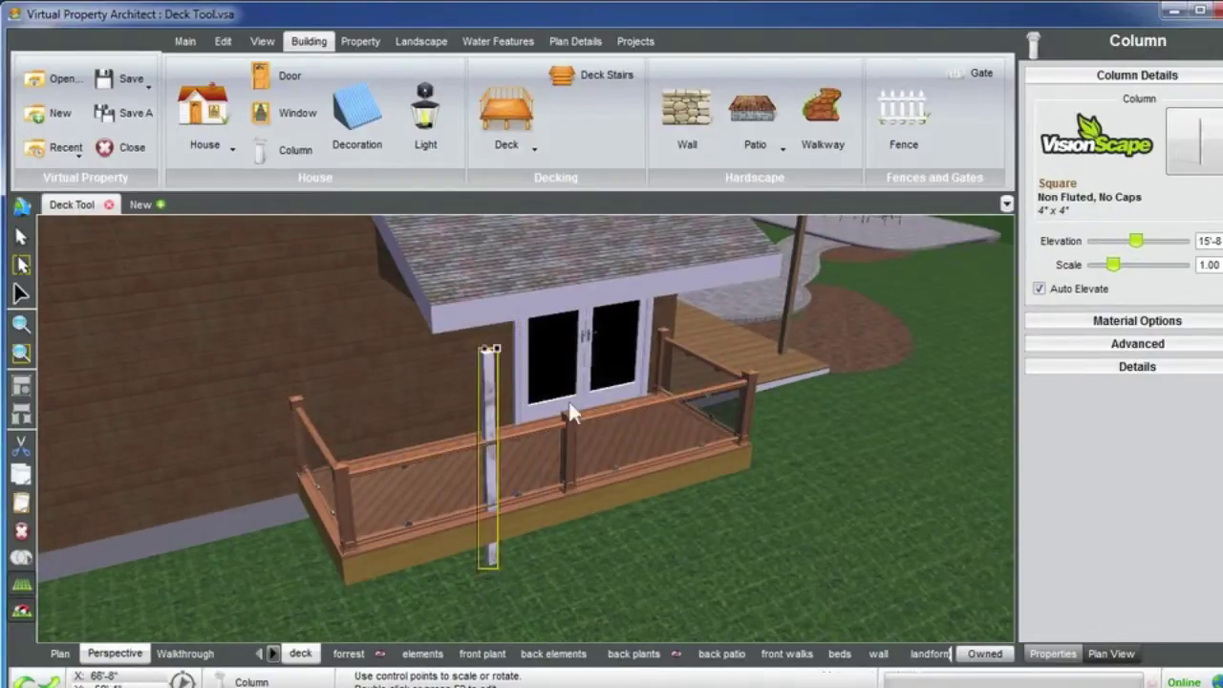
Step: Raise the column's elevation to about 17'-4" so it reaches the underside of the copied roof
drag(1137, 250, 1143, 252)
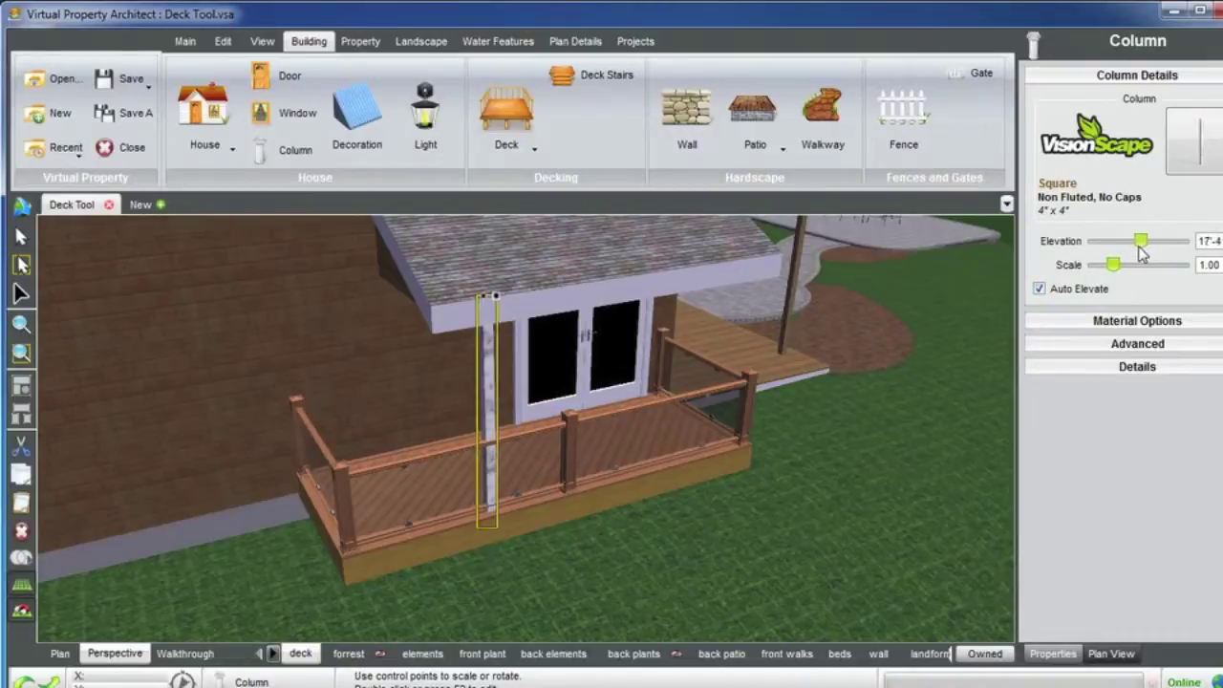
middle_drag(698, 386, 551, 366)
click(713, 355)
mouse_move(549, 361)
right_down()
mouse_move(533, 361)
mouse_move(579, 350)
mouse_move(537, 348)
mouse_move(552, 368)
right_up()
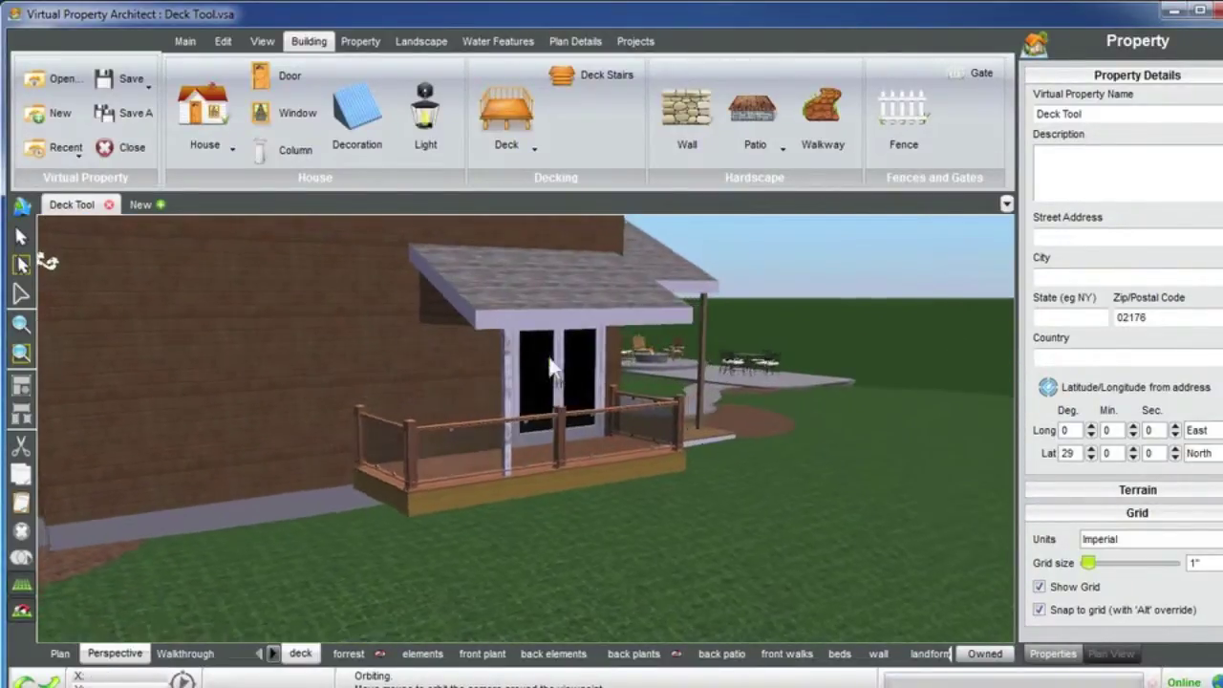
Step: Turn on the support frame and concrete footings for the low deck
mouse_move(538, 481)
right_down()
mouse_move(581, 480)
mouse_move(560, 477)
right_up()
click(561, 486)
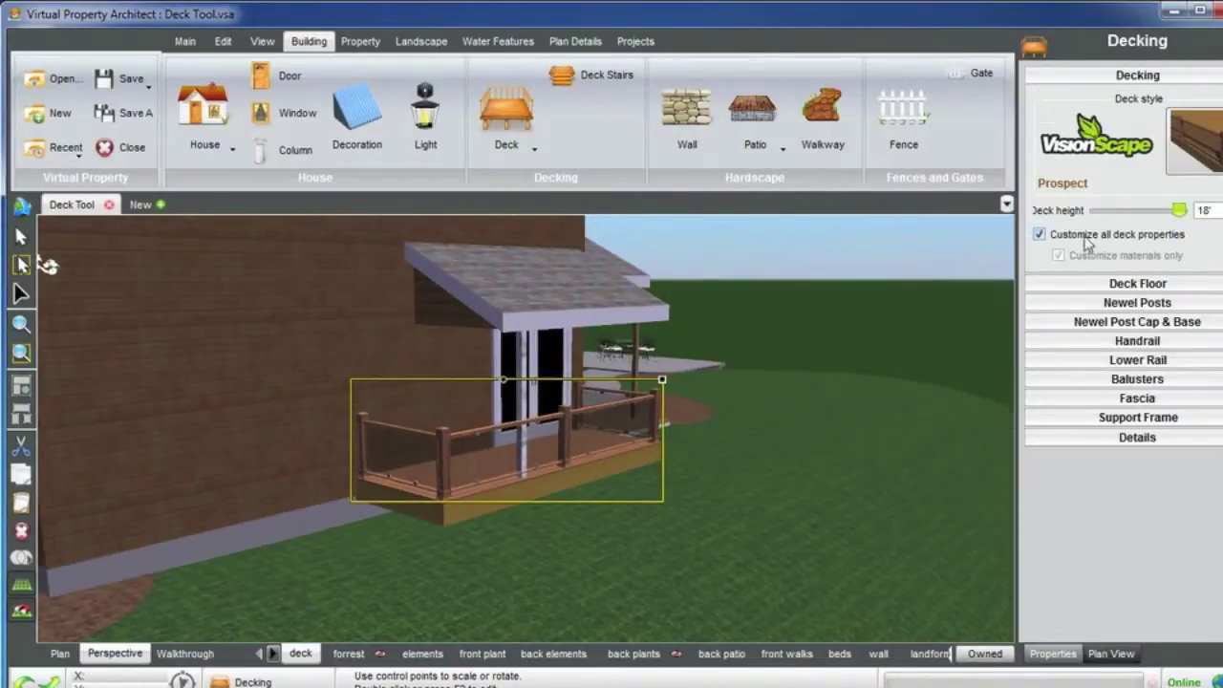
click(1137, 418)
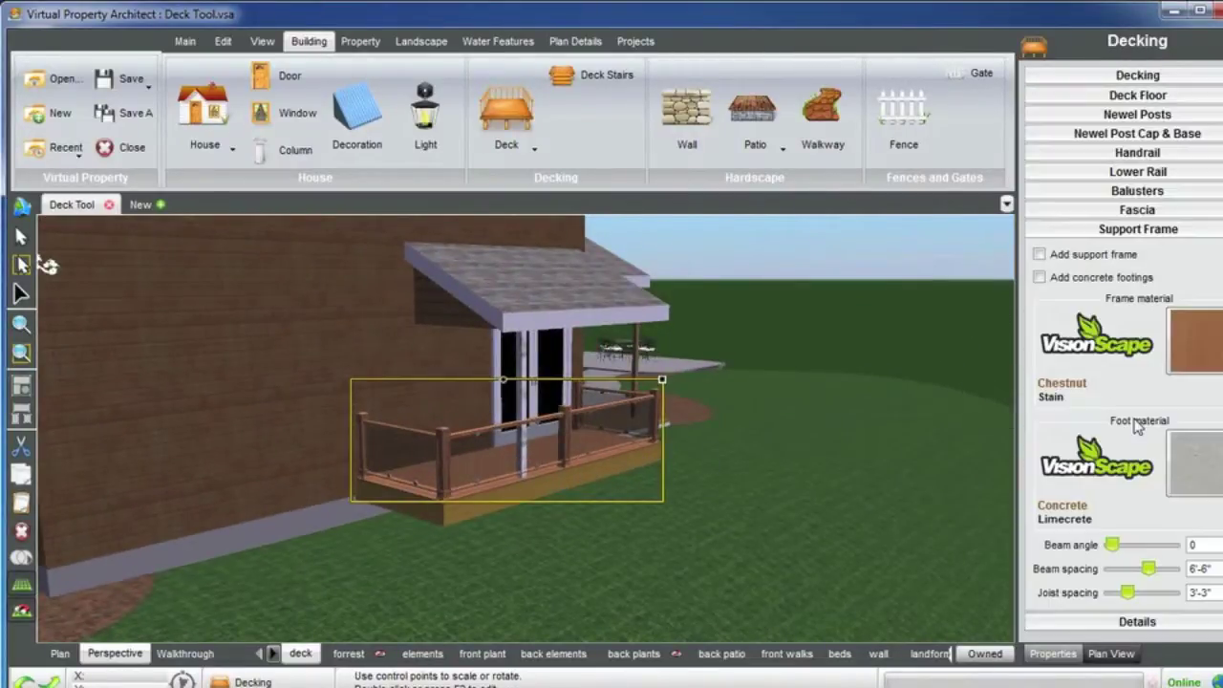
click(1038, 254)
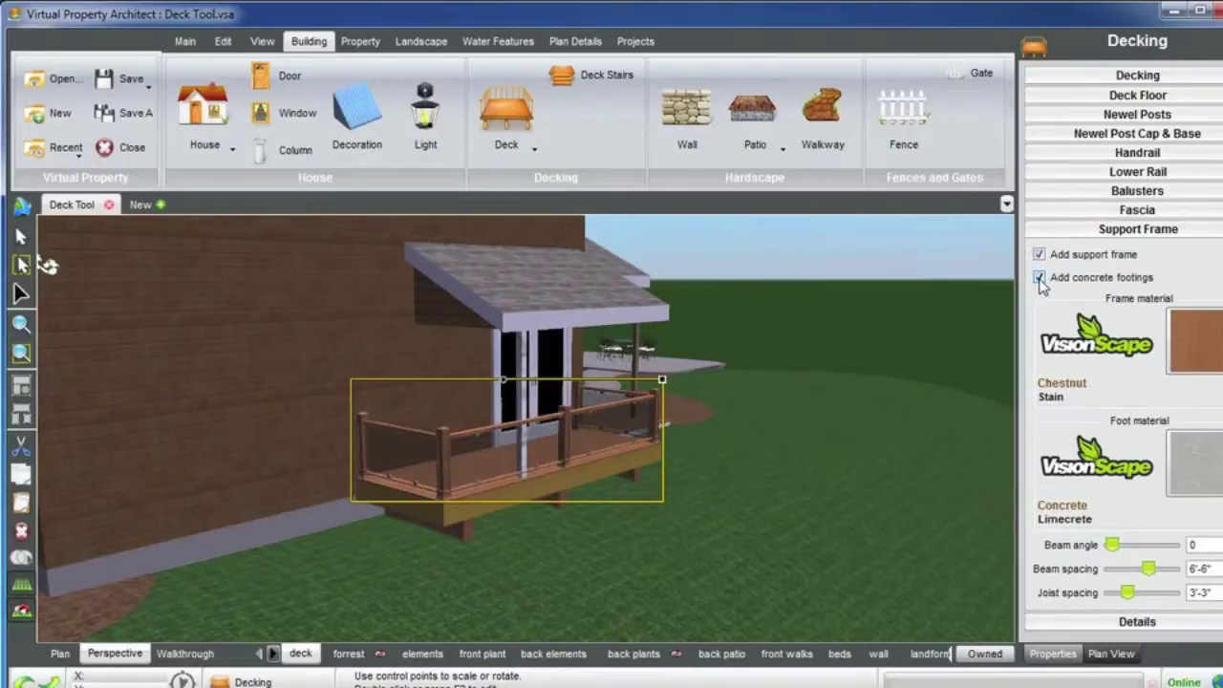